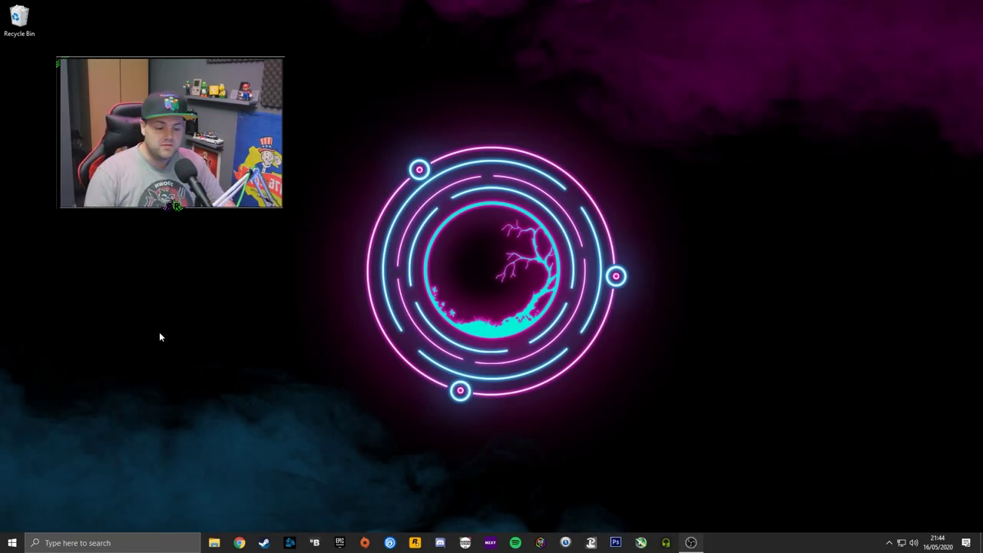
- In a maximized Chrome window, search Google for 'stream labs obs' and open streamlabs.com
left_click(239, 542)
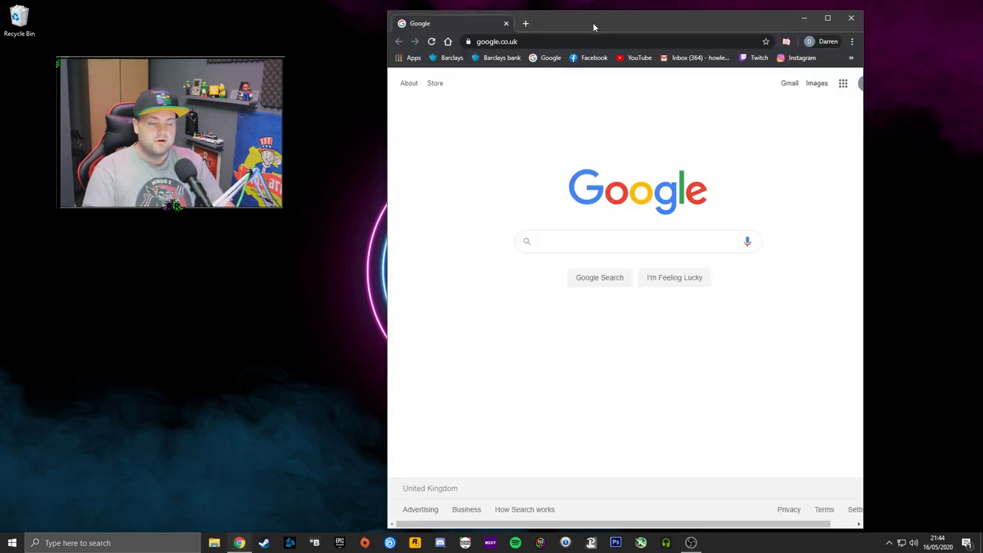
left_click_drag(592, 26, 548, 5)
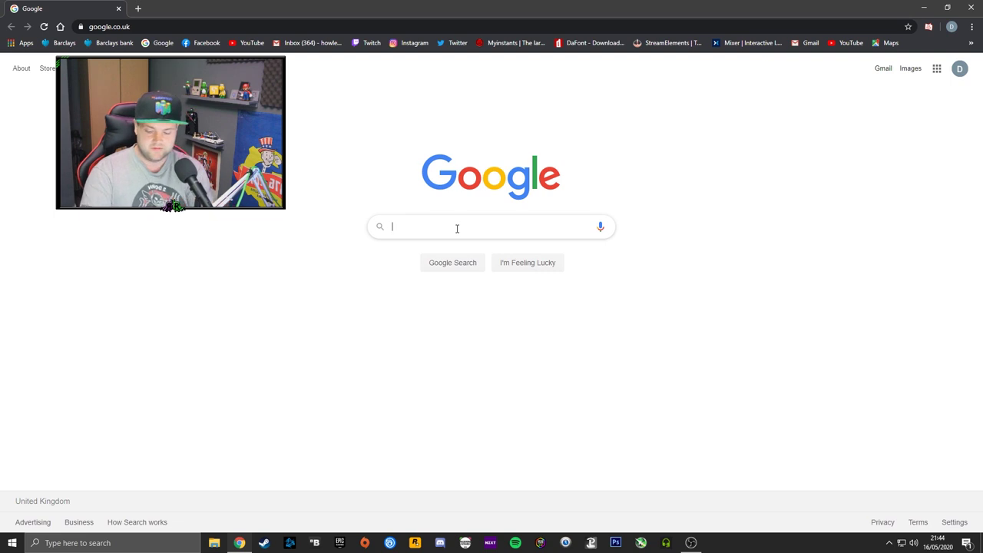
type("stream ")
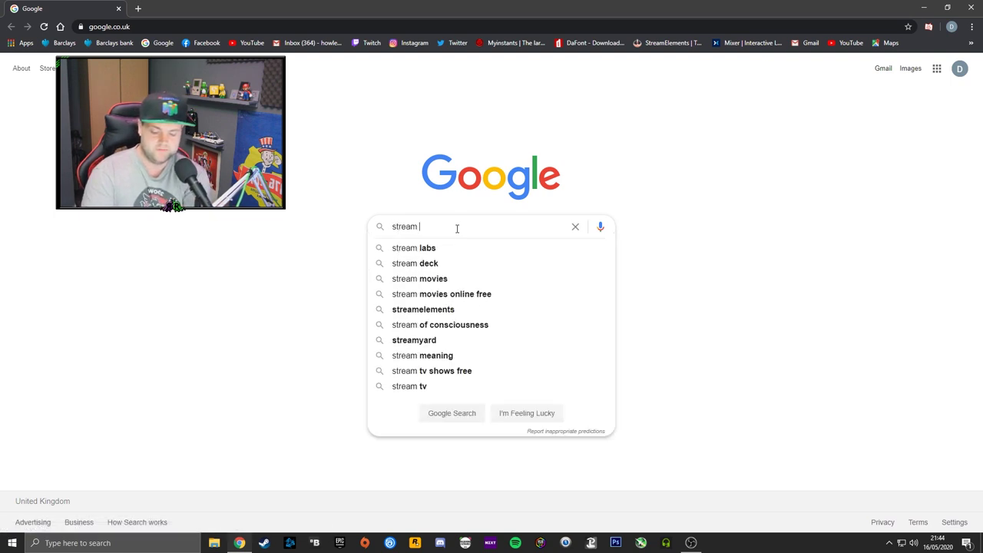
type("labs obs")
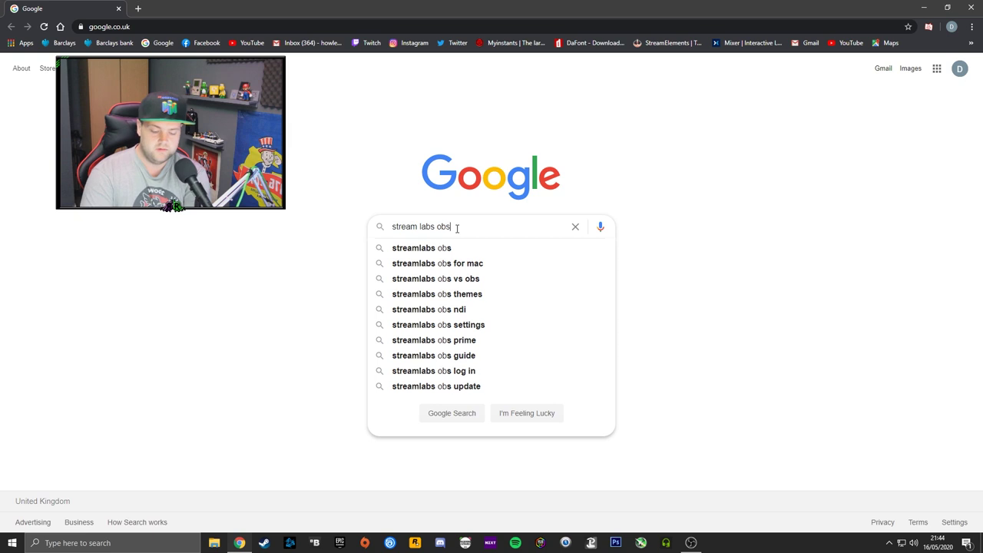
key("Return")
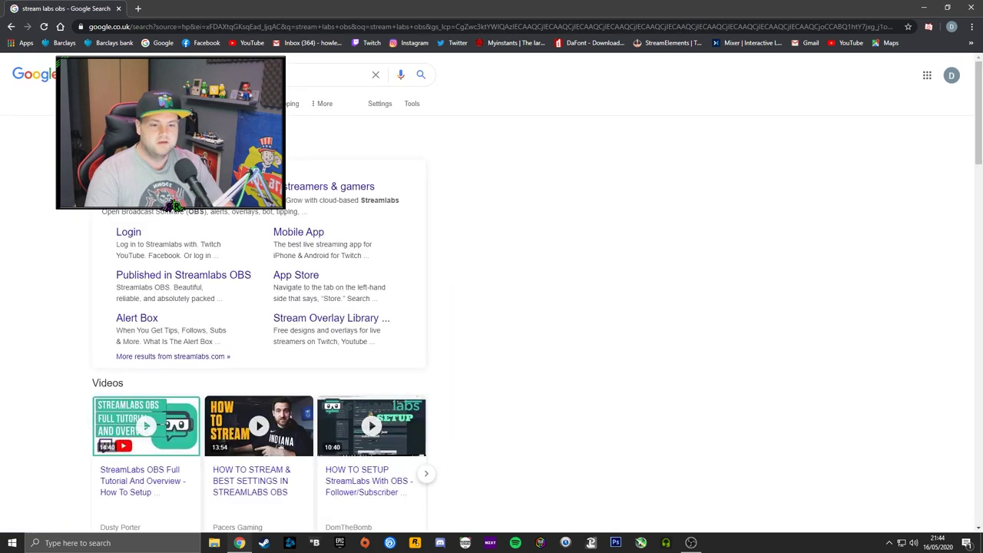
left_click(116, 123)
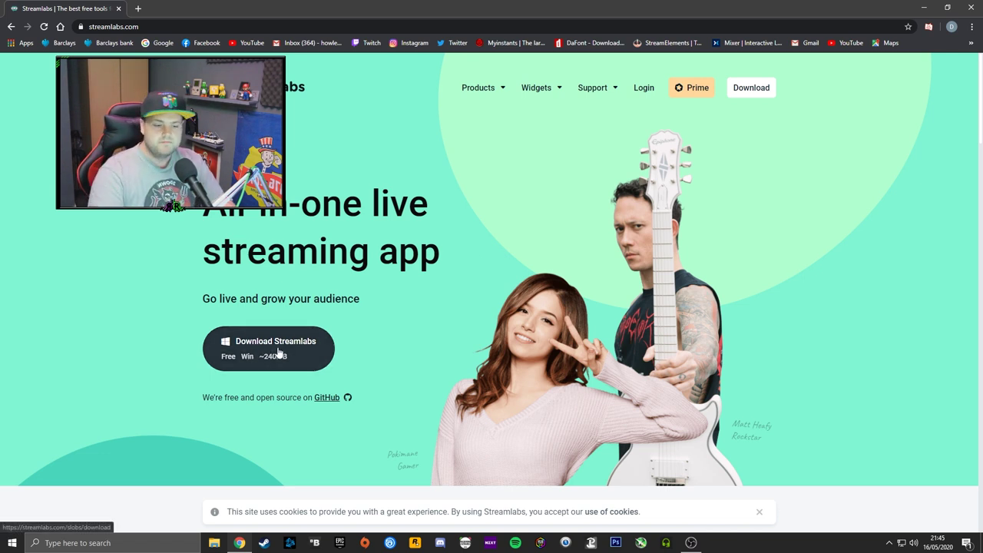
- Download the Streamlabs installer for Windows and run the downloaded .exe
left_click(287, 352)
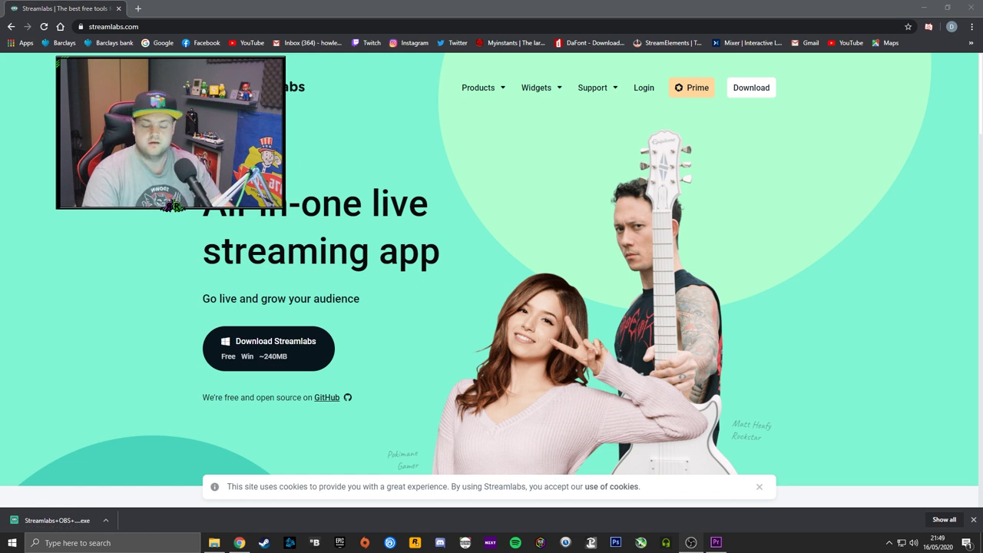
left_click(51, 521)
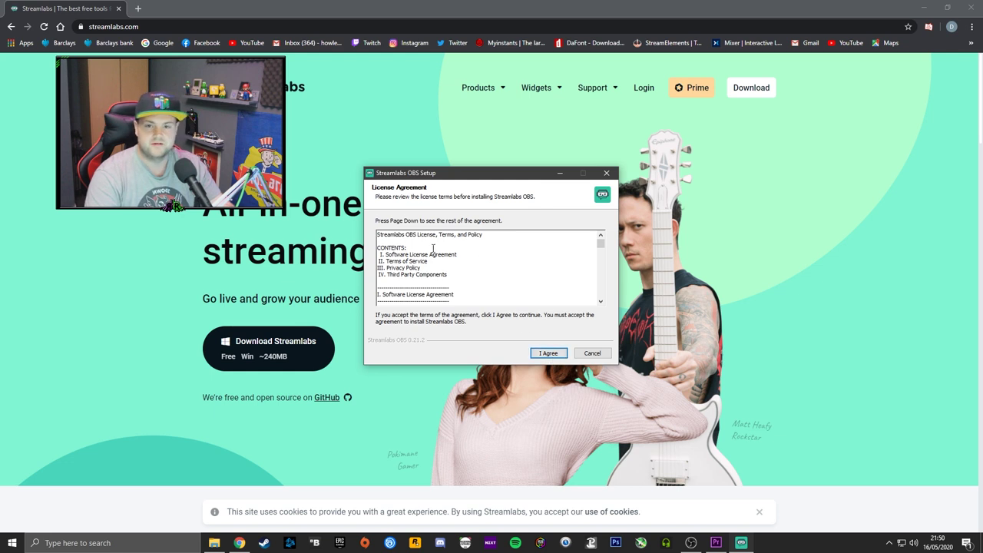
- Accept the license, install to the default Program Files folder, and launch Streamlabs OBS
left_click(548, 353)
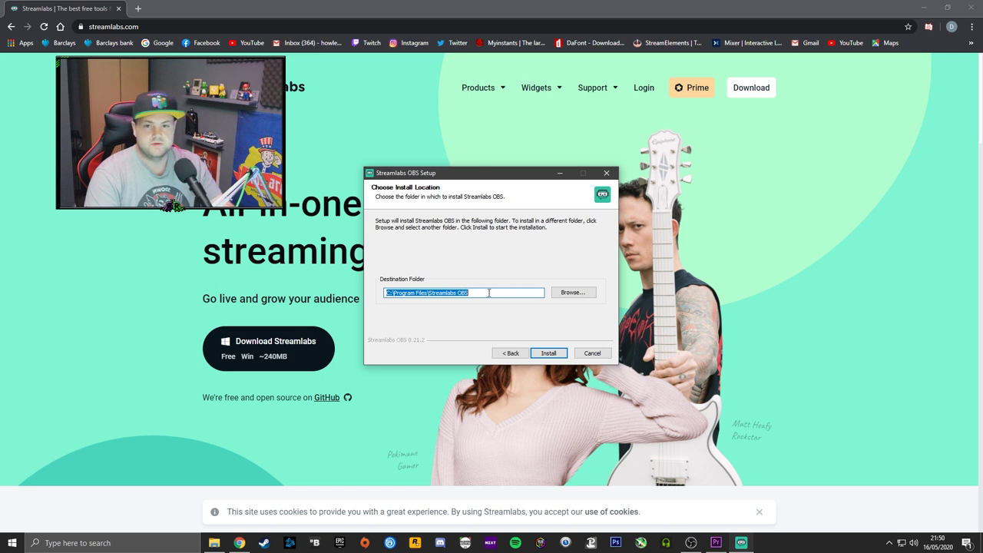
left_click(548, 354)
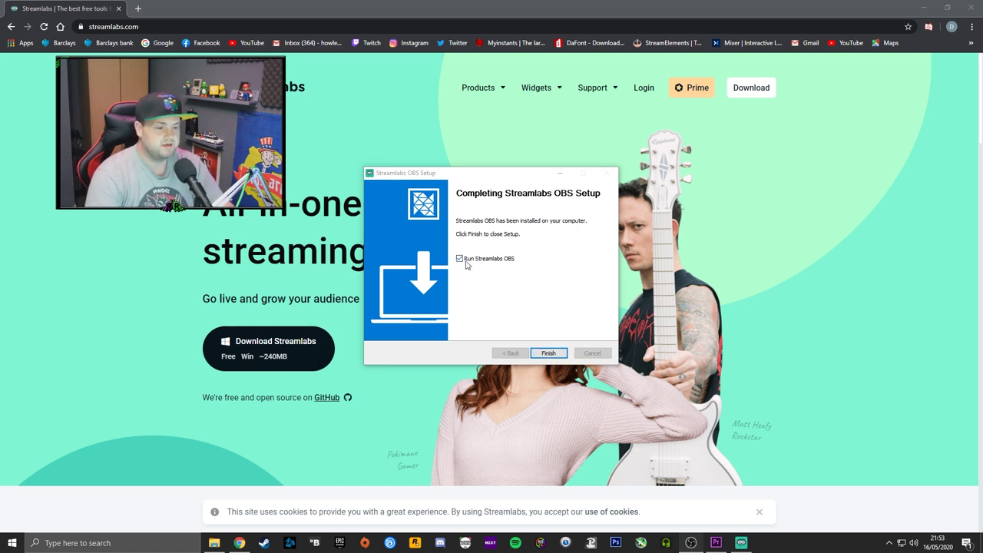
left_click(548, 352)
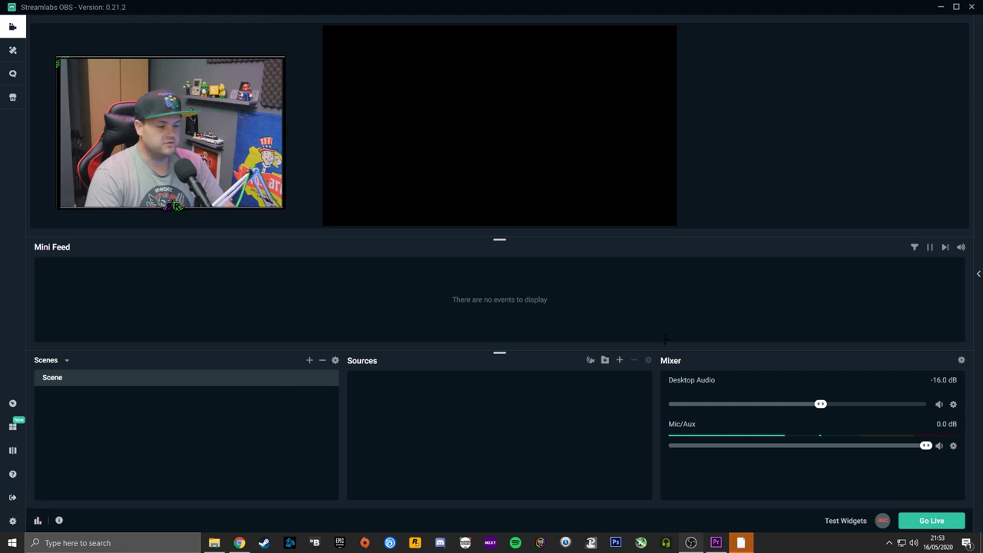
- Log out of the current account and bring up the Connect sign-in screen
left_click(12, 497)
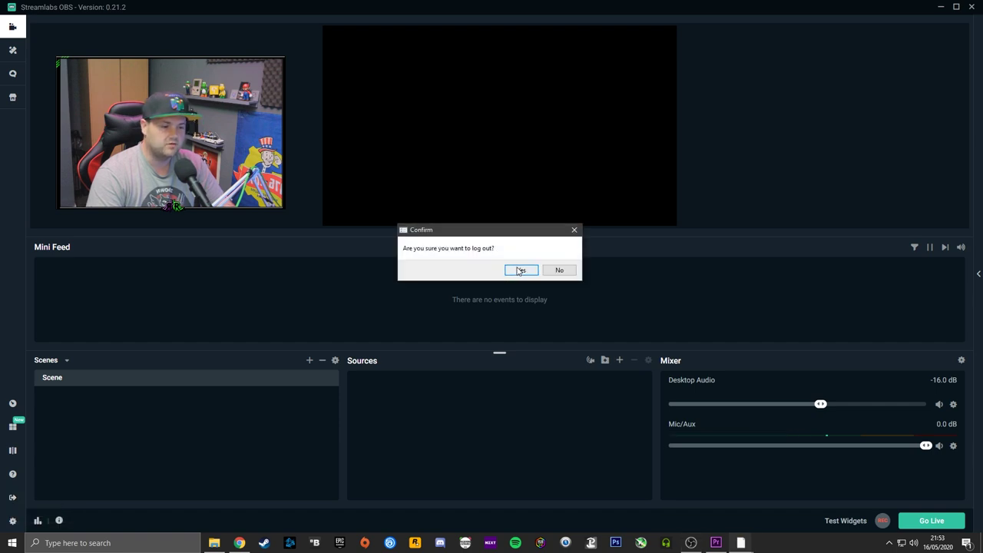
left_click(522, 270)
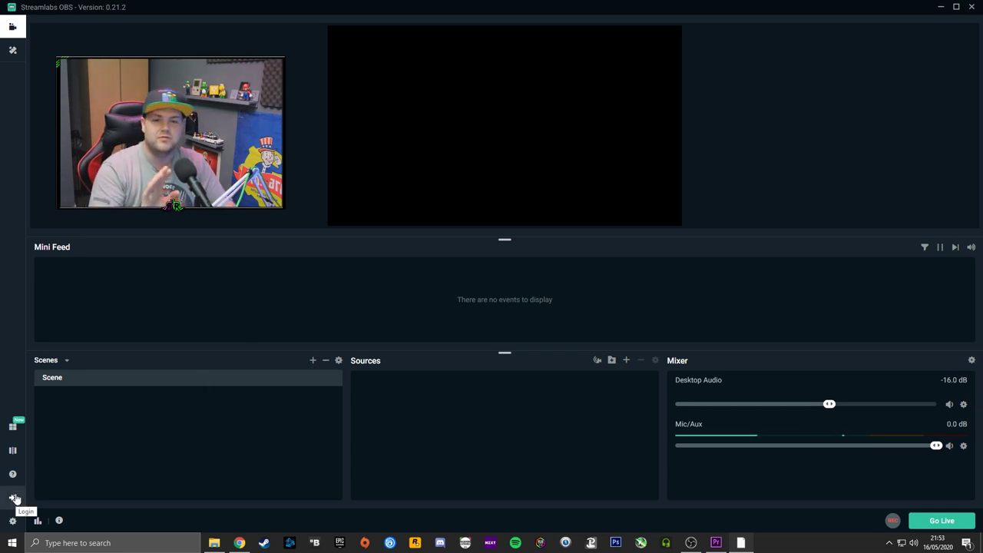
left_click(15, 498)
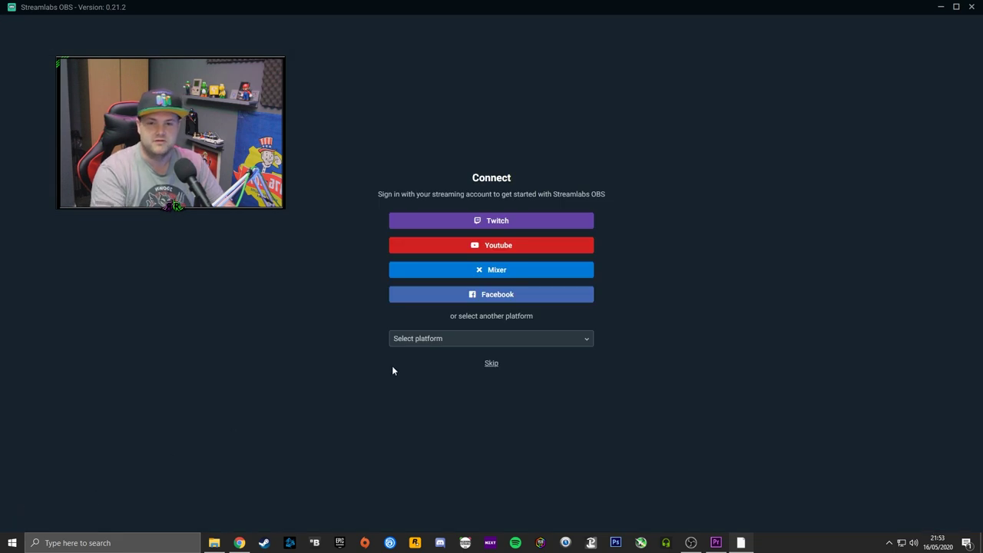
- Choose Twitch and log in with the account username and password
left_click(497, 223)
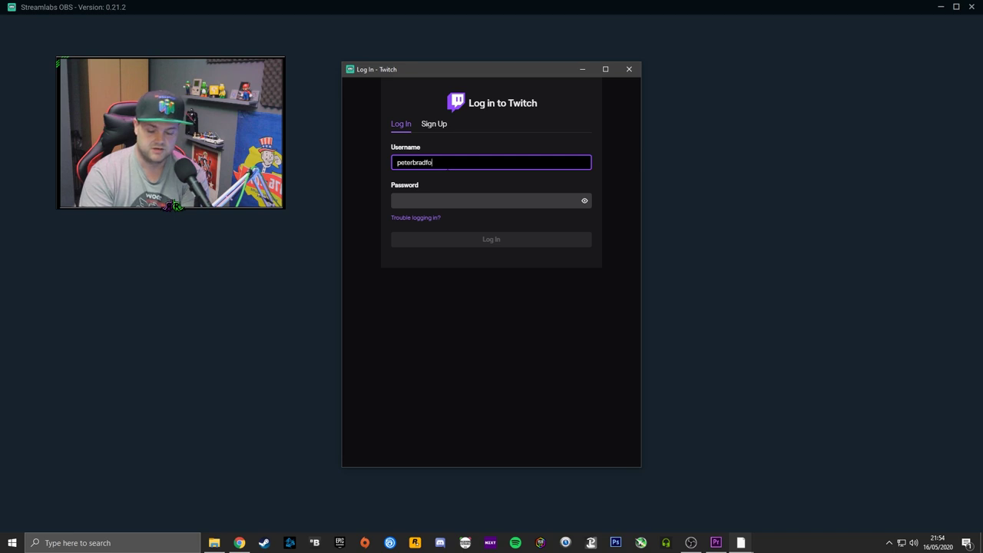
key("Tab")
type("•")
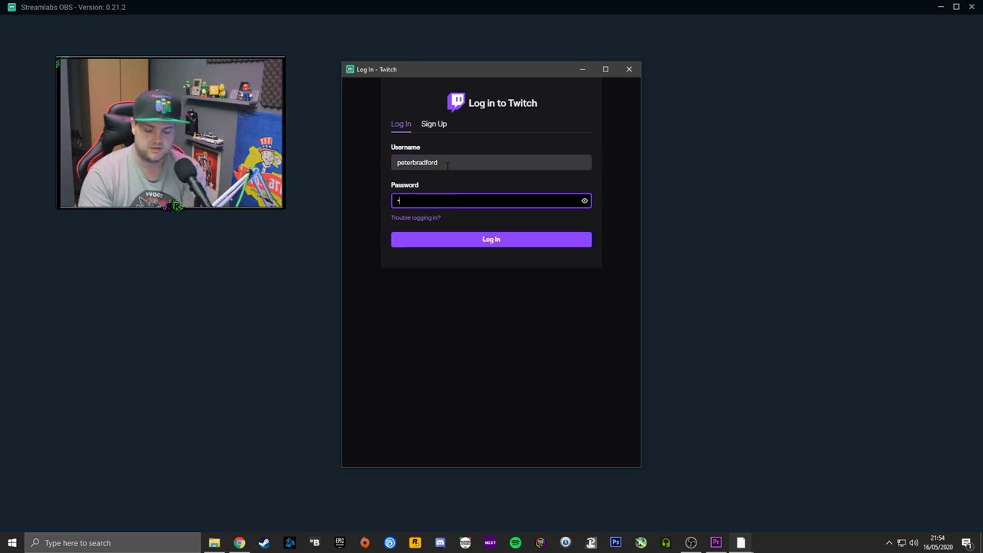
type("••••••••")
key("Return")
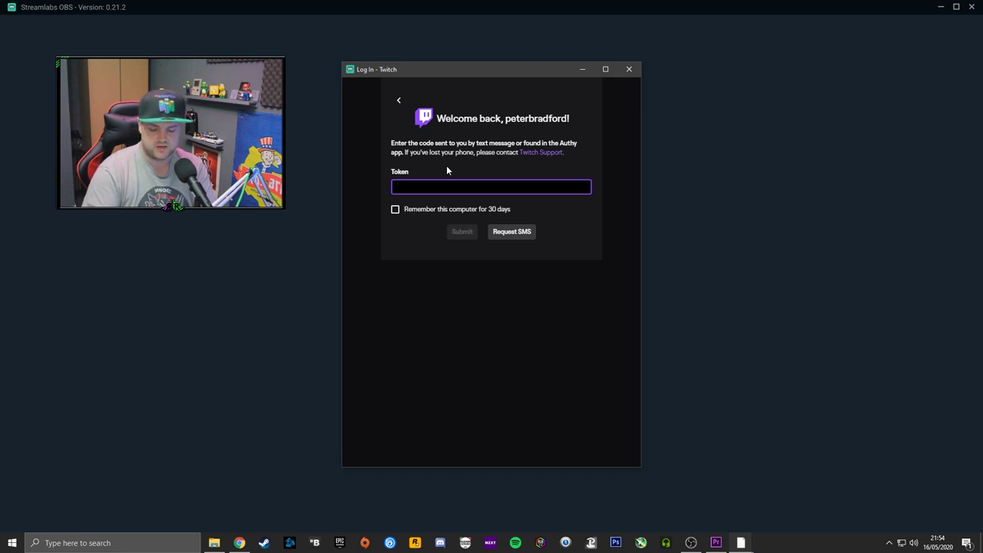
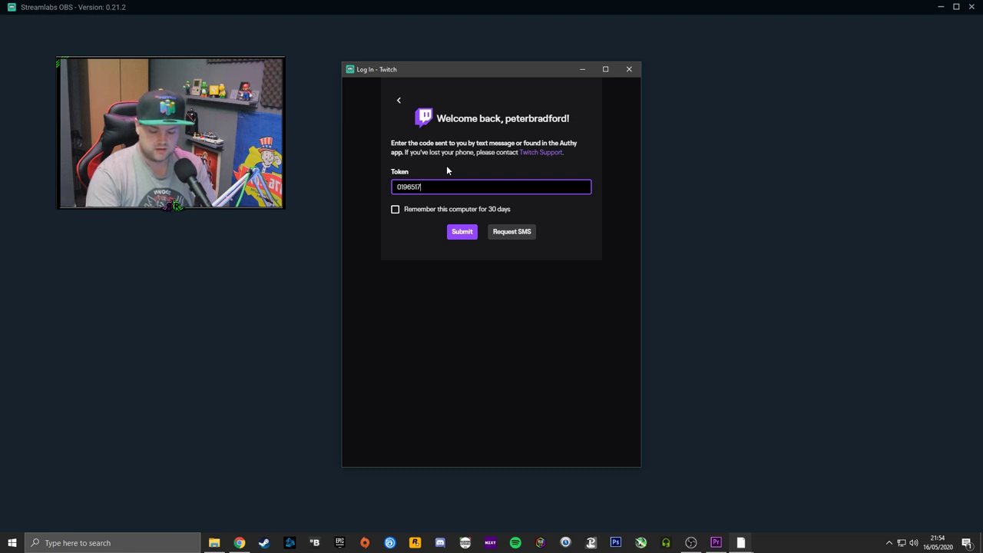
- Enter the two-factor verification code and authorize Streamlabs on the Twitch account
key("Return")
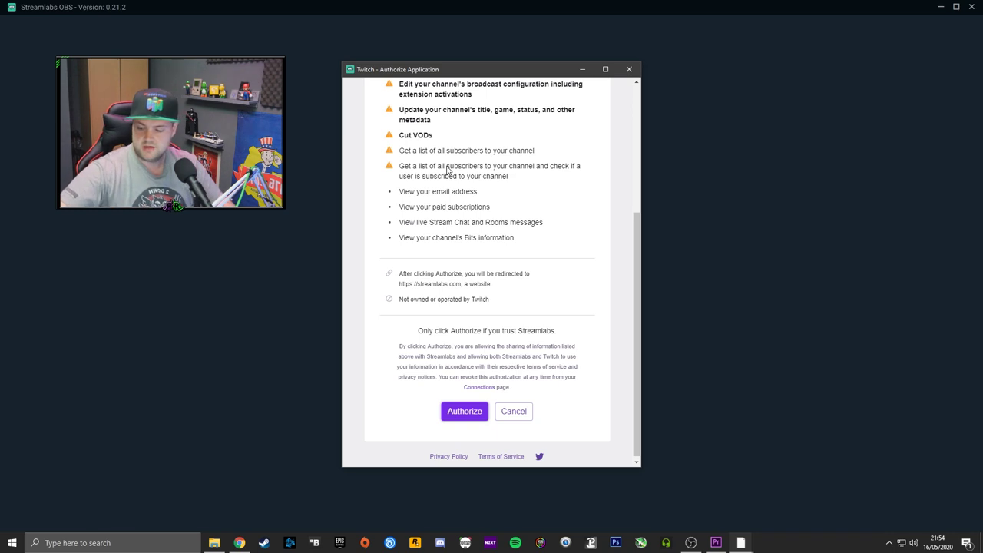
left_click(463, 410)
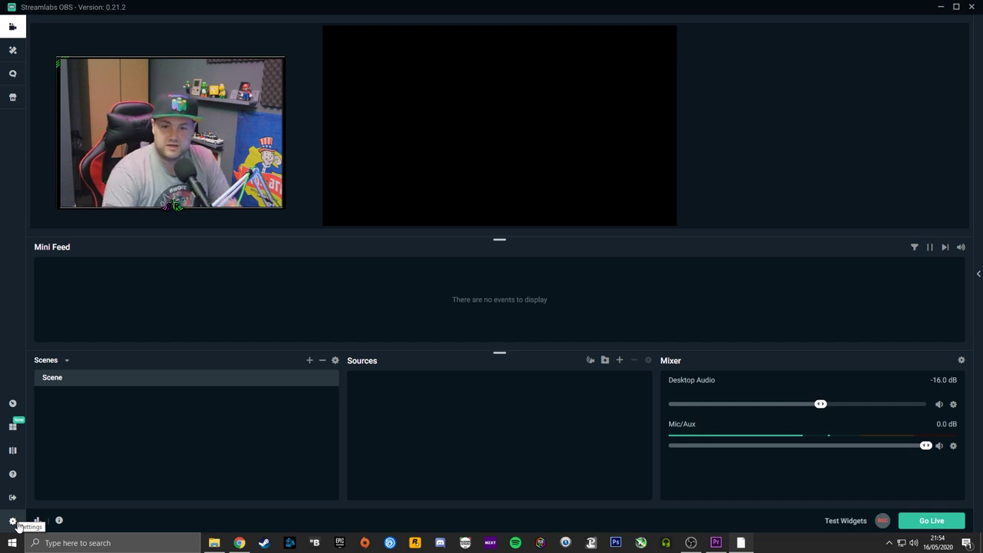
- Open Settings, look over the General page, then view the Stream page showing Twitch
left_click(12, 522)
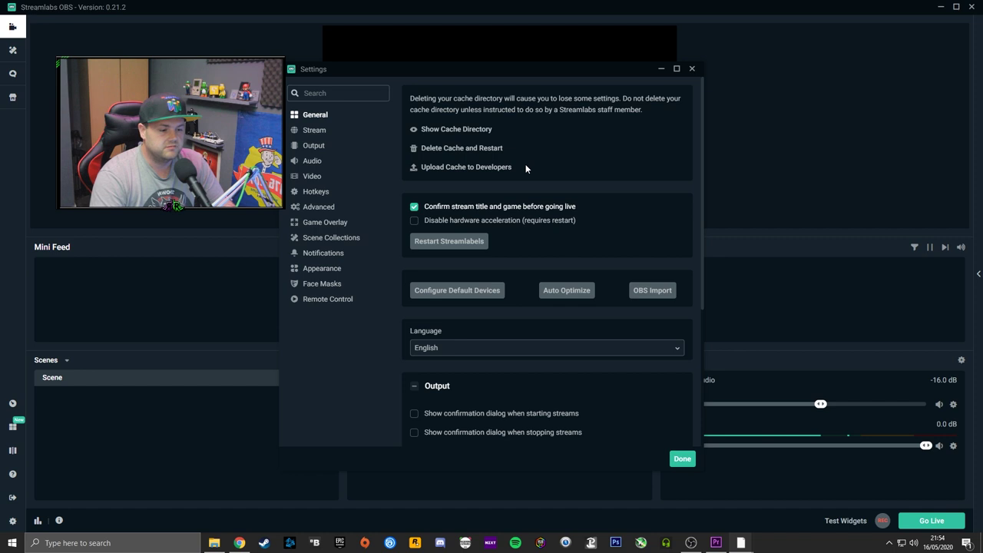
left_click_drag(514, 71, 552, 69)
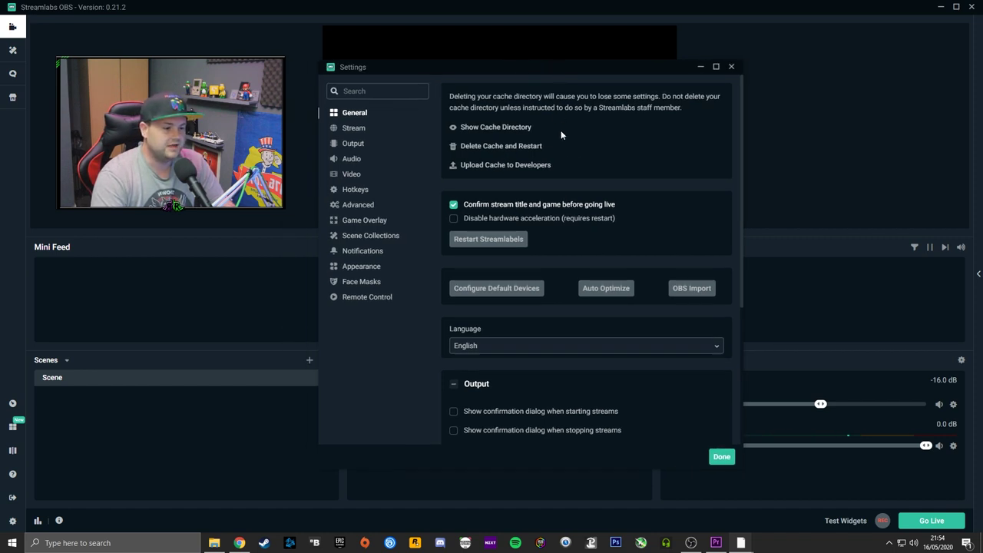
scroll(561, 130, "down", 5)
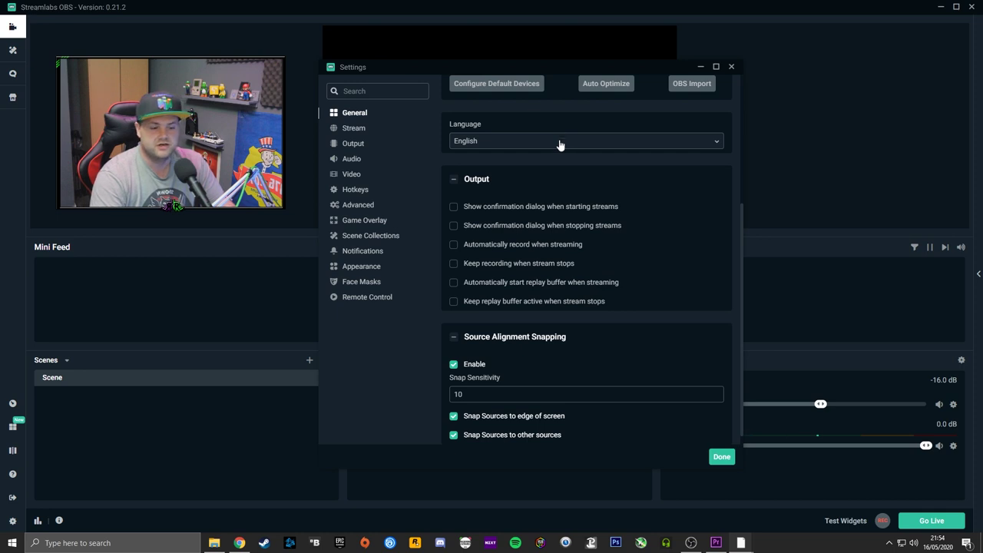
scroll(558, 140, "down", 1)
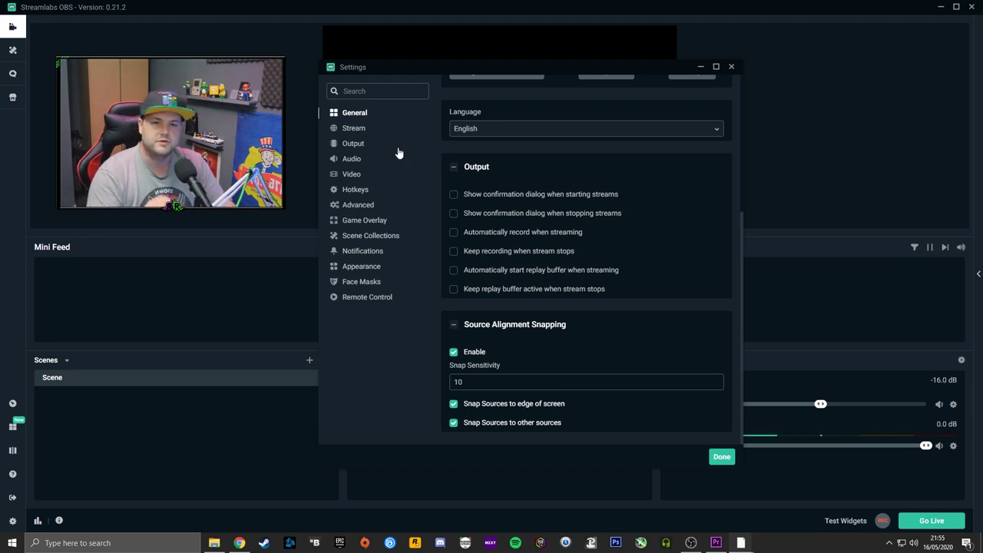
left_click(368, 129)
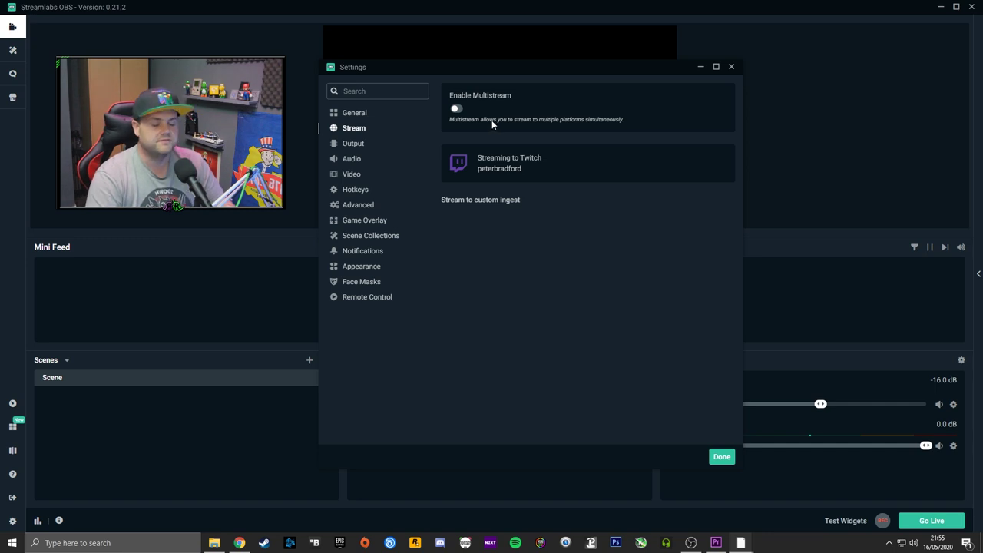
- Switch the Output mode to Simple, then go back to the General settings page
left_click(367, 147)
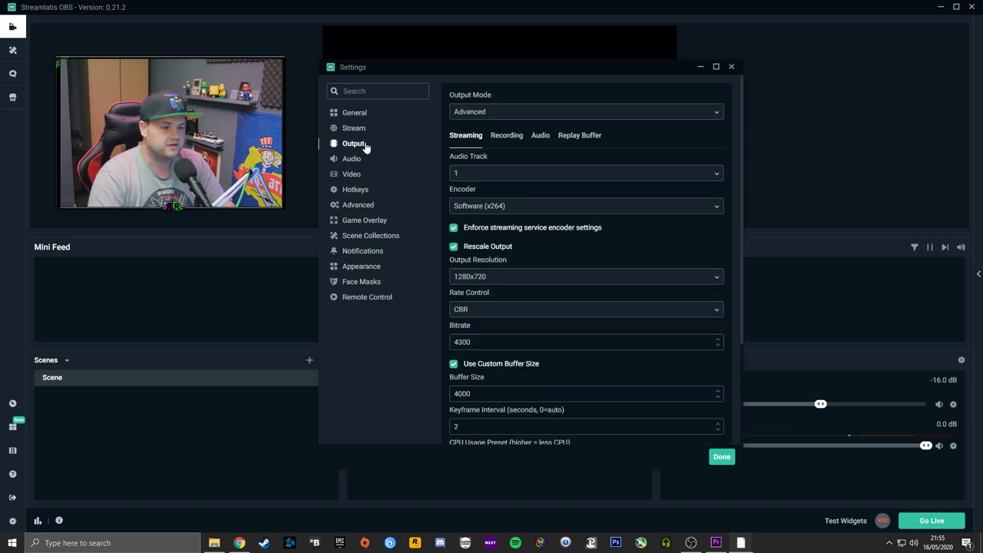
left_click(490, 117)
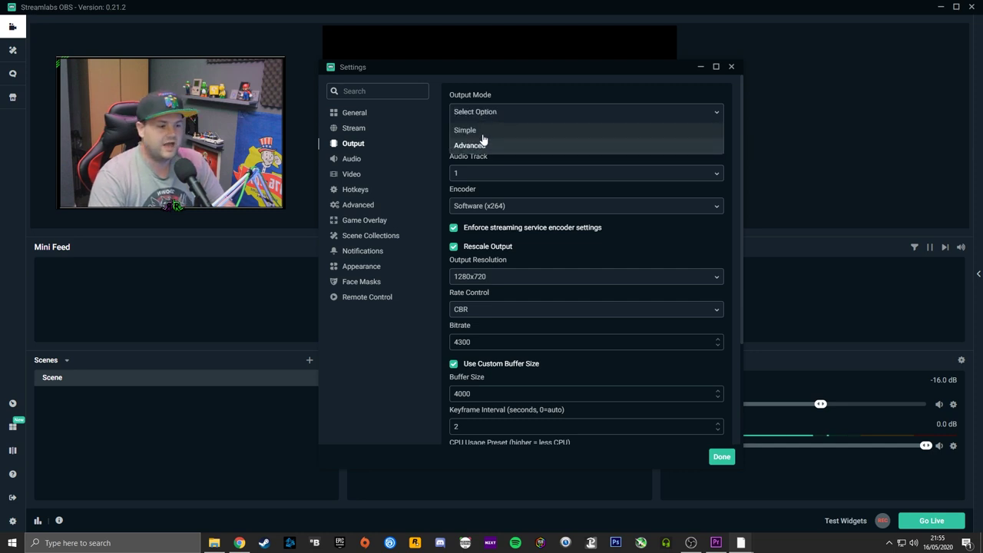
left_click(481, 132)
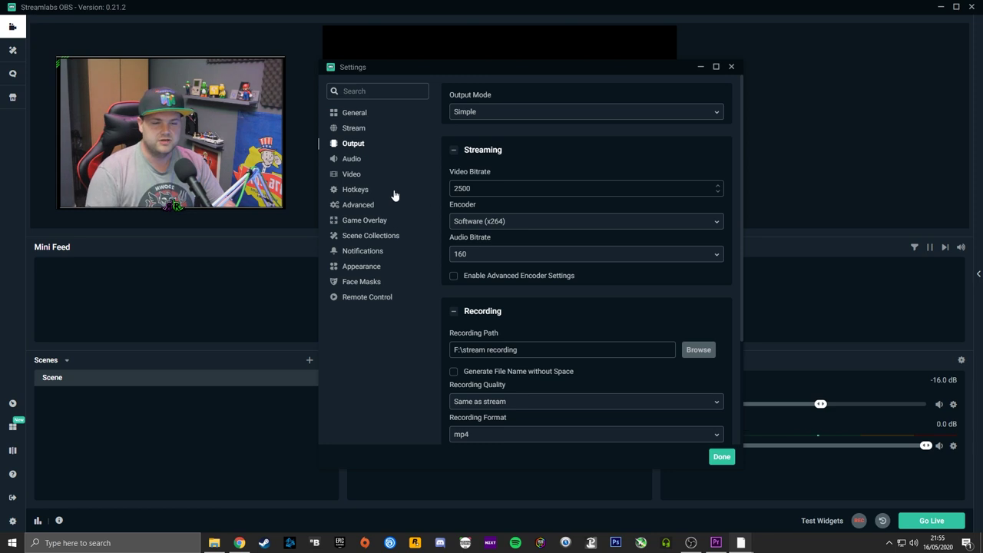
left_click(357, 115)
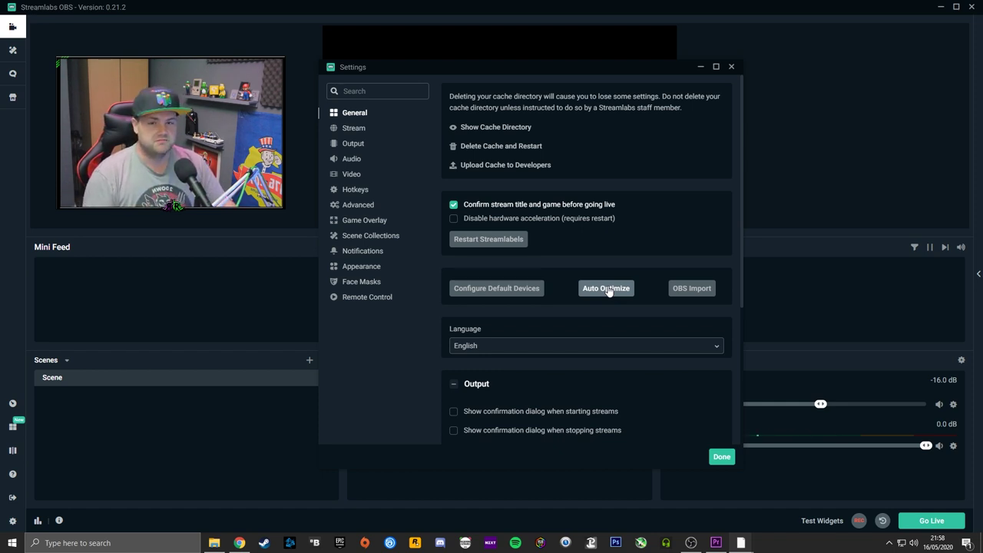
- Set Output Mode to Advanced, keep the Software (x264) encoder, and view the Video page
left_click(359, 151)
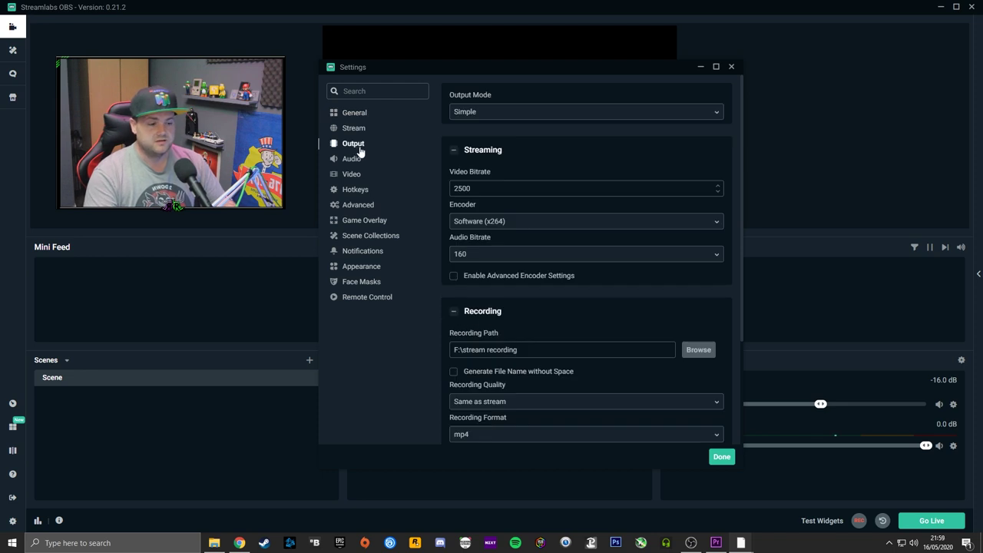
left_click(513, 112)
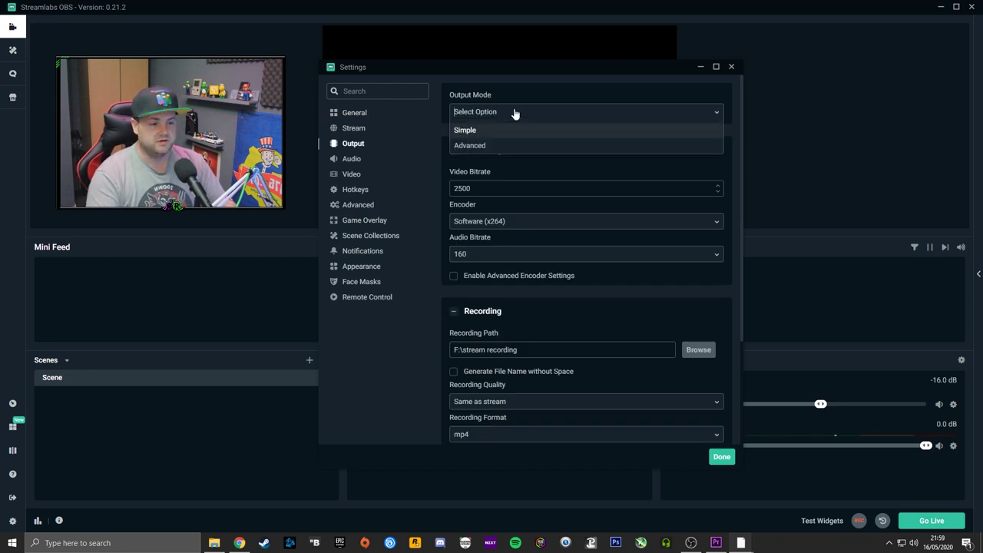
left_click(492, 150)
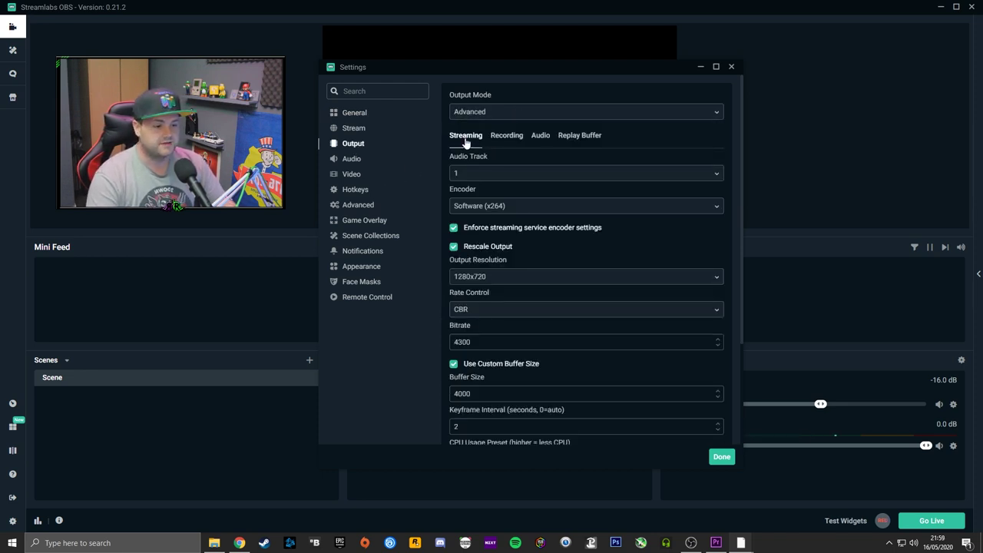
left_click(511, 208)
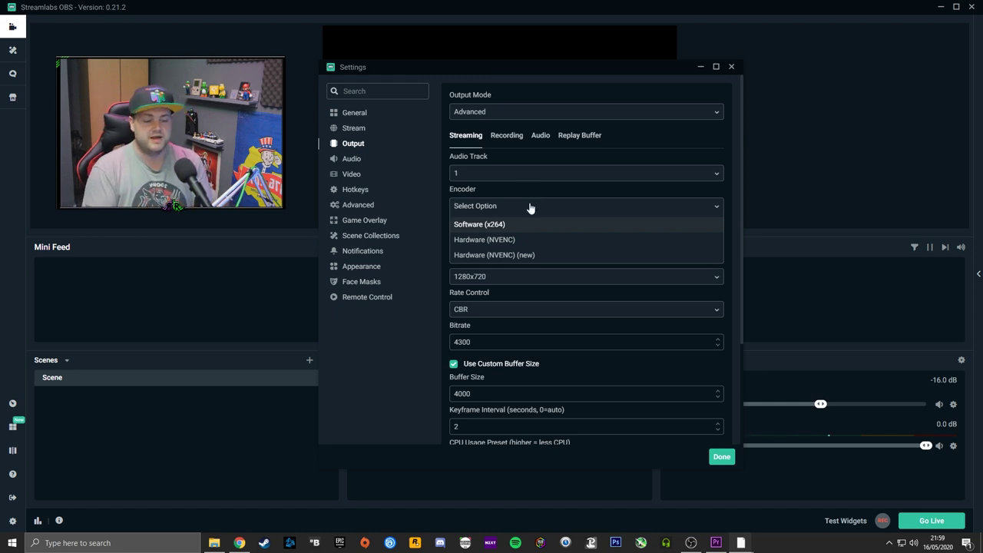
left_click(509, 190)
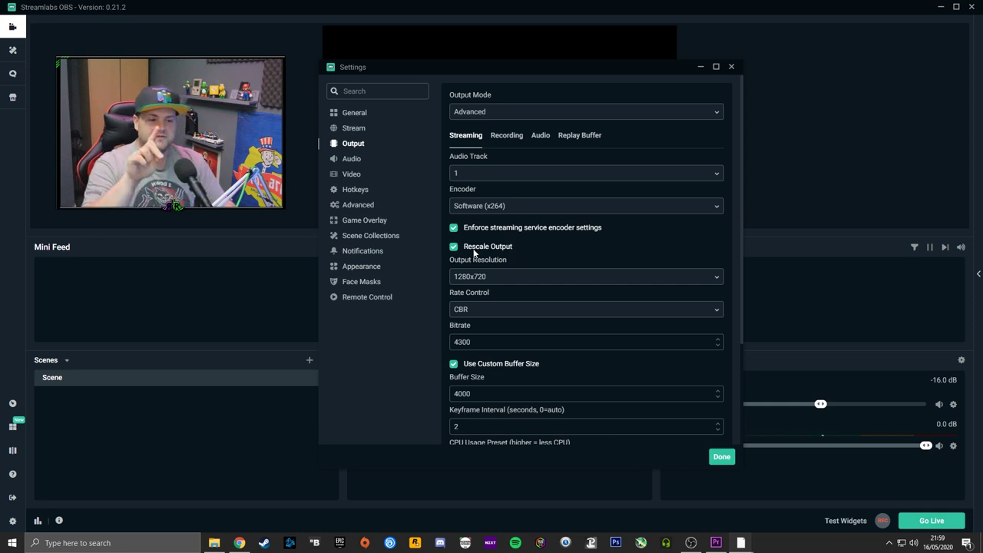
left_click(352, 174)
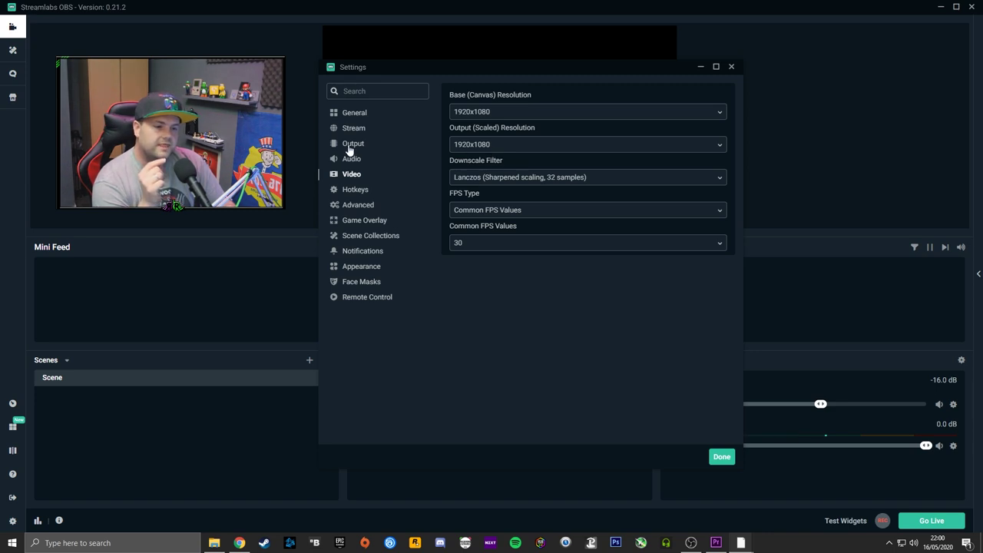
- Review the Recording tab and Video resolution, then return to Output's Streaming settings
left_click(351, 145)
left_click(506, 136)
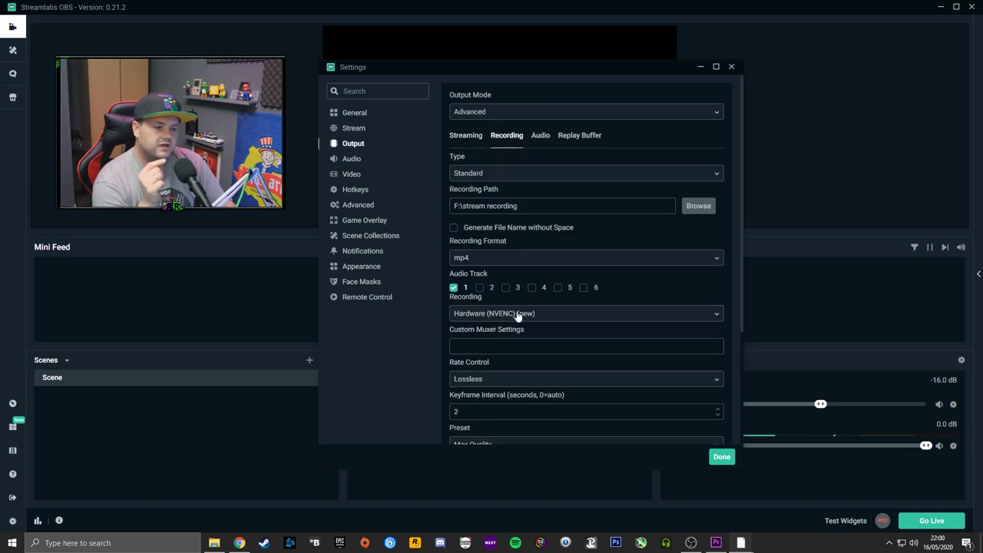
scroll(507, 307, "down", 2)
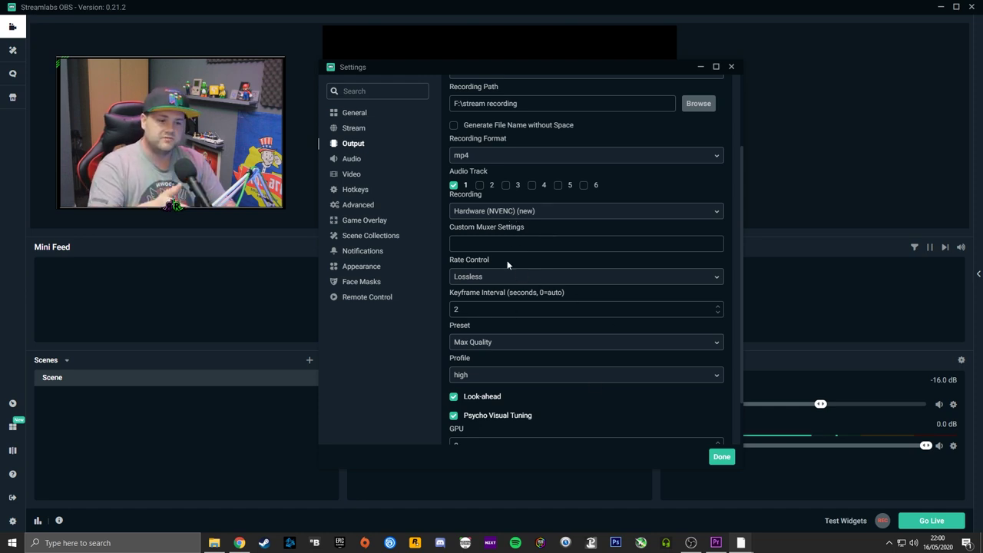
left_click(366, 175)
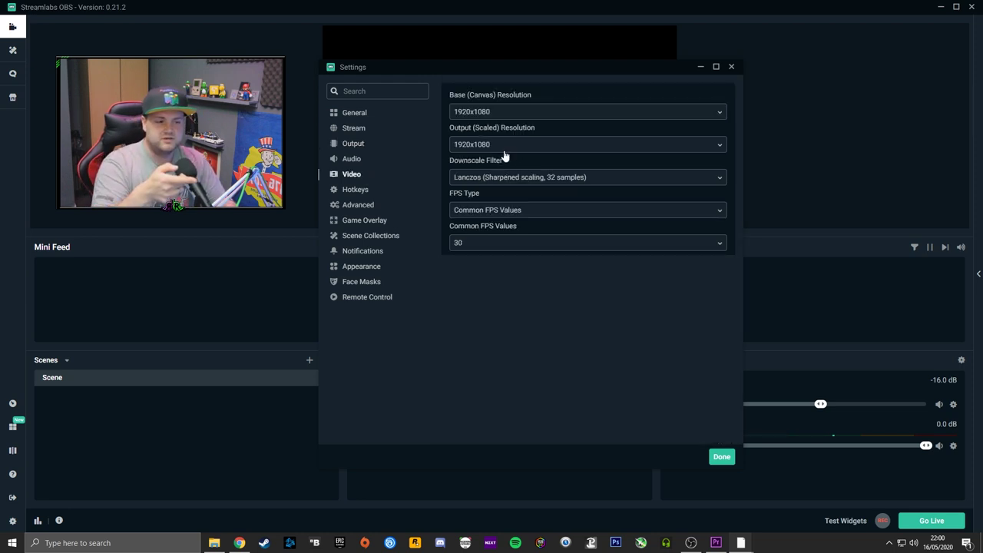
left_click(354, 144)
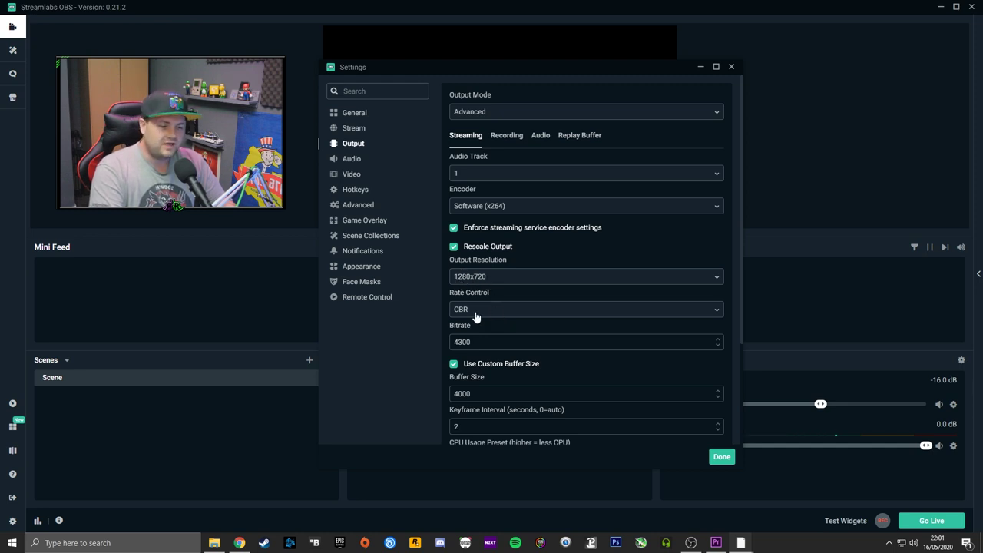
scroll(467, 317, "down", 2)
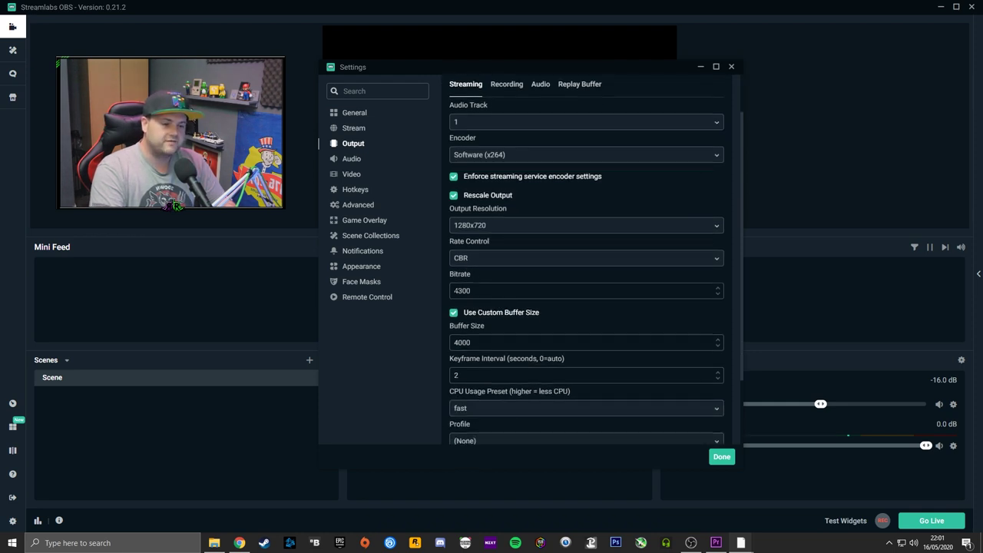
left_click(501, 259)
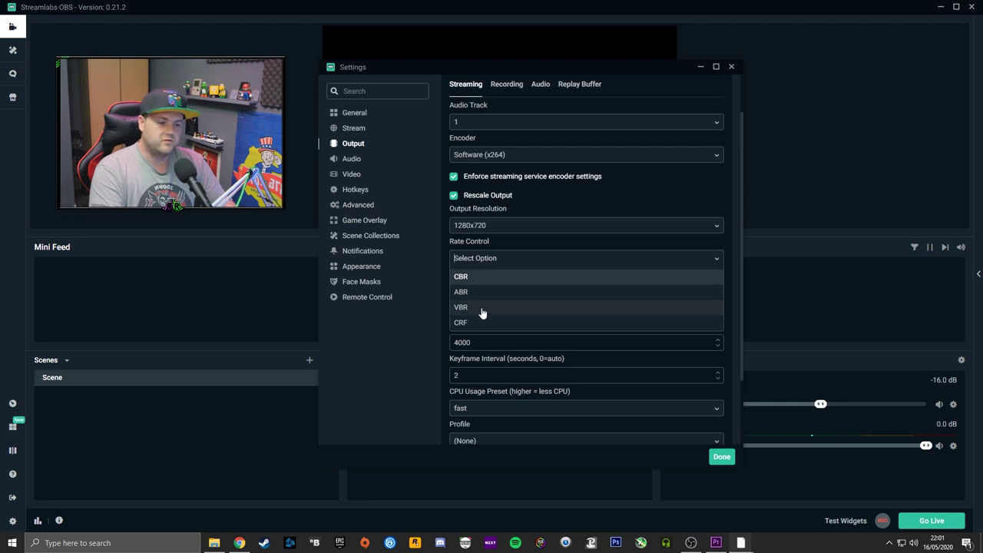
key("Return")
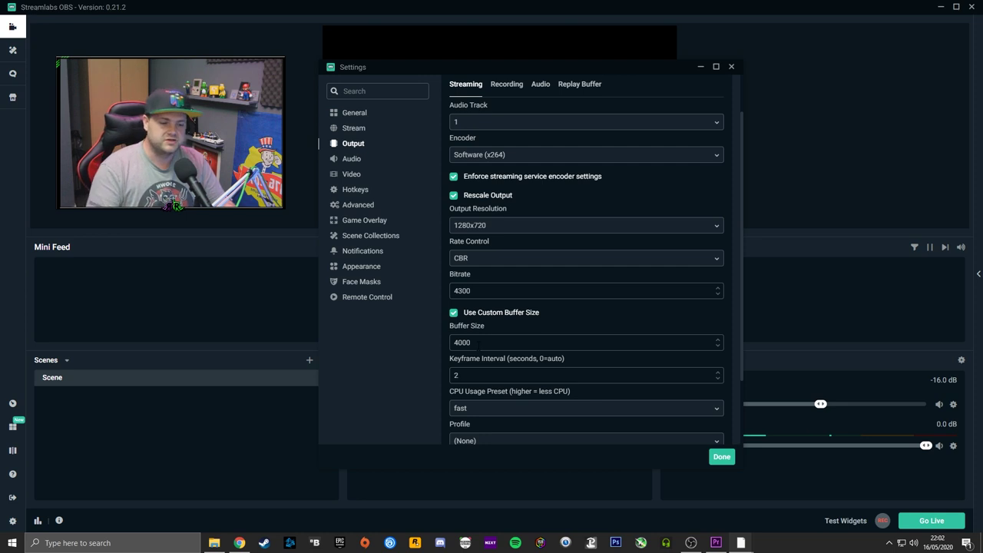
scroll(483, 338, "down", 1)
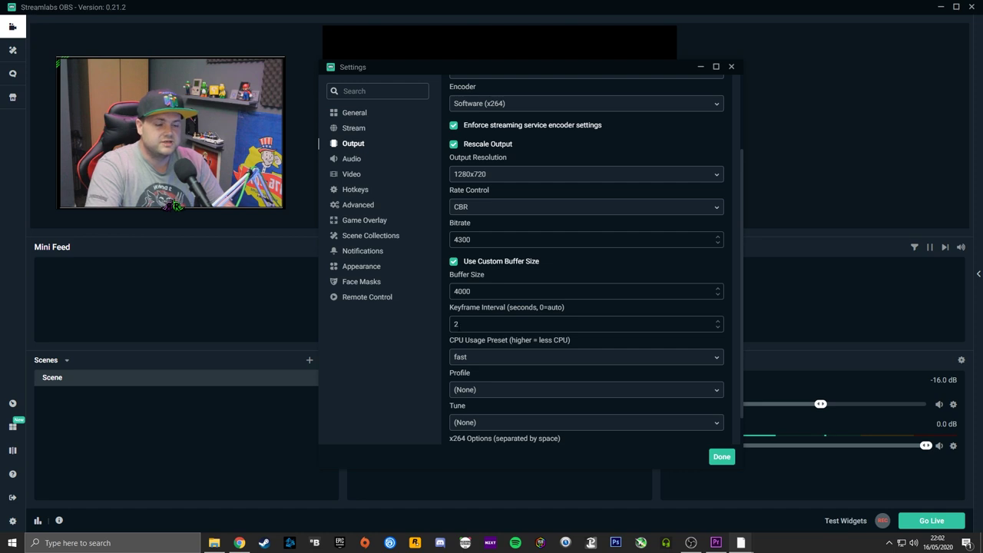
scroll(482, 359, "down", 1)
left_click(486, 326)
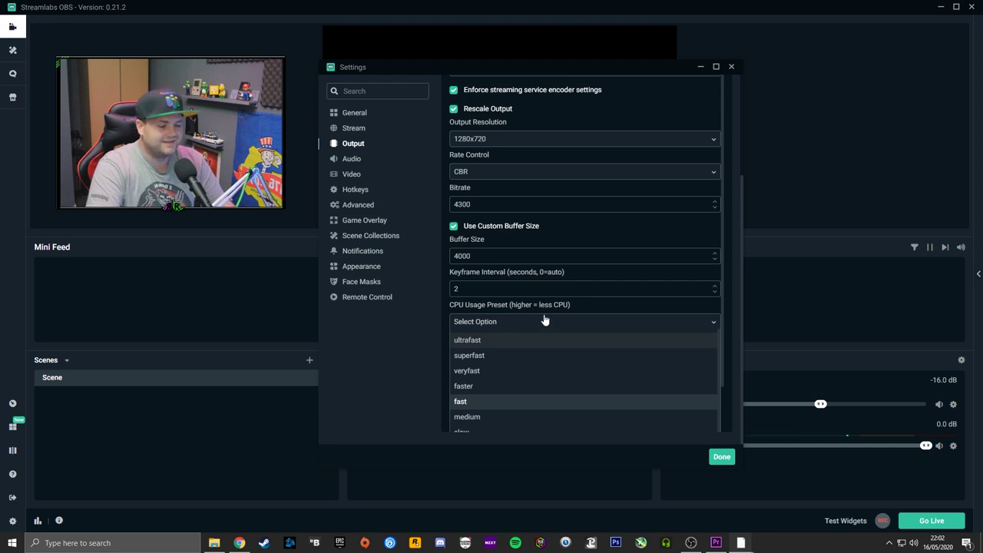
scroll(507, 310, "down", 1)
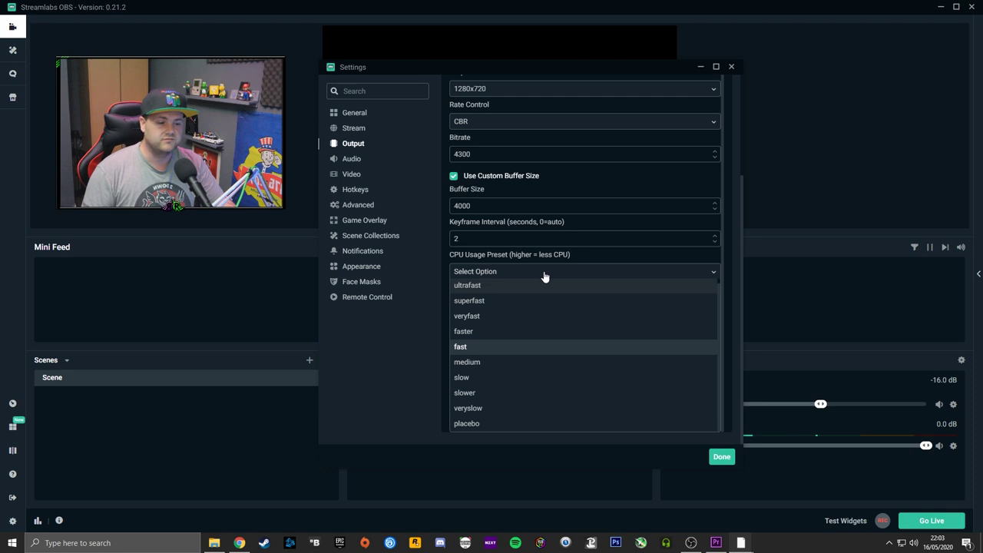
left_click(585, 255)
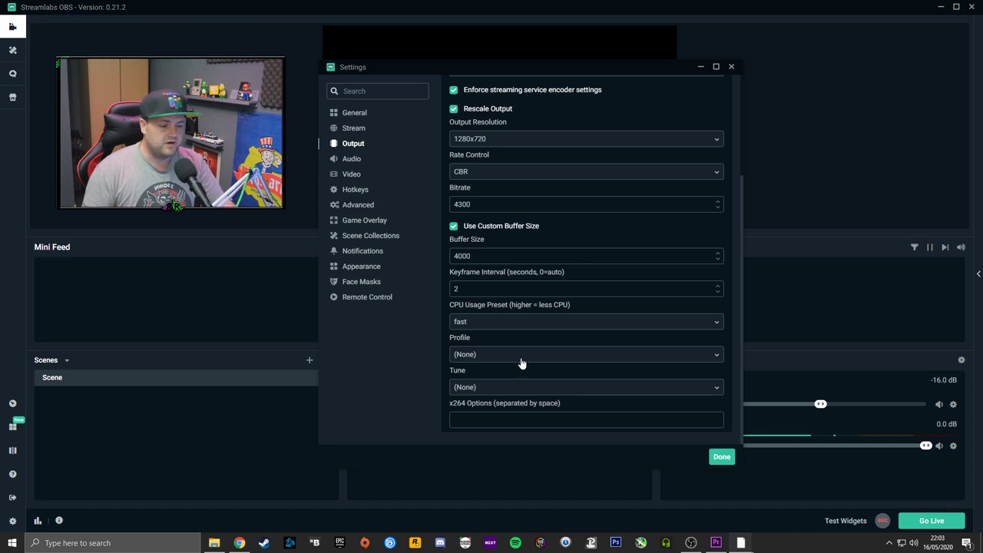
scroll(513, 384, "up", 3)
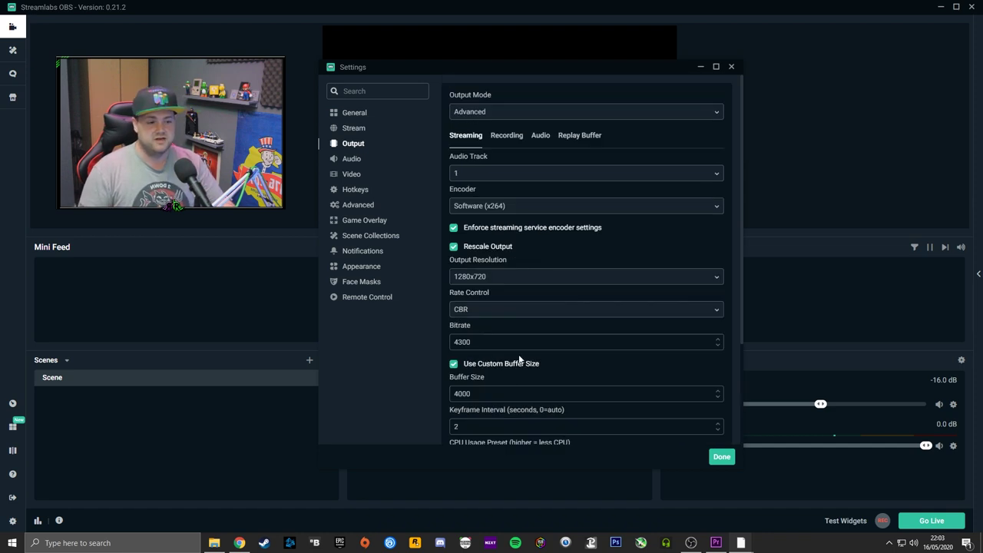
- Keep mp4 as the recording format and set the Recording Path to F:\stream recording
left_click(506, 139)
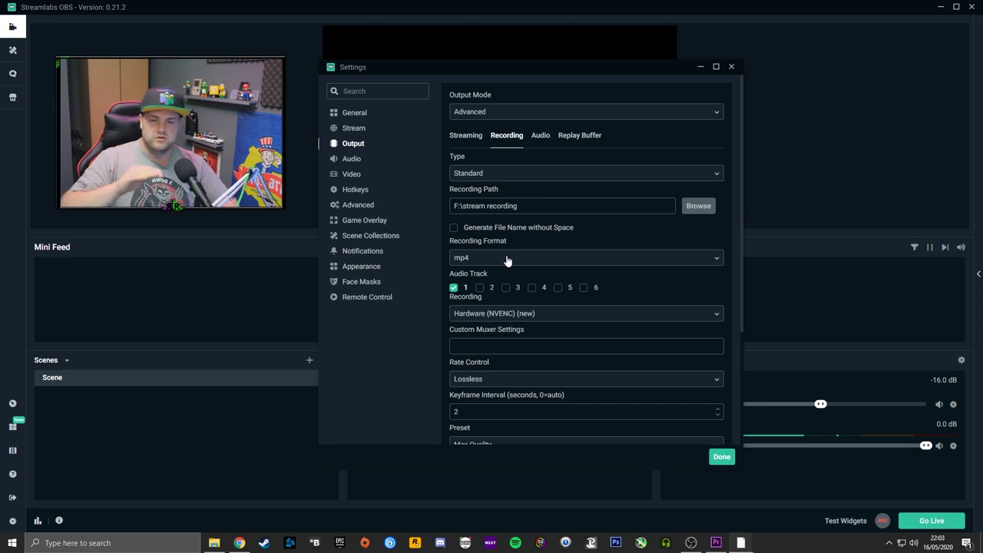
left_click(505, 259)
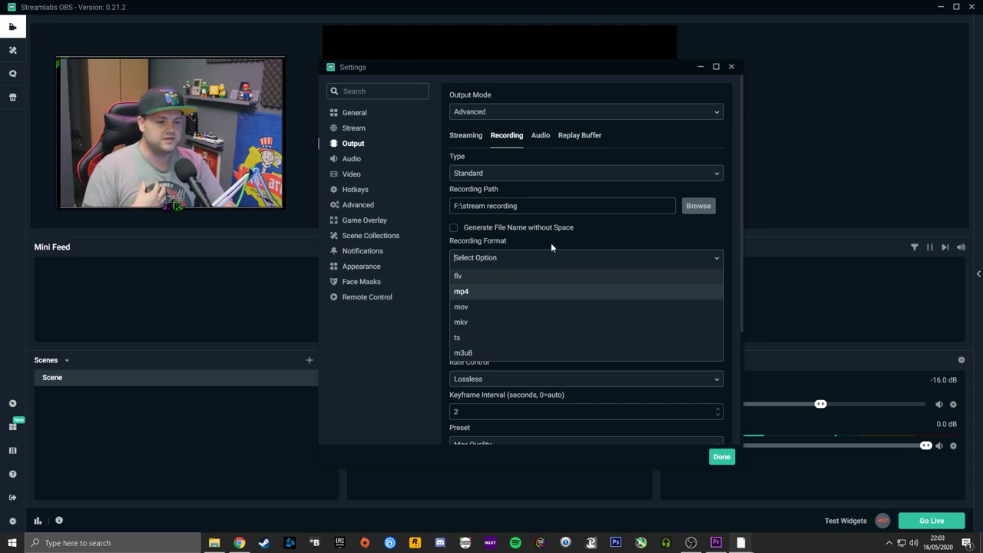
left_click(551, 246)
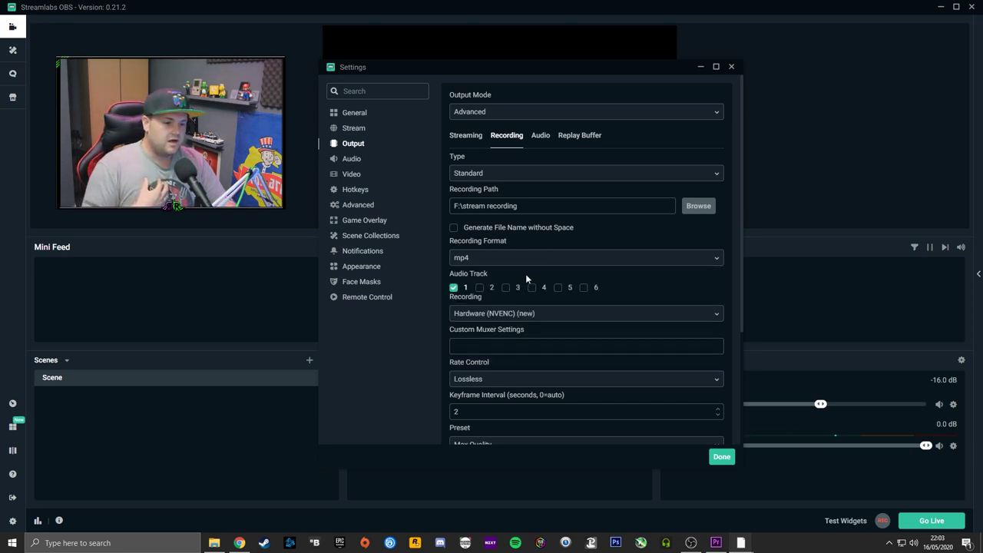
left_click(701, 214)
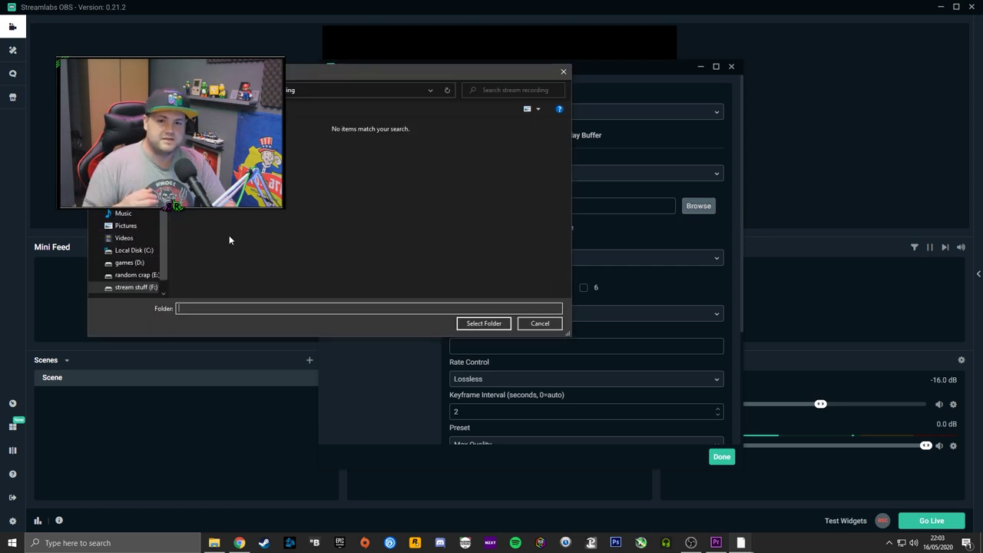
scroll(134, 254, "down", 1)
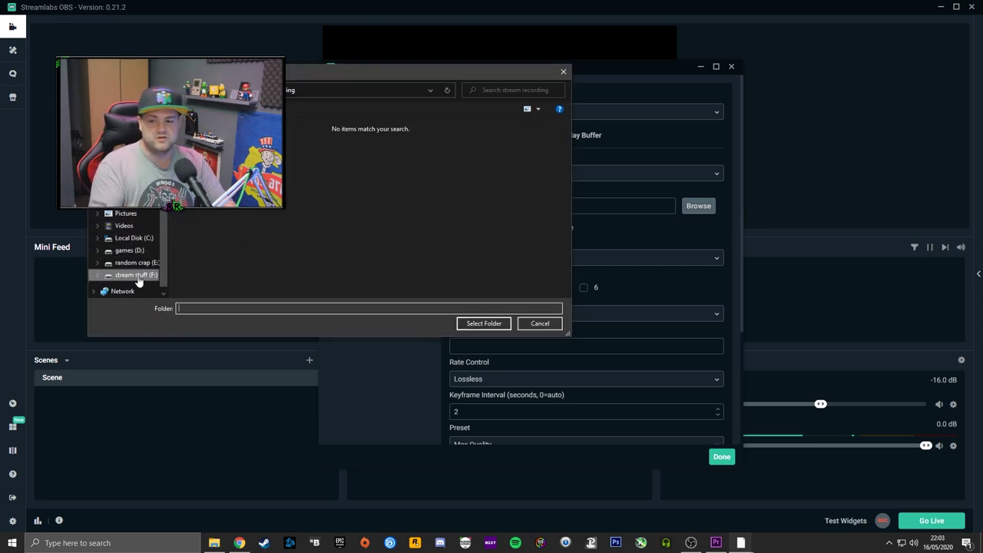
left_click_drag(287, 71, 537, 93)
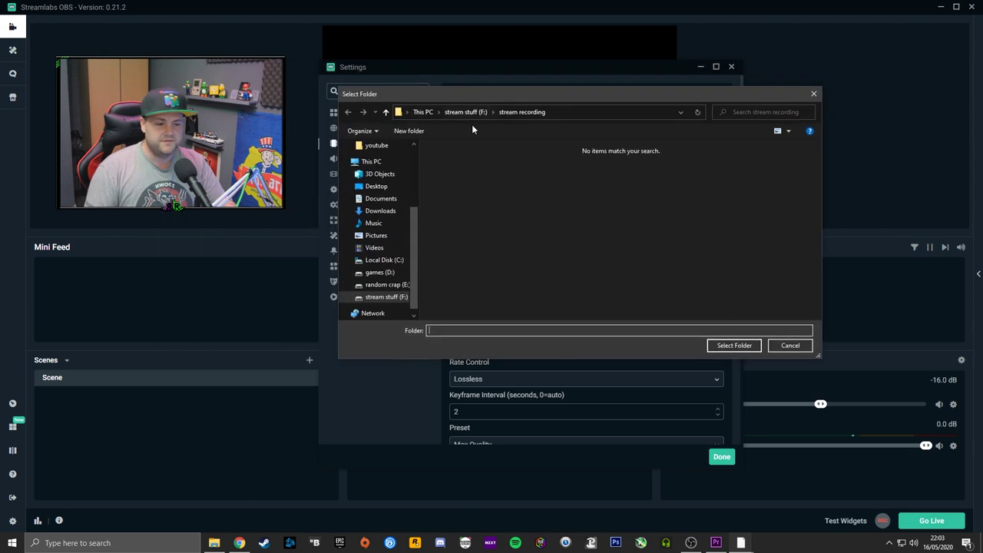
left_click(386, 296)
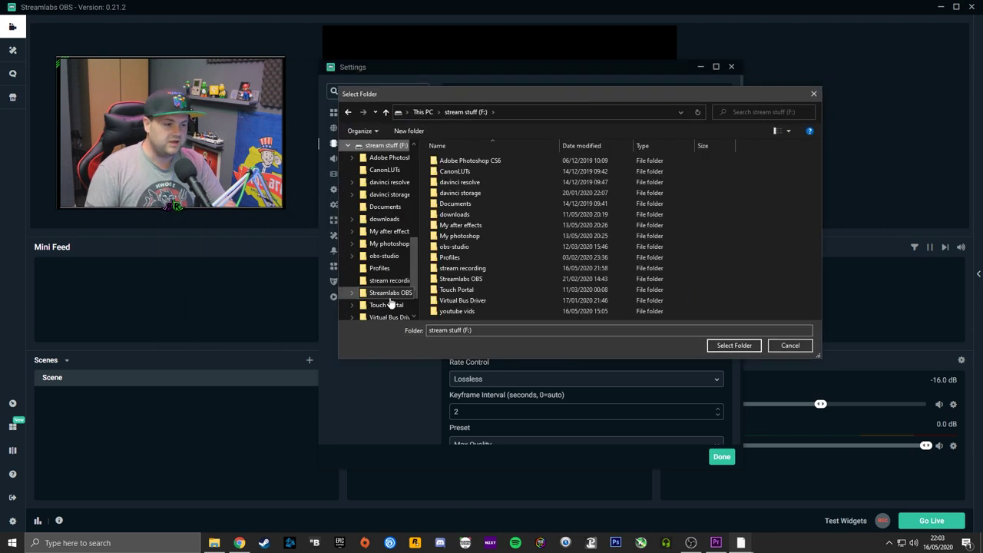
left_click(482, 270)
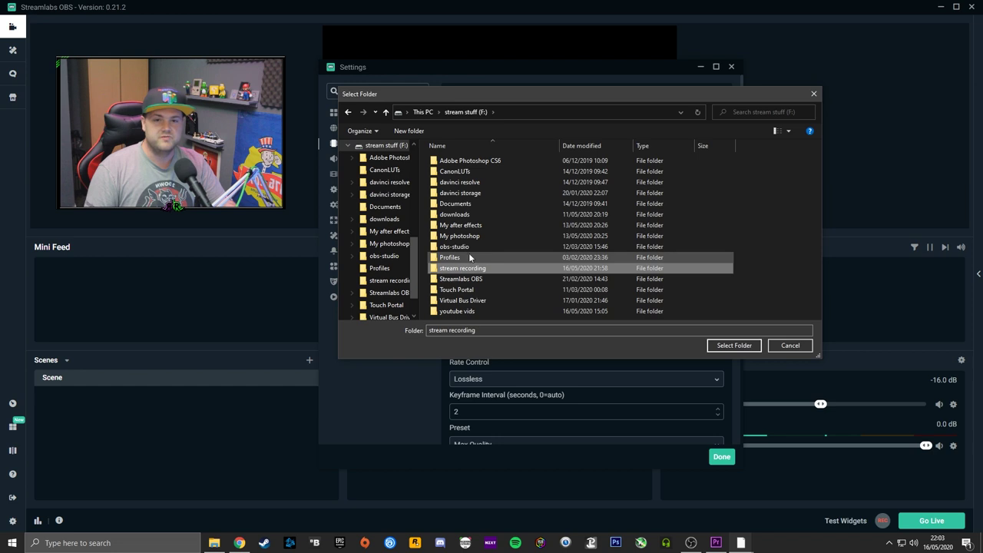
left_click(812, 94)
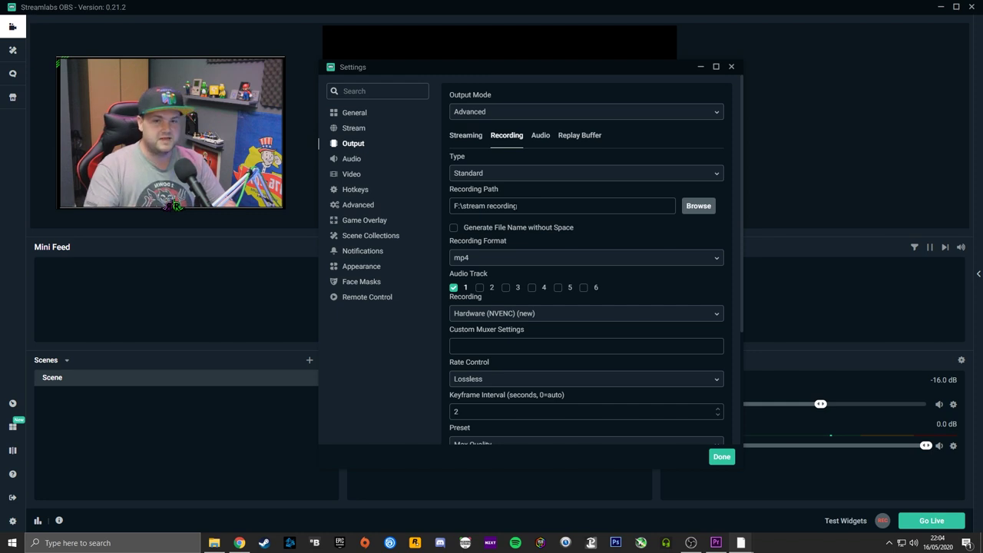
- Set the recording rate control to CQP with a CQ level of 10
scroll(554, 293, "down", 1)
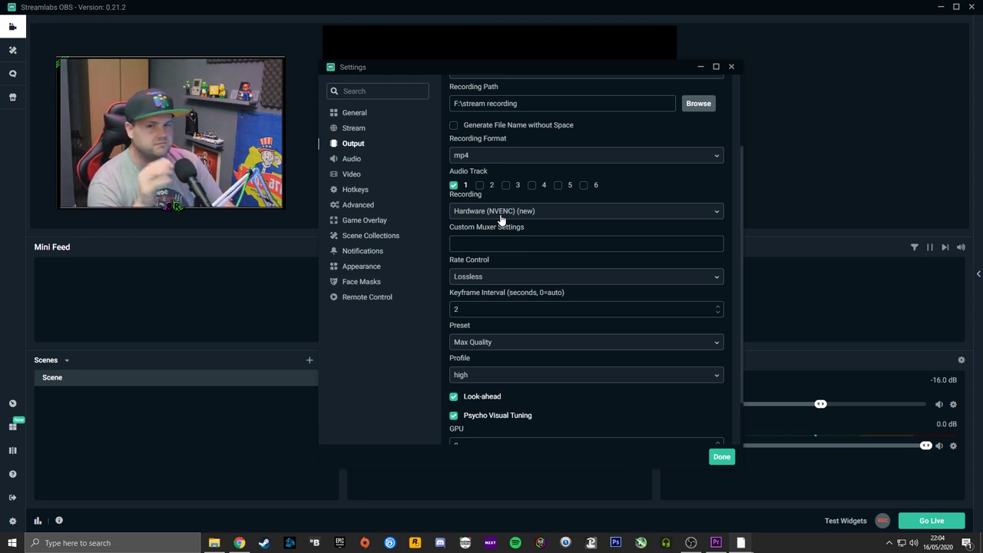
left_click(511, 280)
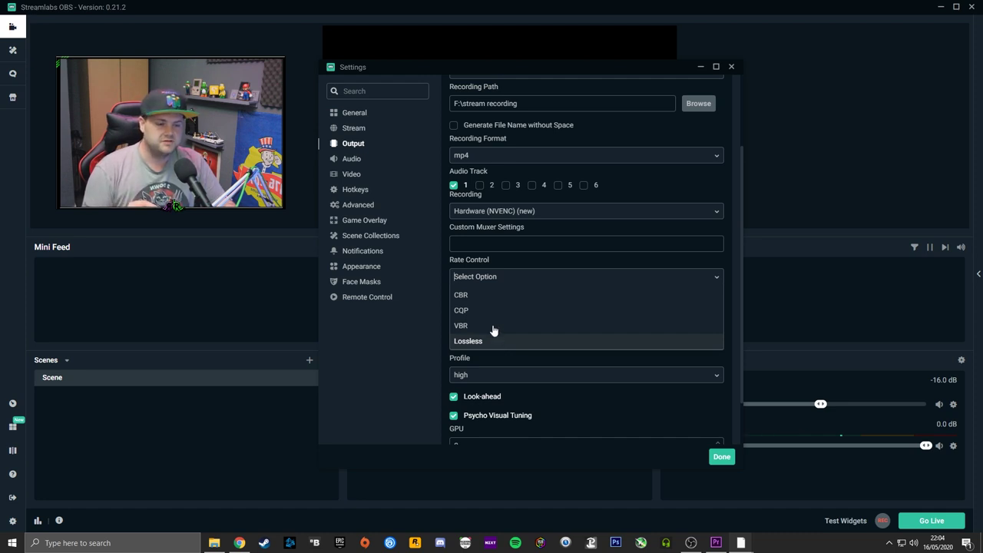
left_click(482, 310)
left_click_drag(466, 309, 442, 308)
type("10")
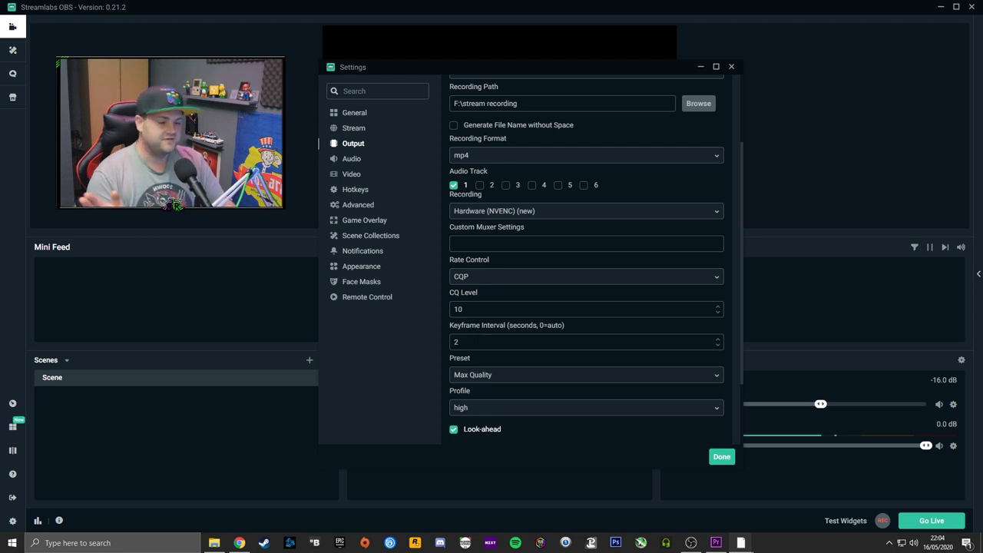
- Enable Psycho Visual Tuning for the NVENC recording encoder
scroll(490, 384, "down", 2)
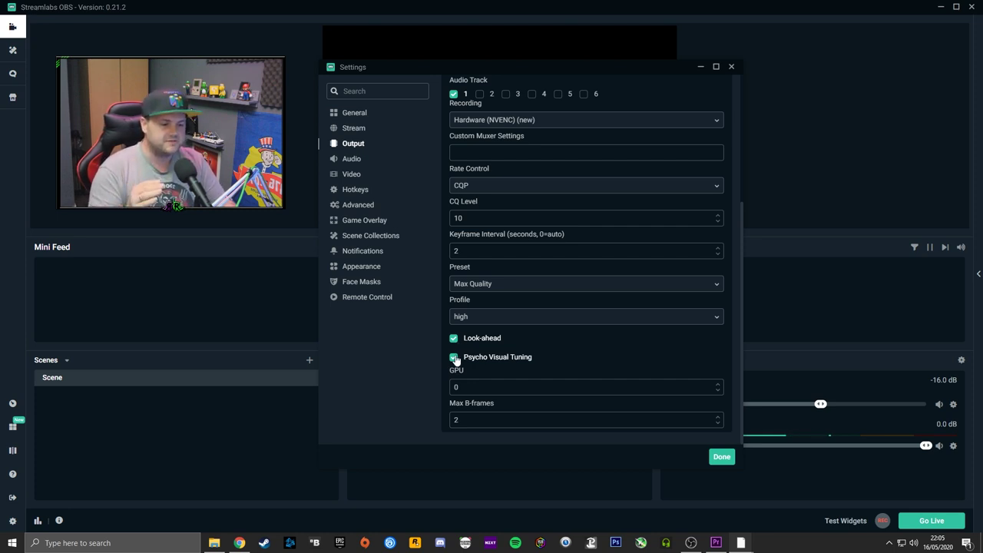
left_click(454, 339)
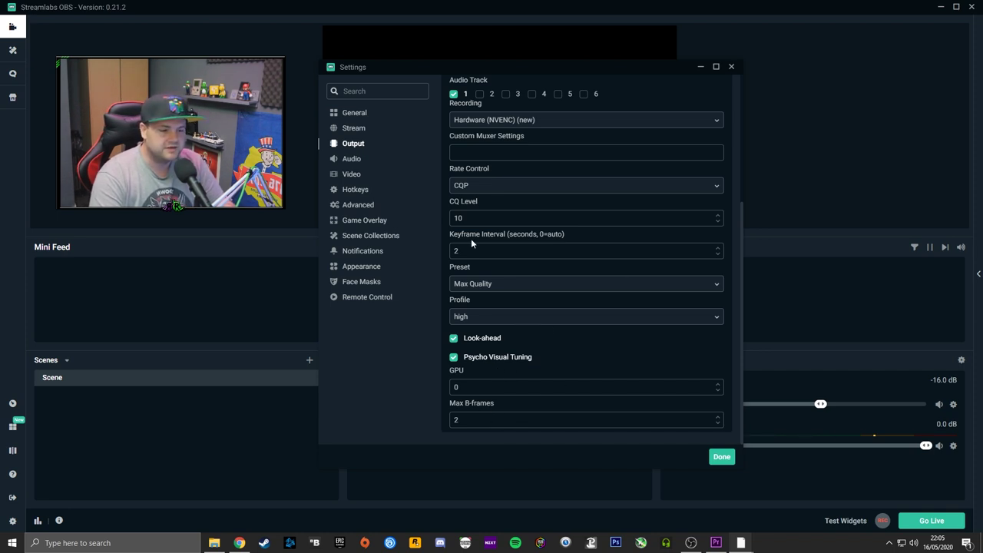
left_click(354, 160)
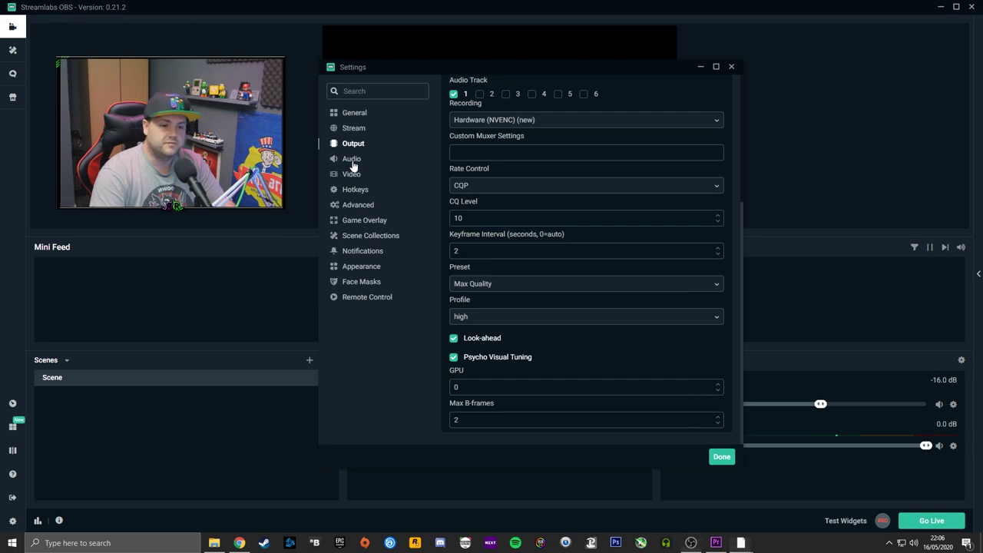
- In Audio settings, set Desktop Audio Device 1 to CABLE-A Input and Device 2 to CABLE-B Input
left_click(353, 161)
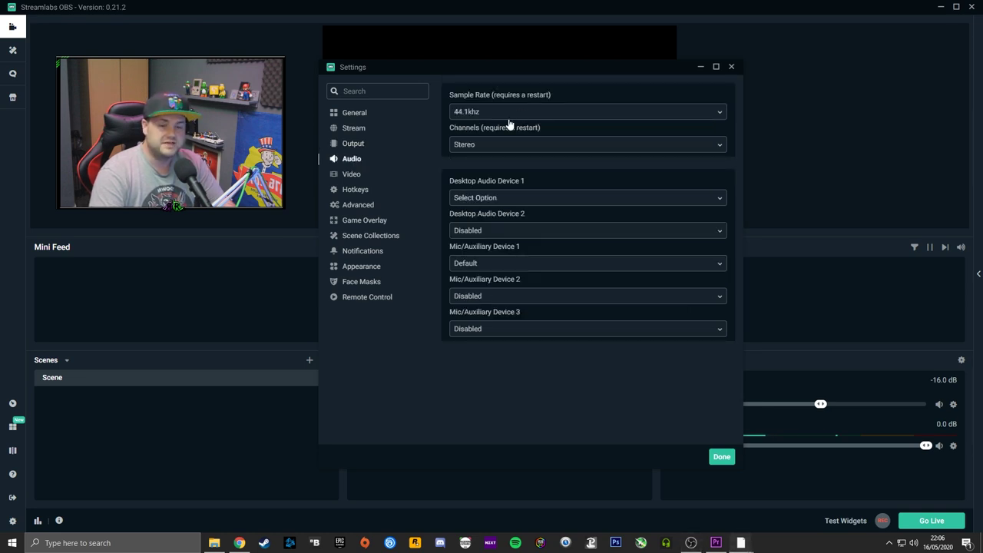
left_click(517, 201)
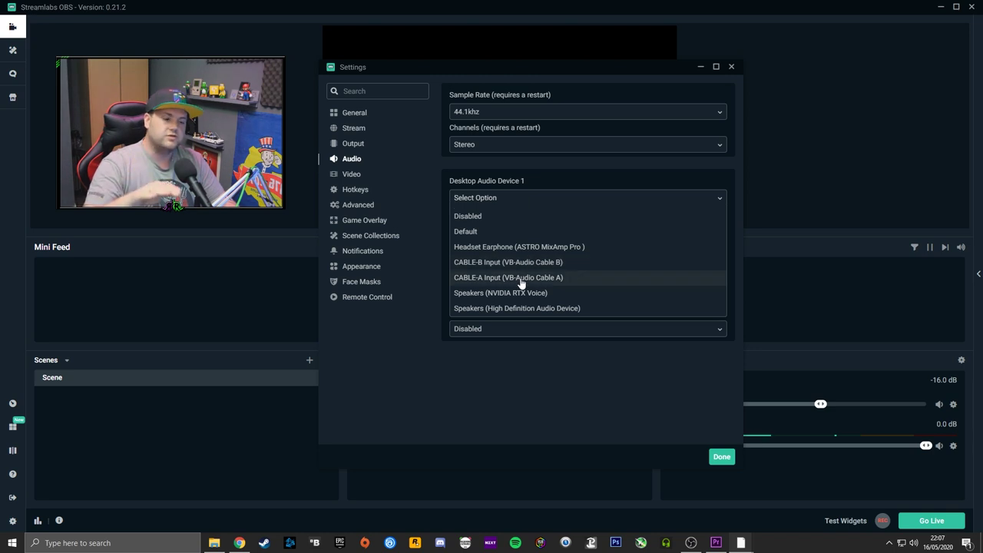
left_click(521, 278)
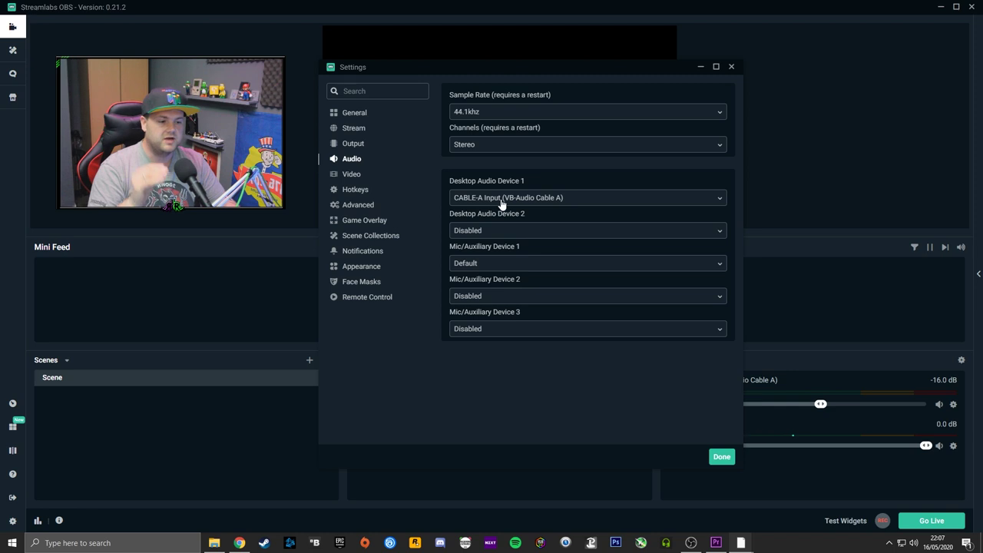
left_click(503, 230)
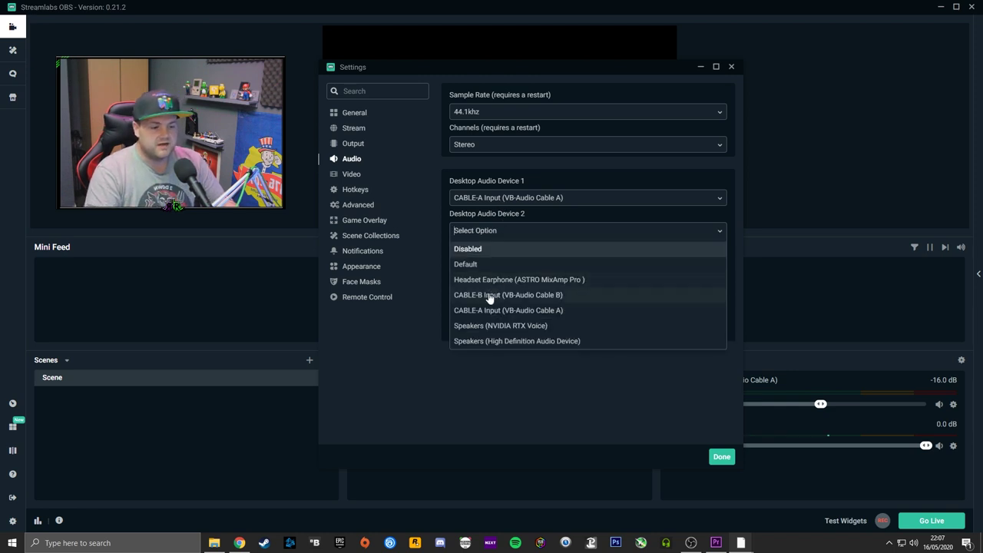
left_click(511, 263)
left_click(486, 230)
left_click(490, 296)
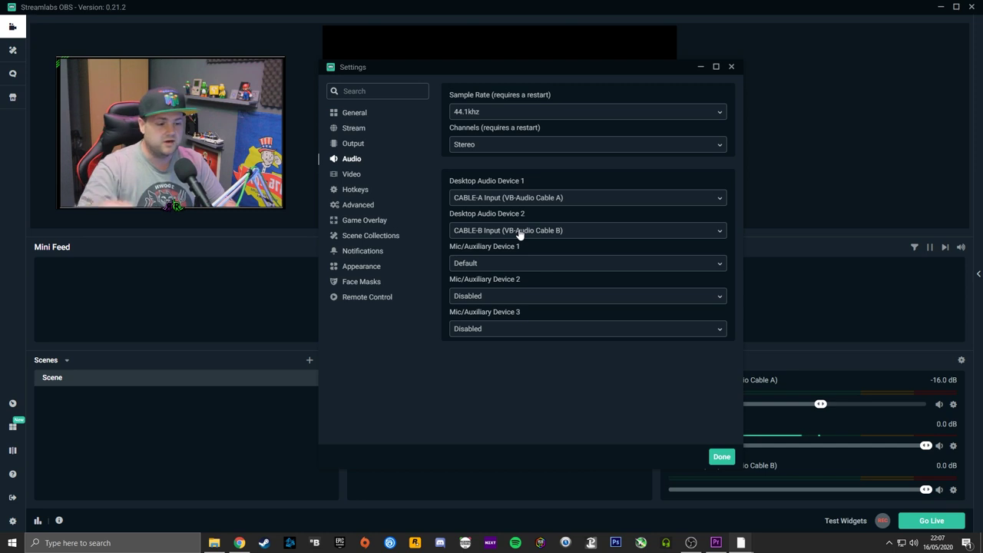
- Set Mic/Auxiliary Device 1 to Microphone (USB Audio CODEC) and move on to Video settings
left_click(519, 268)
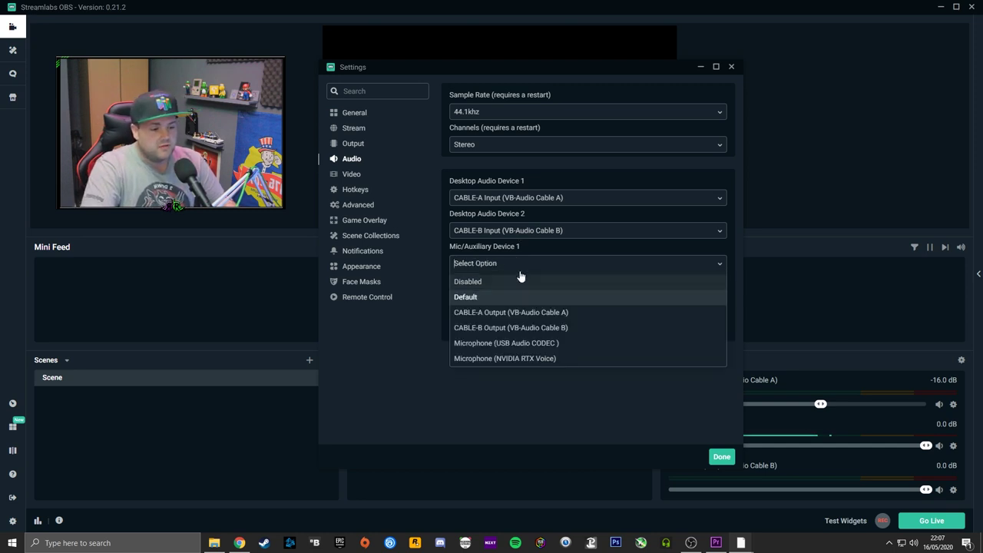
left_click(511, 351)
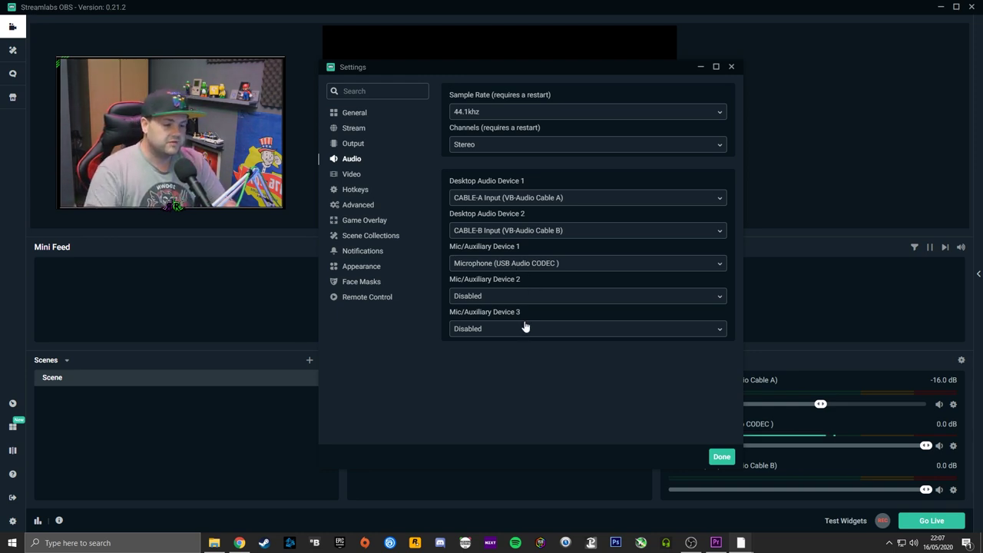
left_click(356, 176)
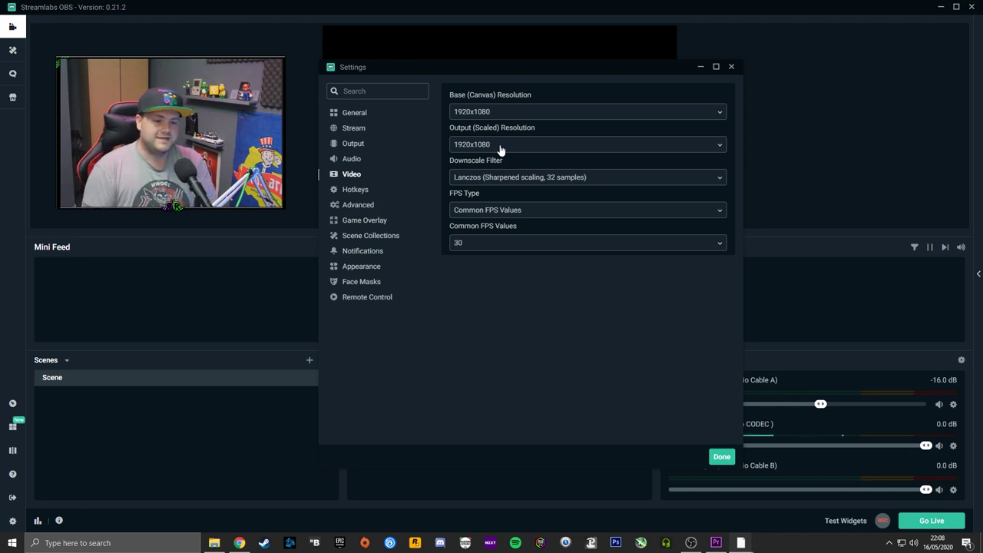
left_click(500, 148)
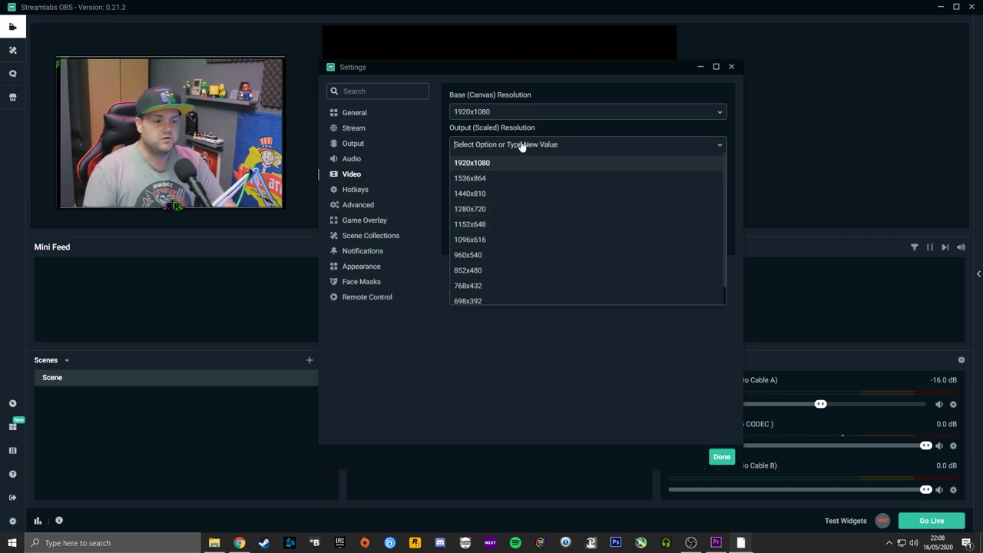
left_click(443, 142)
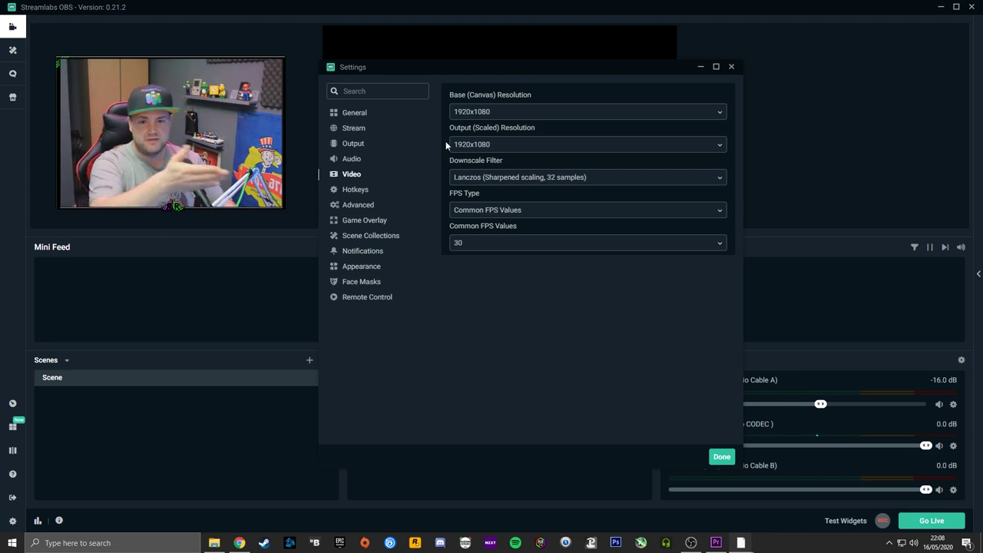
- Show the Hotkeys page and scroll through its Scene and USB Audio CODEC microphone sections
left_click(360, 191)
scroll(504, 172, "down", 3)
scroll(505, 172, "up", 3)
scroll(504, 185, "down", 4)
scroll(499, 199, "down", 3)
scroll(497, 196, "up", 6)
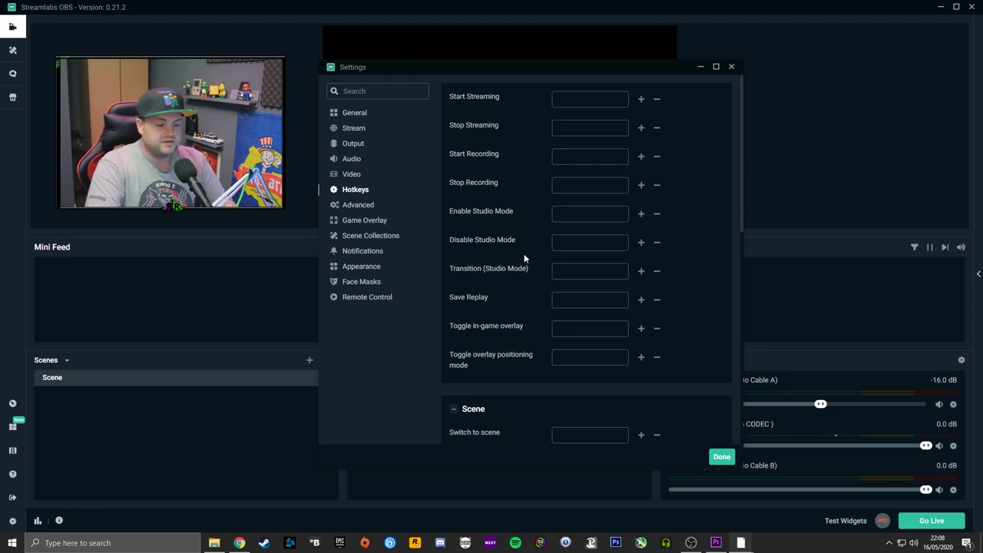
scroll(519, 246, "down", 2)
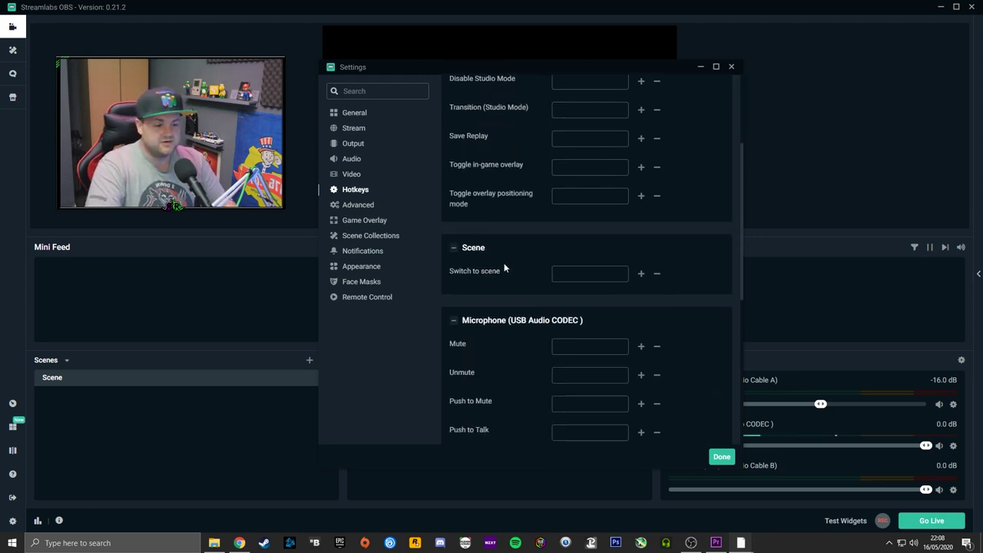
scroll(507, 222, "down", 2)
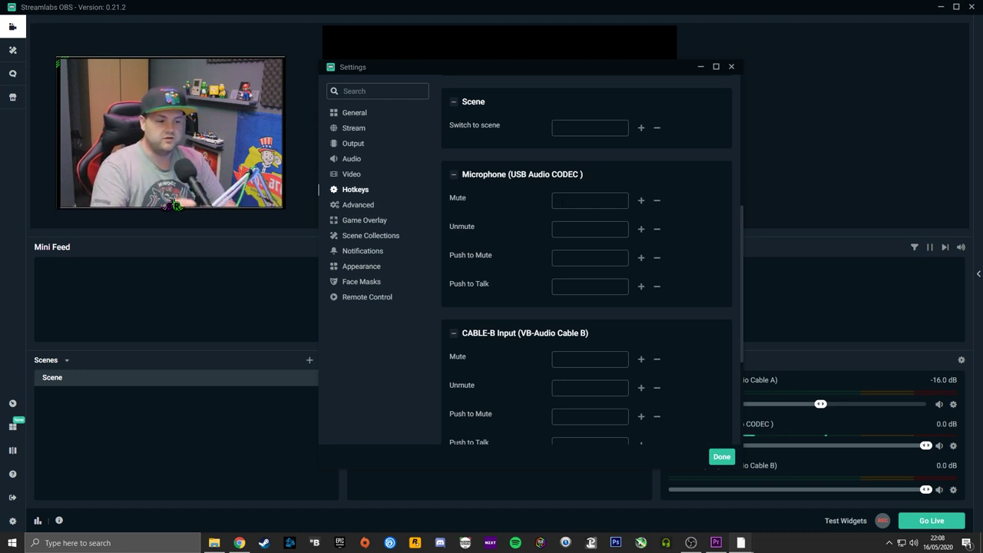
scroll(516, 231, "up", 1)
- Bind key 1 to switching to the scene and key 2 to muting the USB microphone
left_click(568, 230)
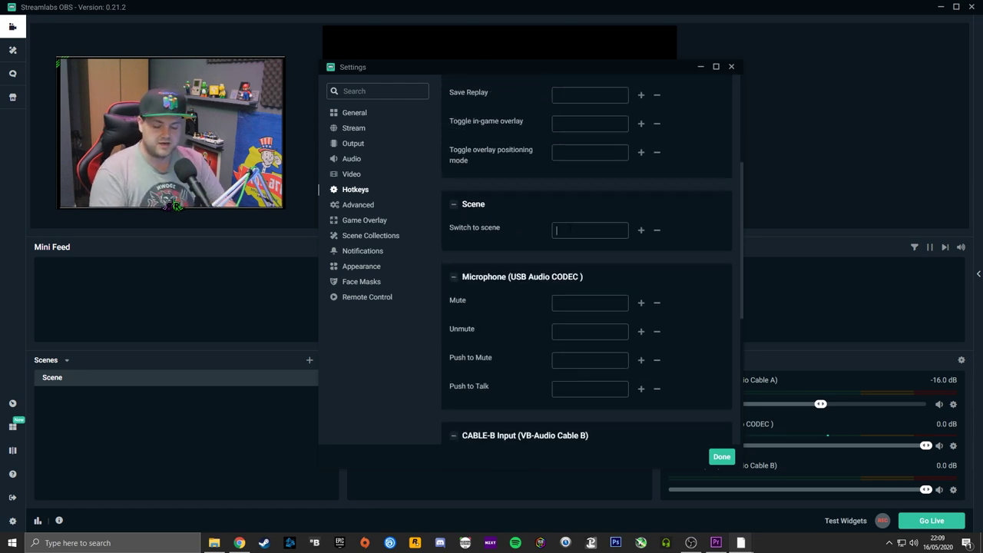
key("1")
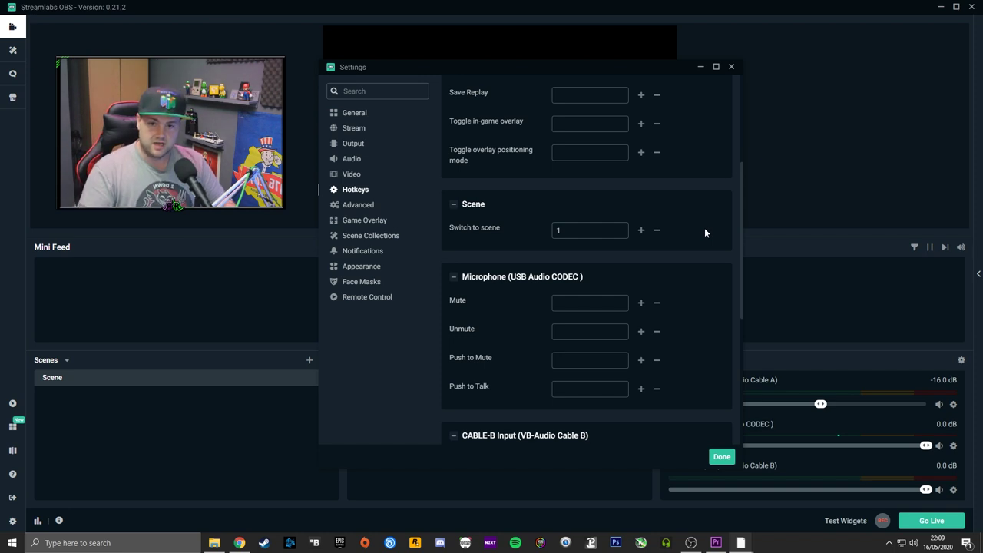
left_click(584, 303)
key("2")
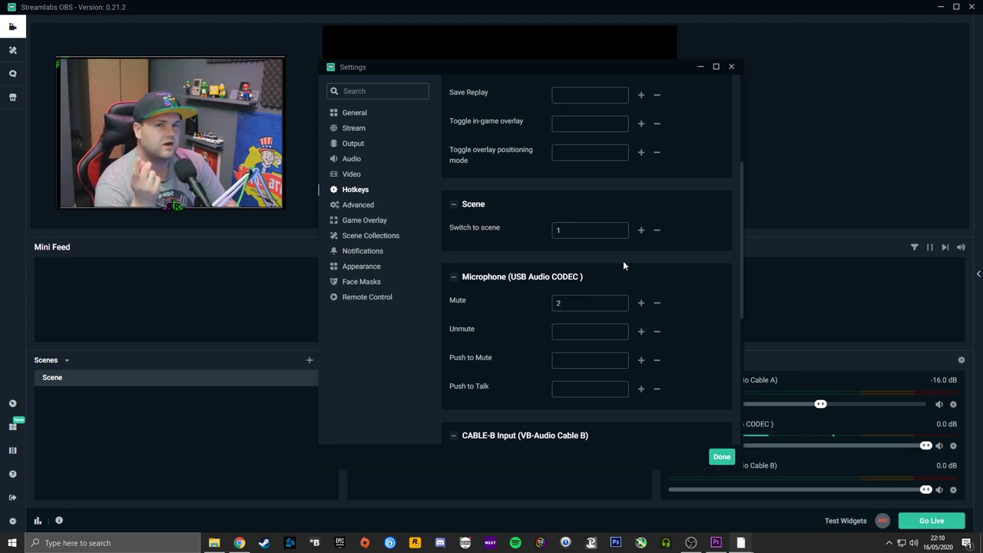
- Clear the switch-to-scene hotkey binding again
left_click(528, 228)
key("BackSpace")
key("BackSpace")
left_click(551, 302)
key("Escape")
left_click(657, 231)
- Clear the mute hotkey and close Settings with Done
left_click(656, 304)
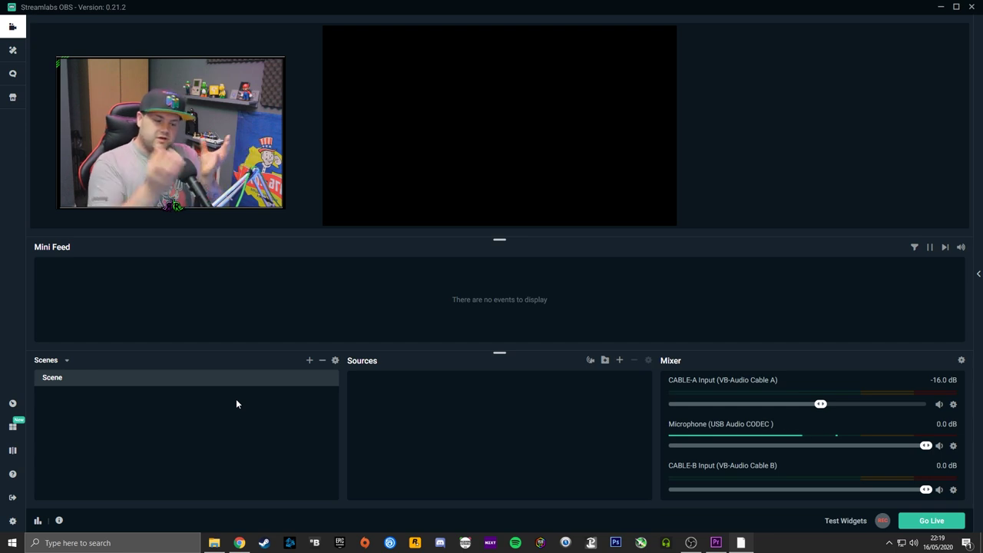
- Rename the single Scene to 'starting soon' from its right-click menu
right_click(137, 383)
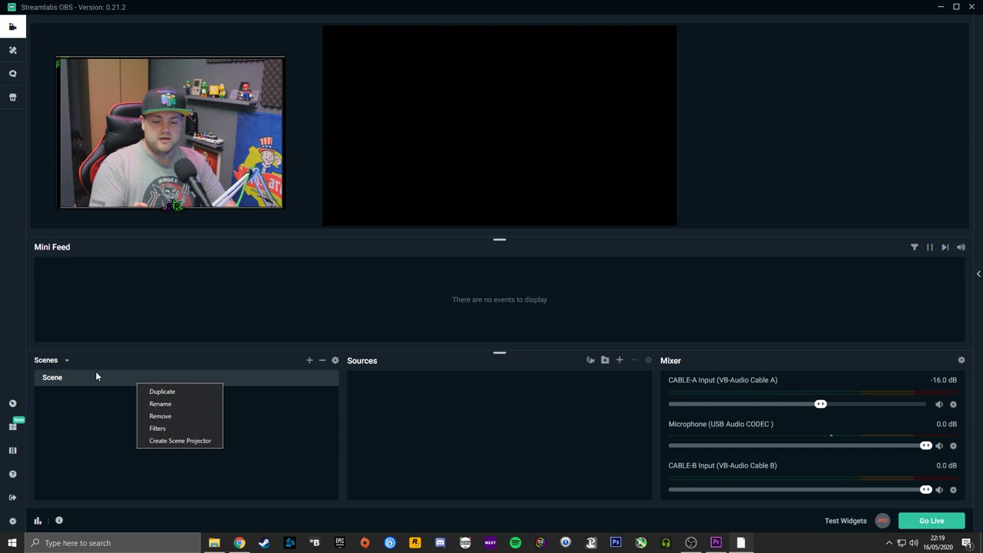
left_click(161, 404)
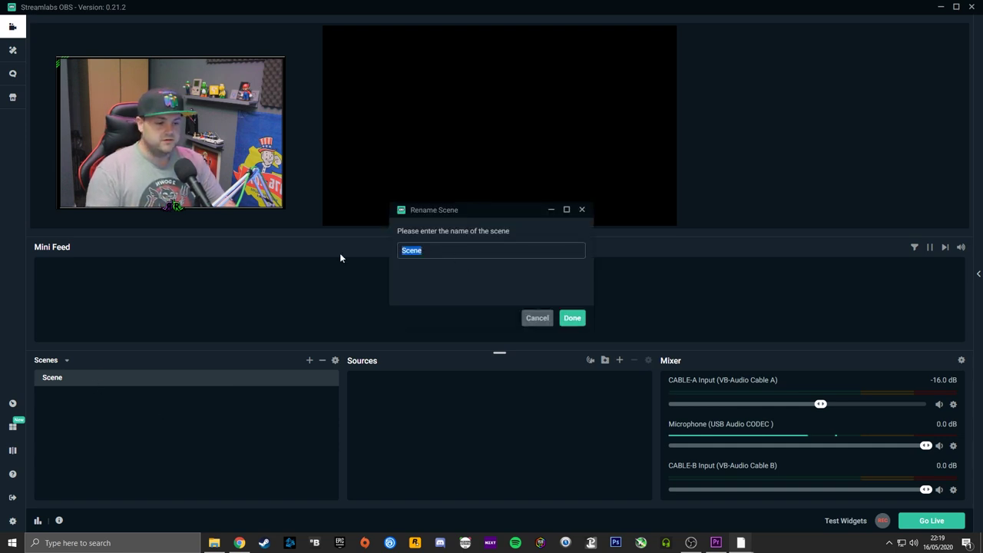
type("momboodmfjsnd")
key("BackSpace")
key("BackSpace")
key("BackSpace")
key("BackSpace")
key("BackSpace")
key("BackSpace")
key("BackSpace")
key("BackSpace")
key("BackSpace")
key("BackSpace")
key("BackSpace")
key("BackSpace")
key("BackSpace")
type("start")
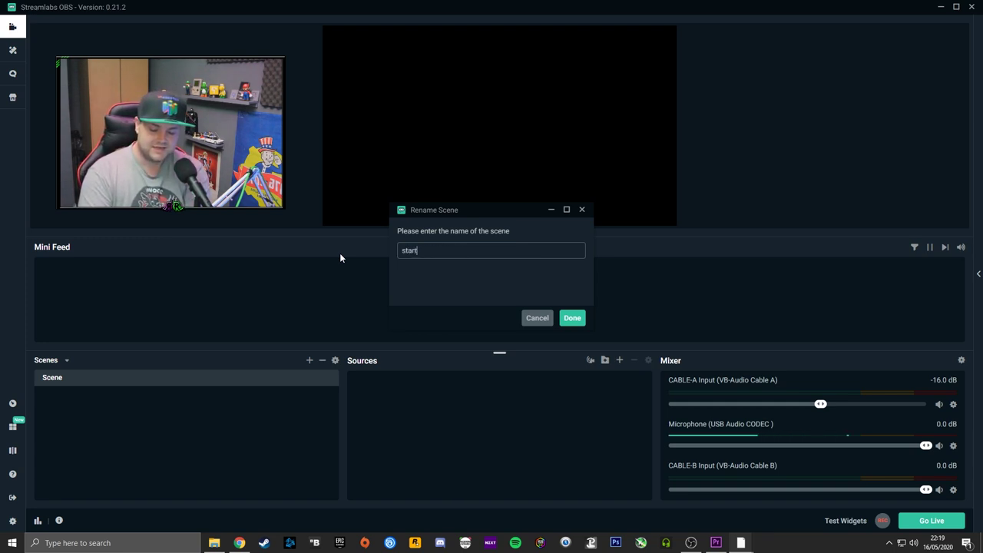
type("ing soon")
key("Return")
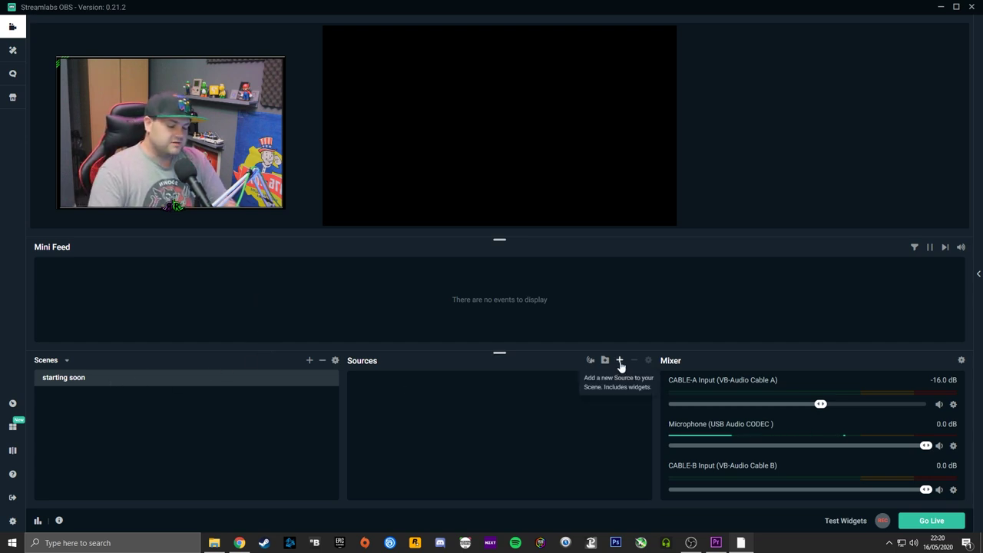
- Add an Image source with its default name to the starting soon scene
left_click(619, 361)
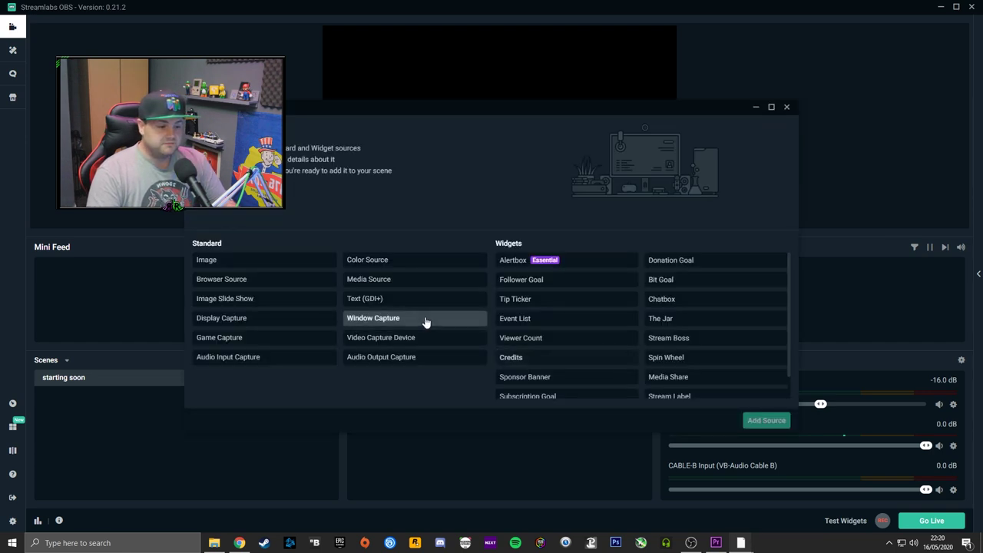
left_click(386, 283)
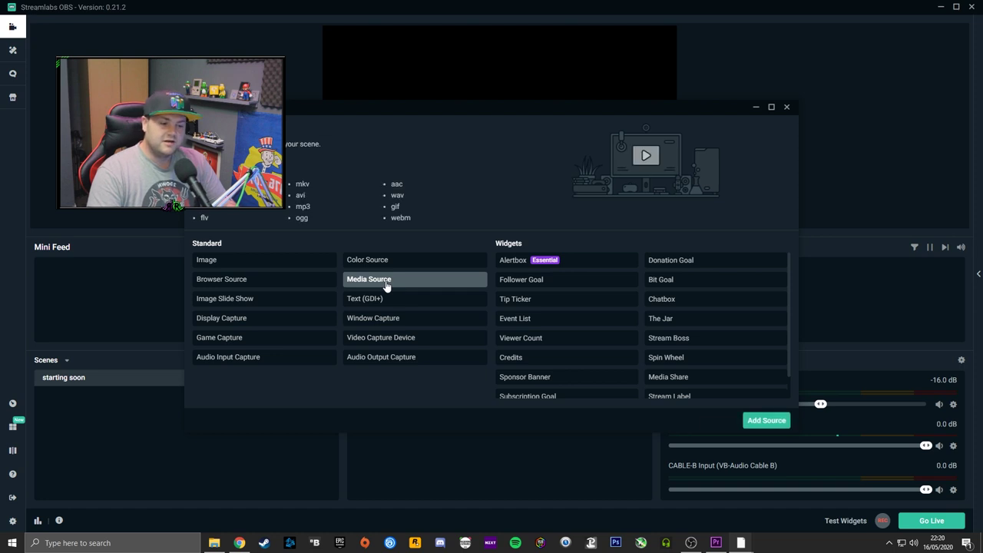
left_click(232, 265)
double_click(231, 262)
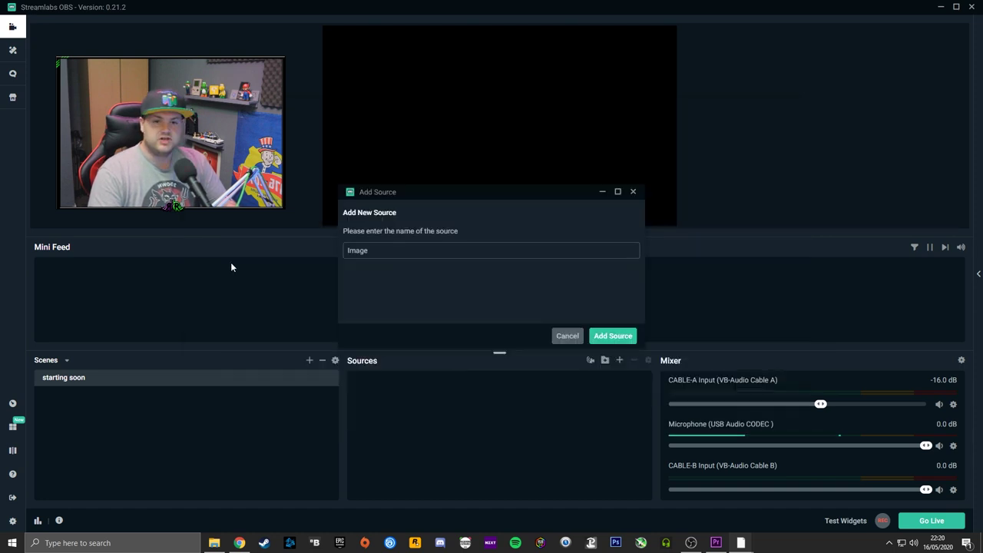
left_click(606, 335)
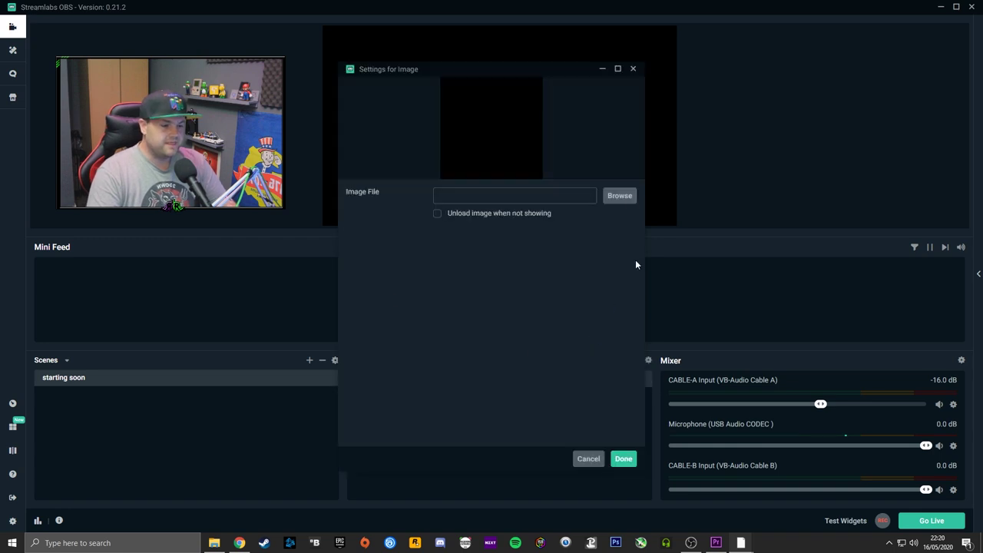
- Set the image file to STARTING SOON from obs overlay > MY OVERLAY > scenes
left_click(620, 195)
left_click(383, 310)
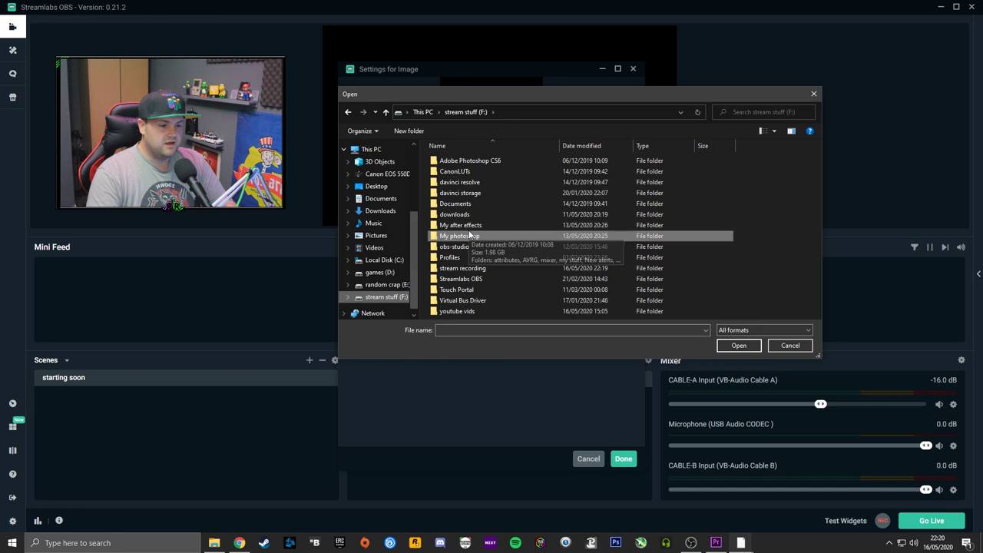
double_click(470, 235)
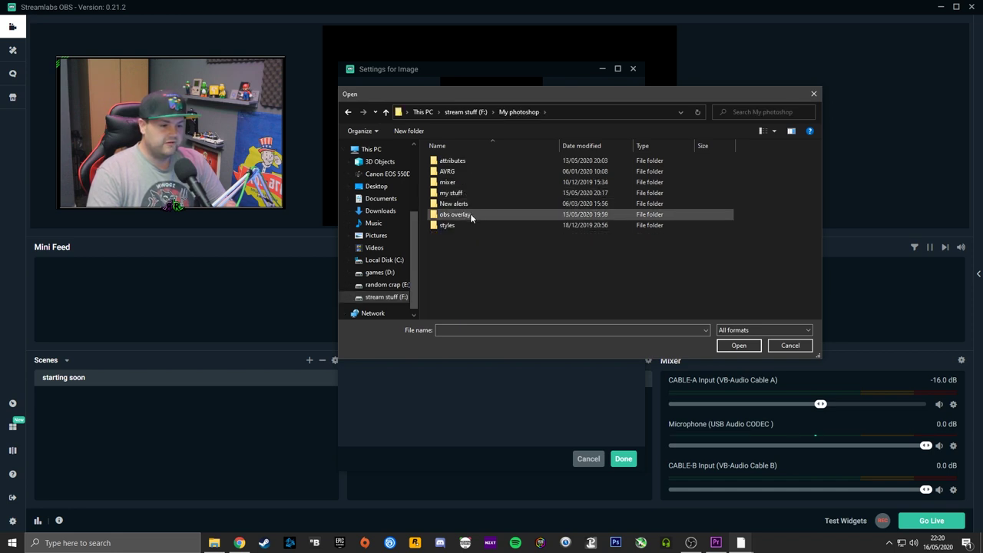
double_click(471, 217)
double_click(734, 175)
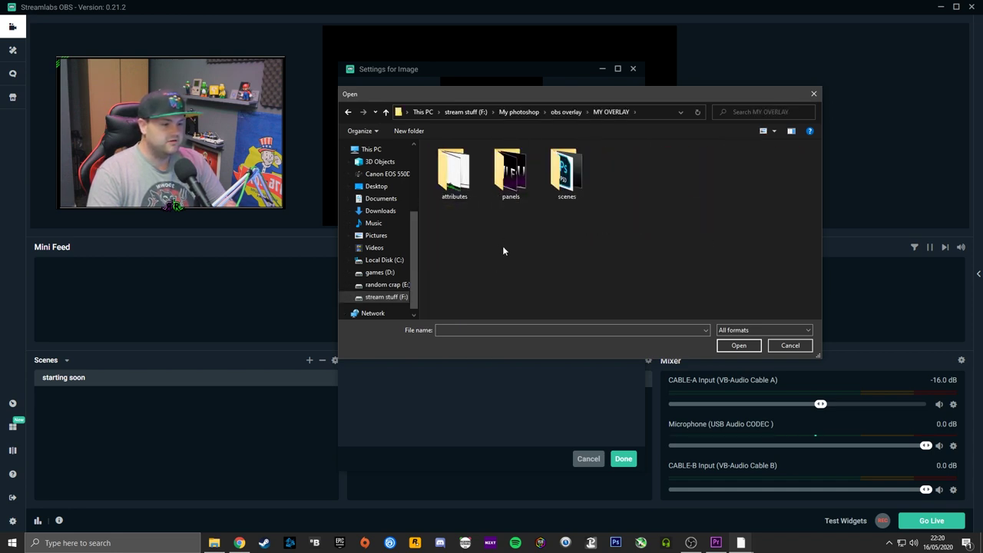
double_click(564, 175)
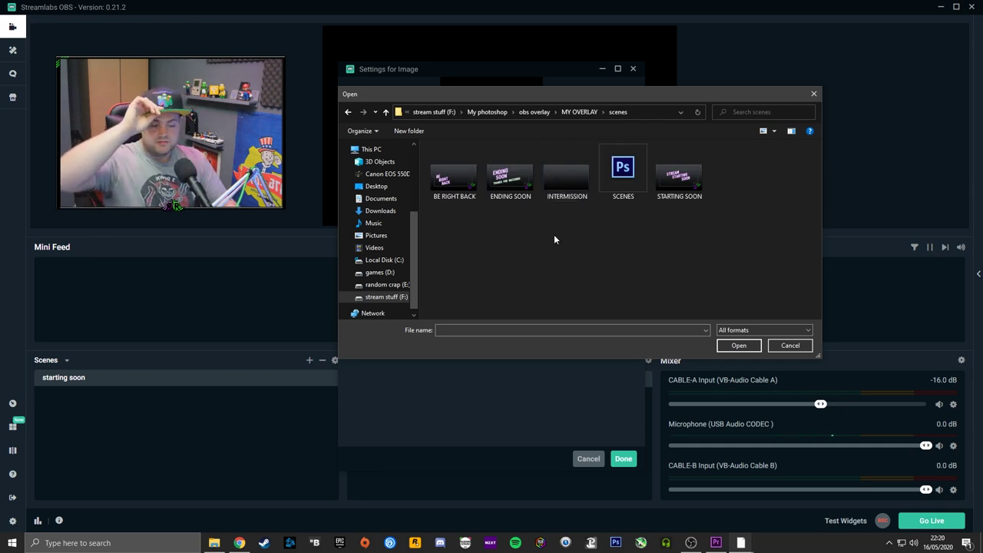
double_click(679, 176)
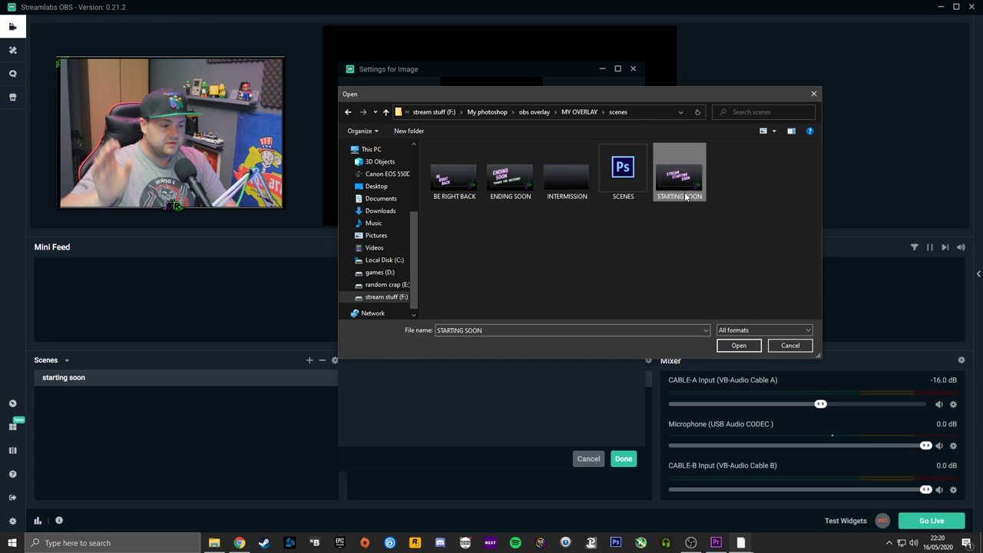
left_click(618, 459)
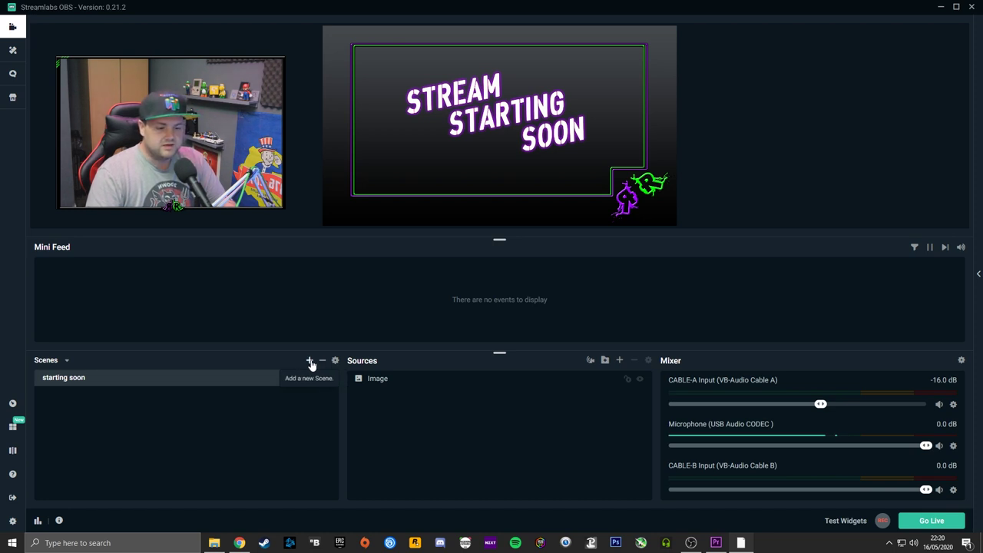
- Create a new scene named 'live'
left_click(310, 361)
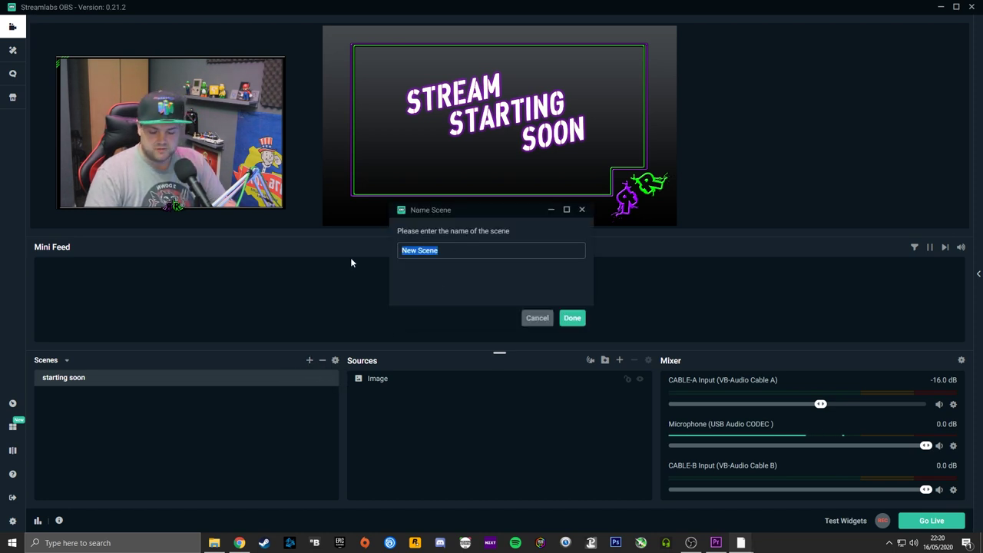
type("live")
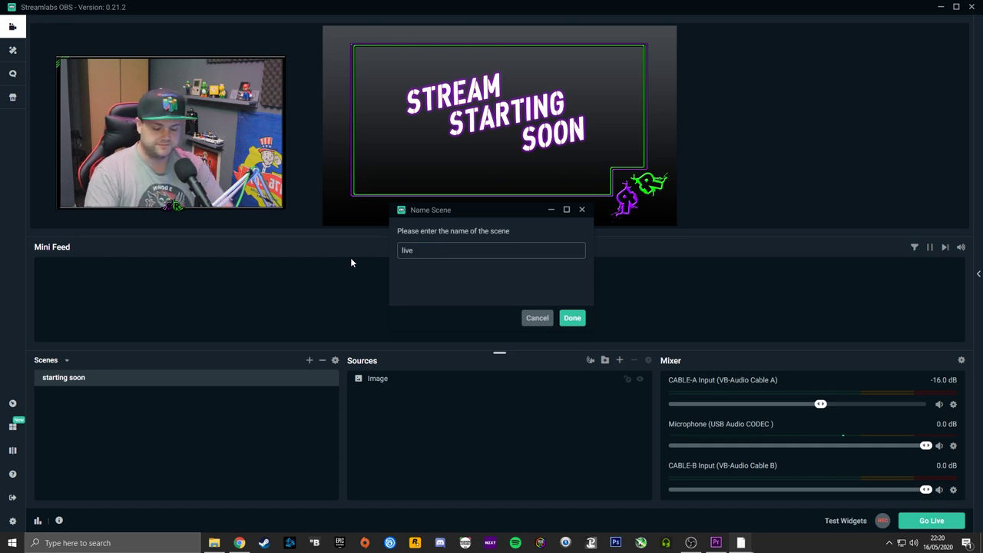
key("Return")
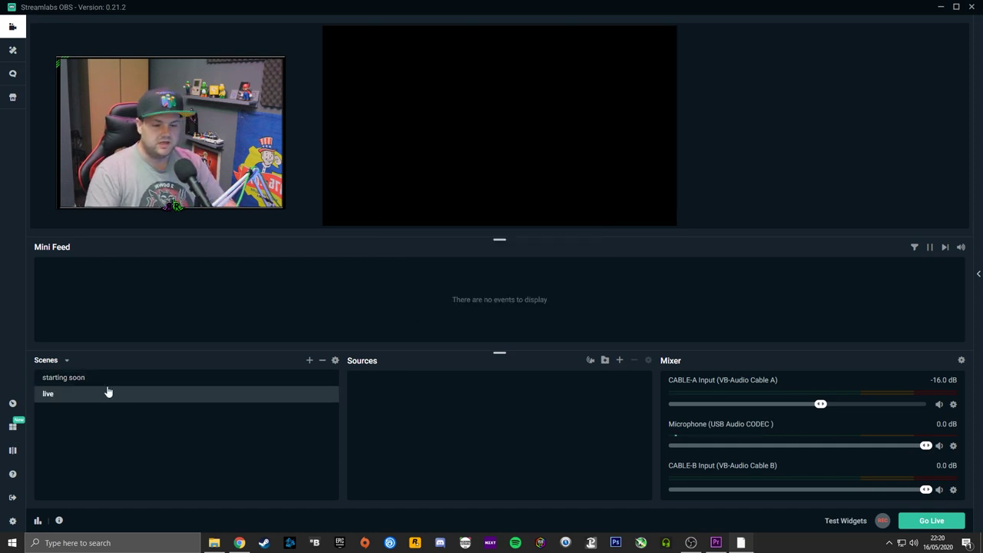
- Switch between the live and starting soon scenes to compare them, then select the Image source
left_click(241, 377)
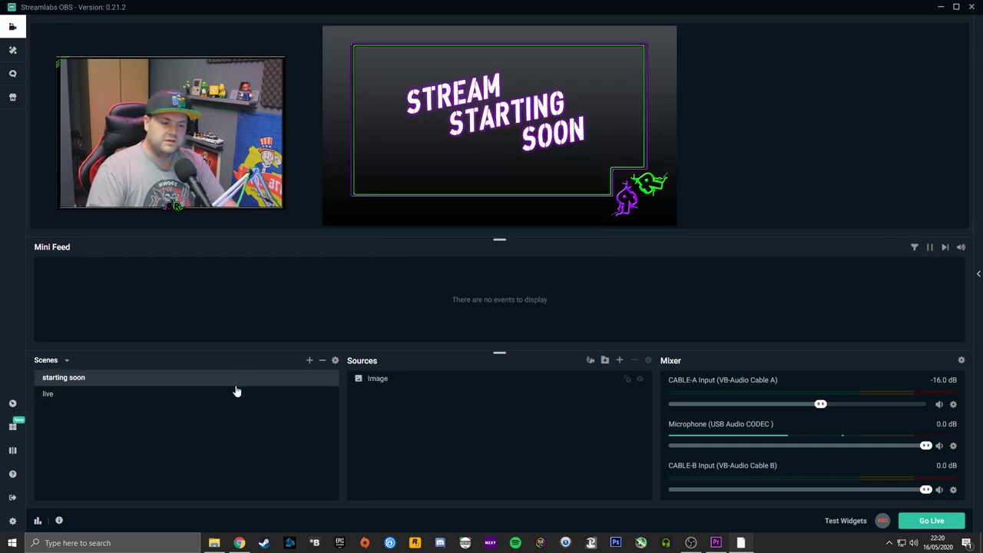
left_click(232, 396)
left_click(228, 379)
left_click(224, 395)
left_click(222, 379)
left_click(219, 392)
left_click(218, 384)
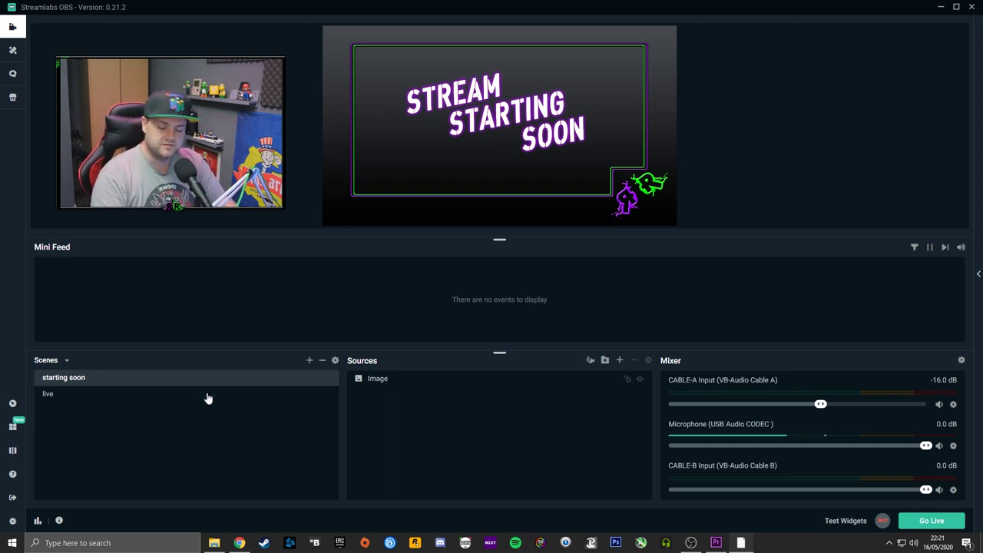
left_click(206, 398)
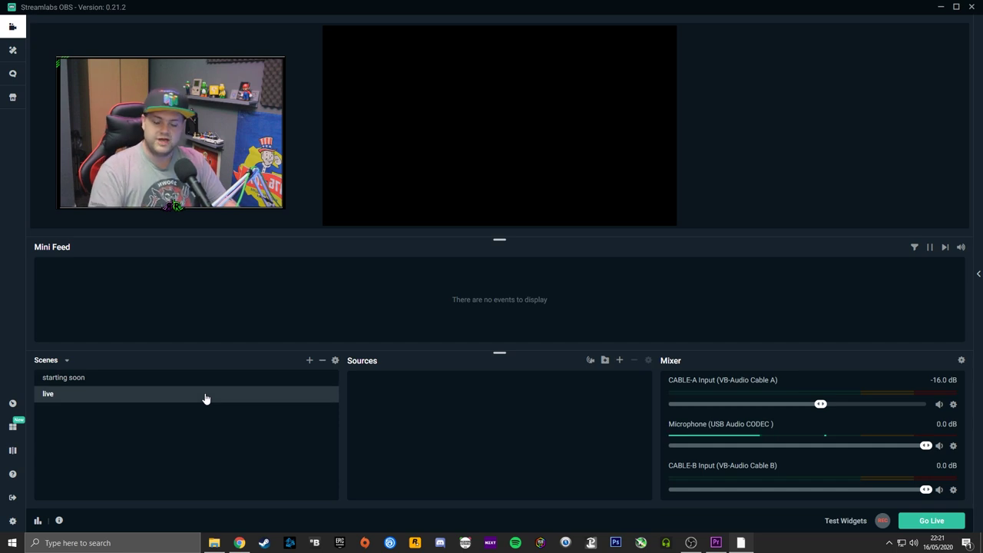
left_click(200, 382)
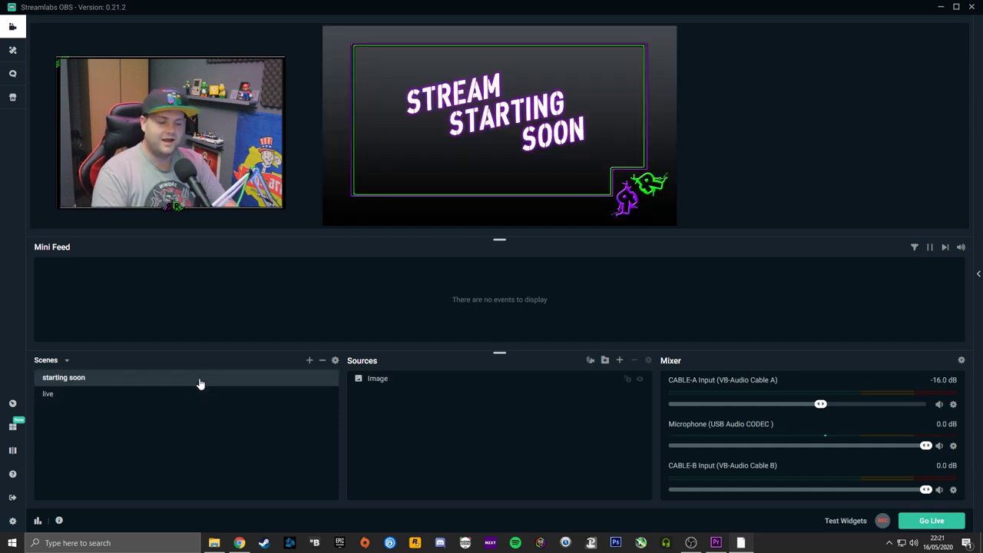
left_click(622, 384)
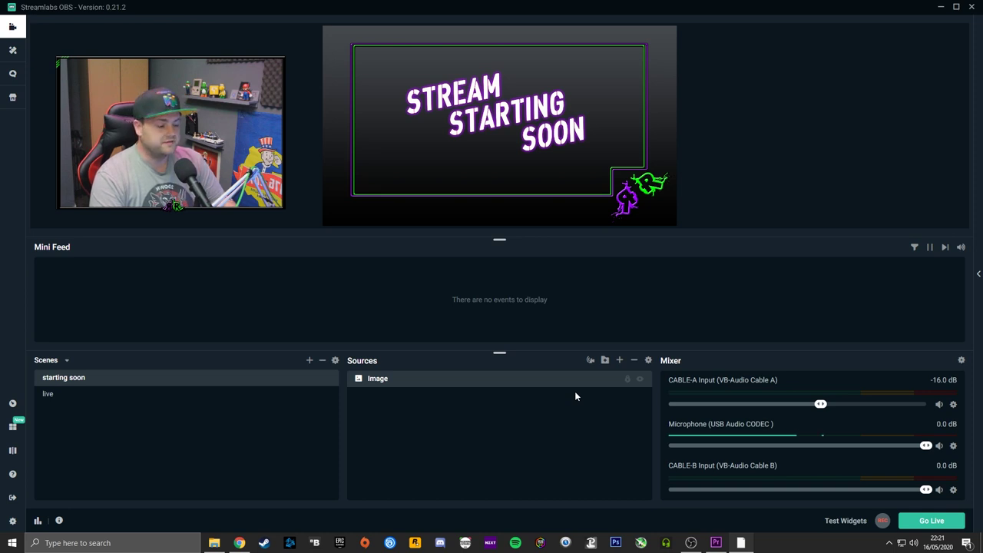
- Add an Alert Box widget source to the starting soon scene with default settings
left_click(619, 360)
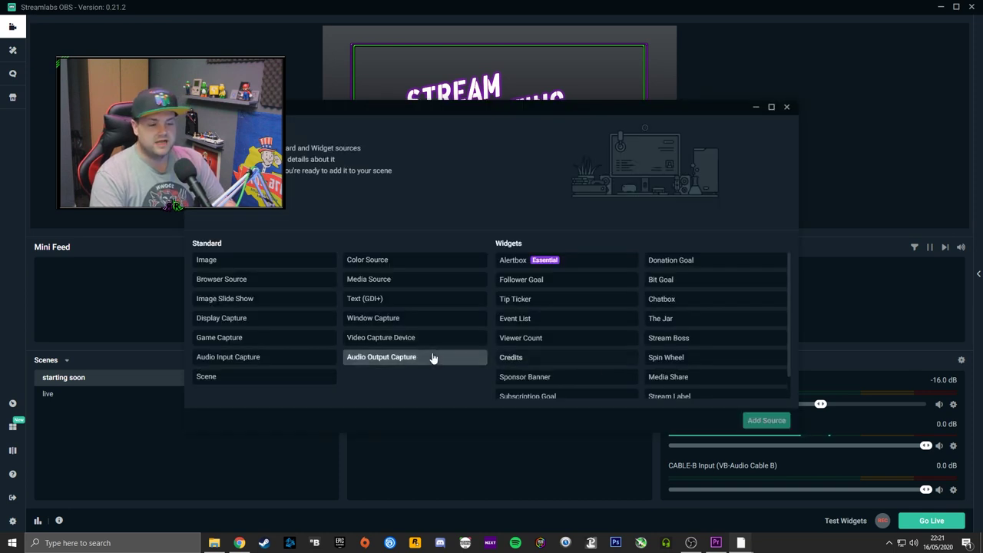
double_click(567, 264)
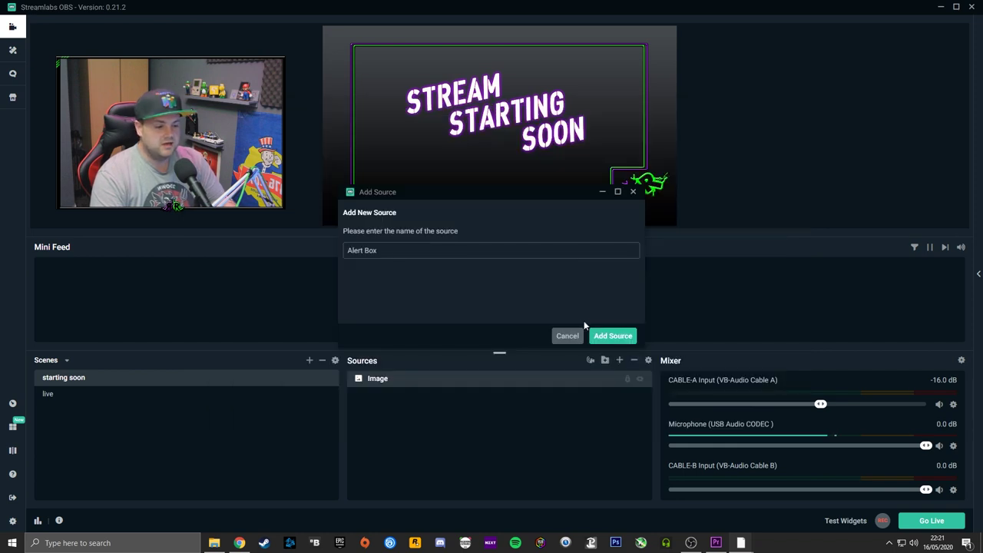
left_click(597, 335)
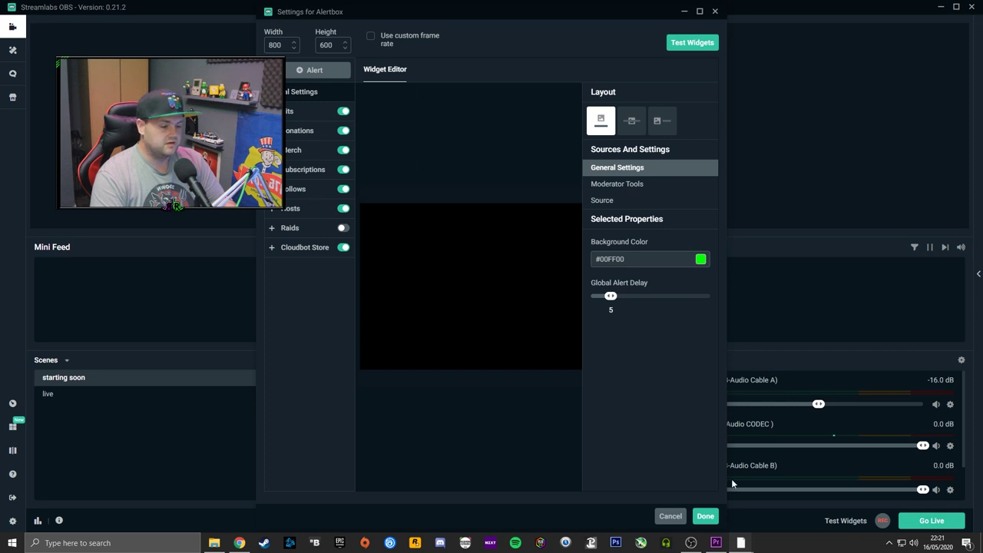
left_click(705, 516)
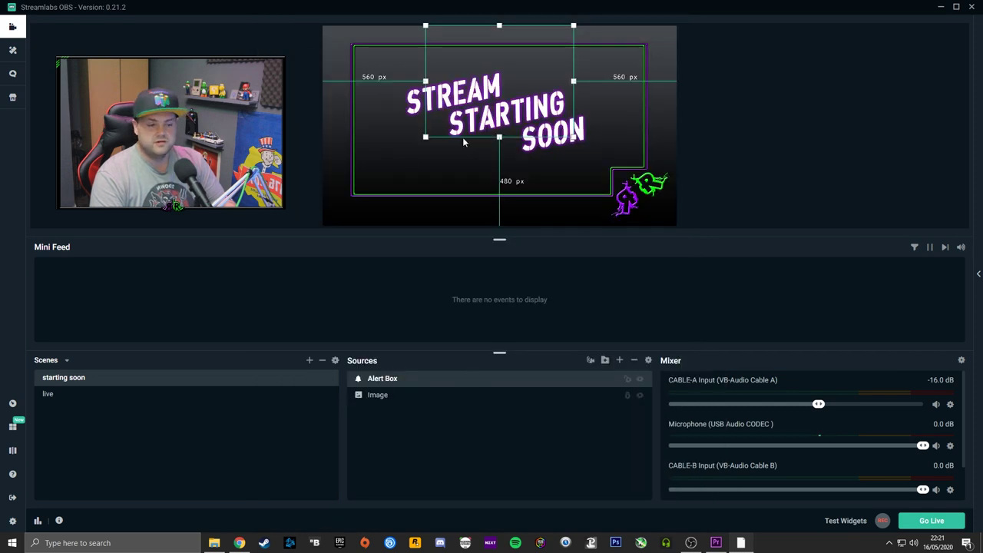
- Lock the Image source and place the Alert Box left of centre over the graphic's lower part
mouse_move(503, 109)
left_mouse_down()
mouse_move(439, 122)
mouse_move(422, 191)
mouse_move(471, 162)
mouse_move(421, 176)
mouse_move(502, 89)
left_mouse_up()
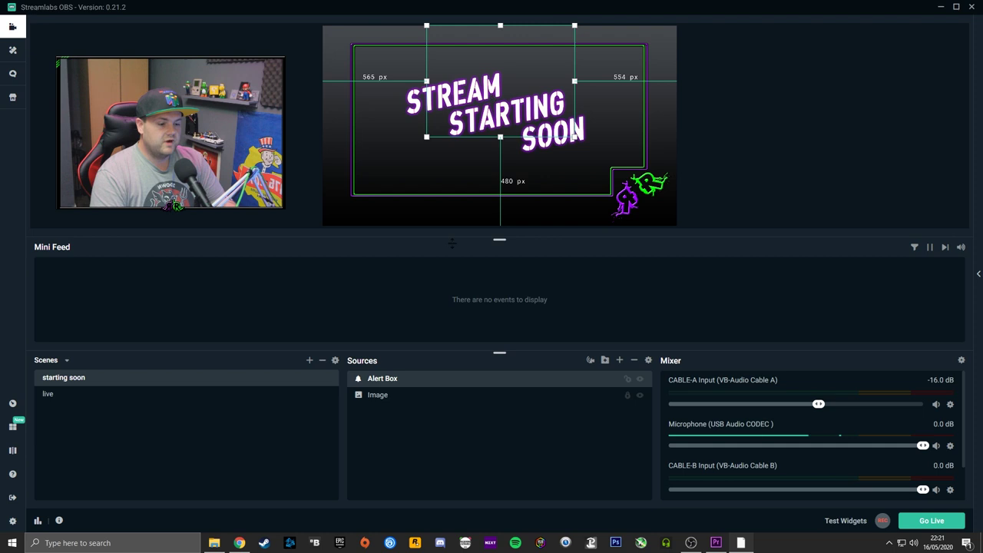
left_click(409, 396)
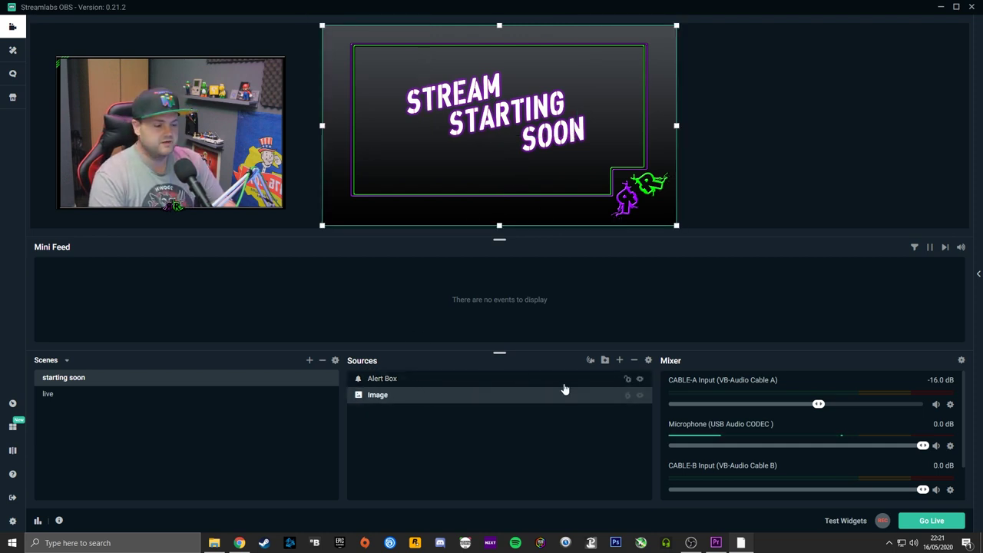
left_click(628, 395)
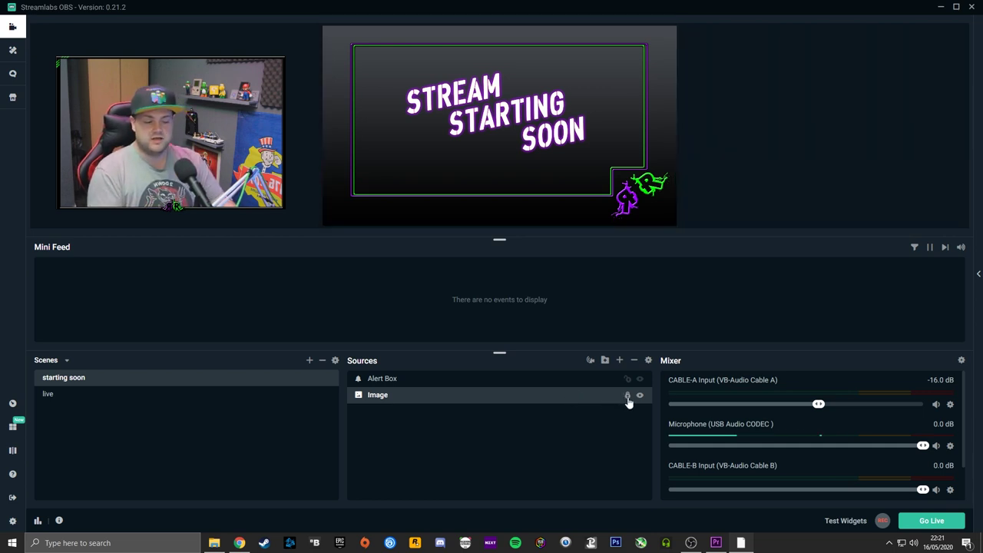
left_click(584, 380)
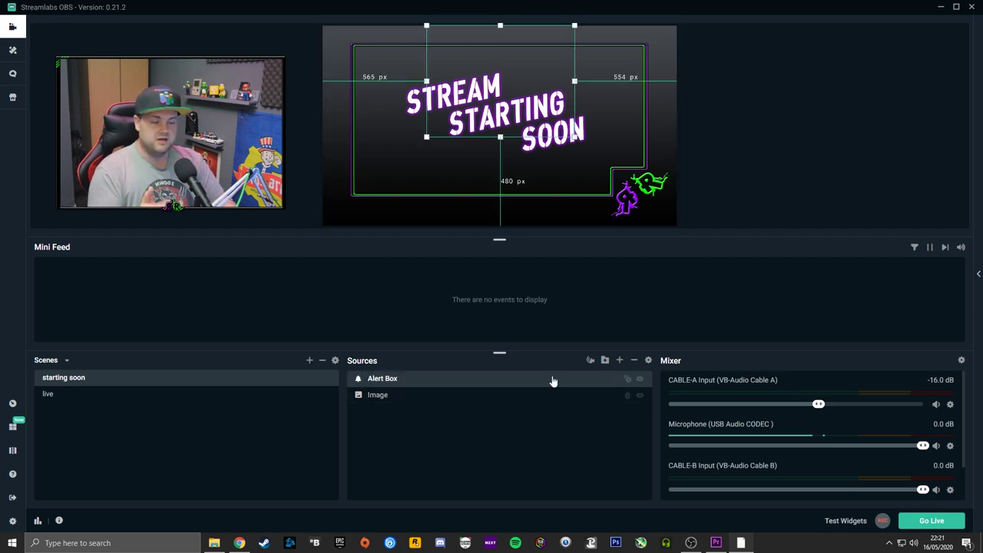
left_click_drag(486, 107, 498, 112)
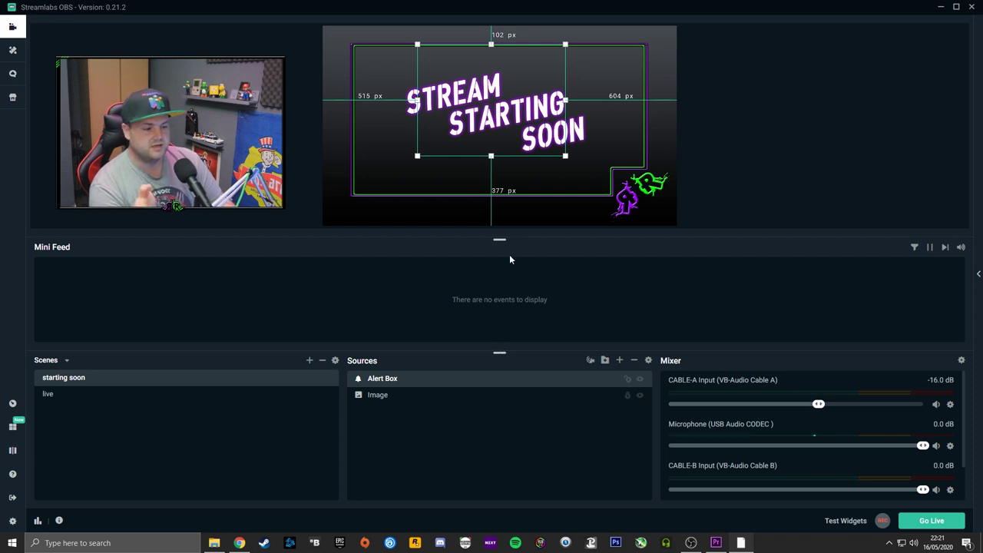
left_click_drag(500, 239, 507, 328)
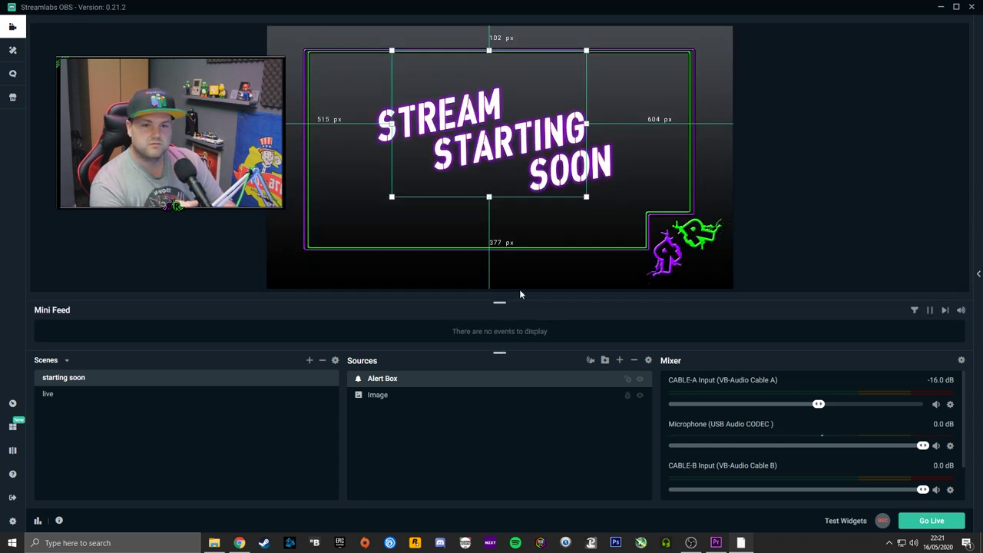
left_click_drag(498, 178, 398, 249)
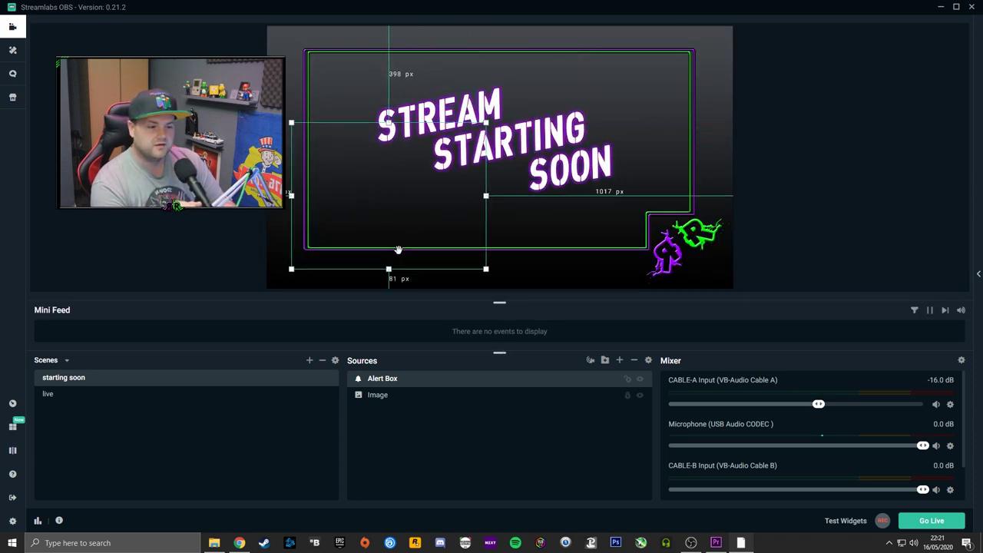
left_click(844, 520)
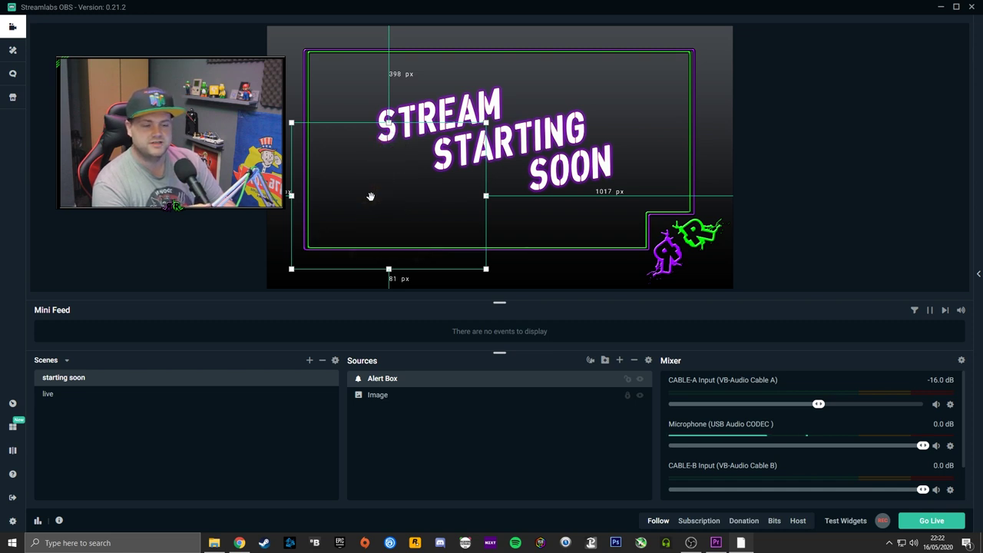
left_click(110, 398)
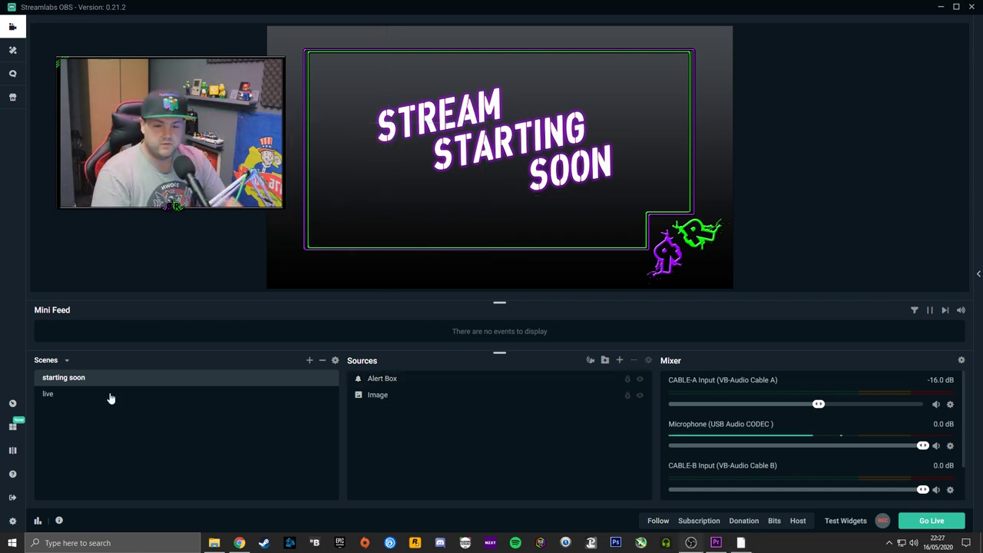
- Add the existing Alert Box widget to the live scene and drag it up and right on the canvas
left_click(110, 398)
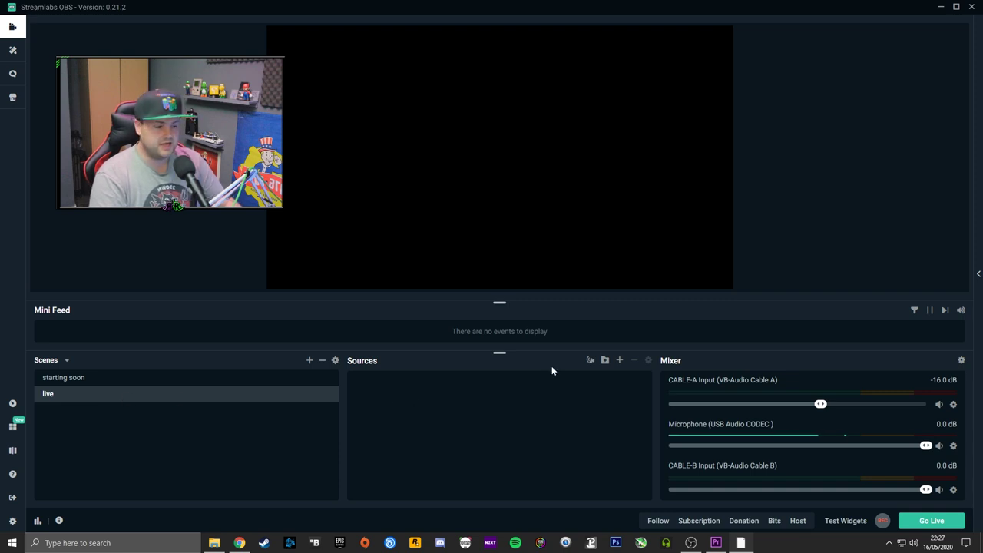
left_click(618, 359)
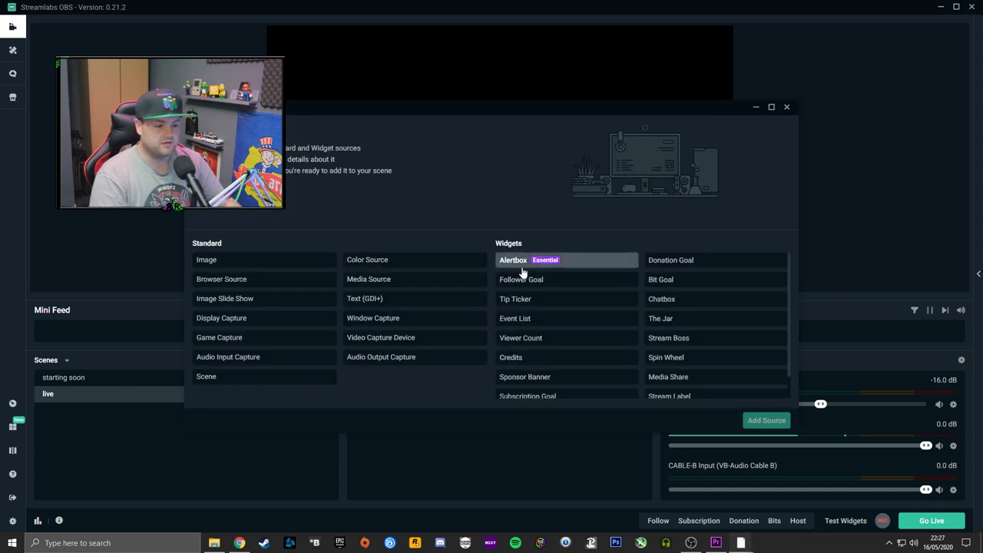
double_click(520, 271)
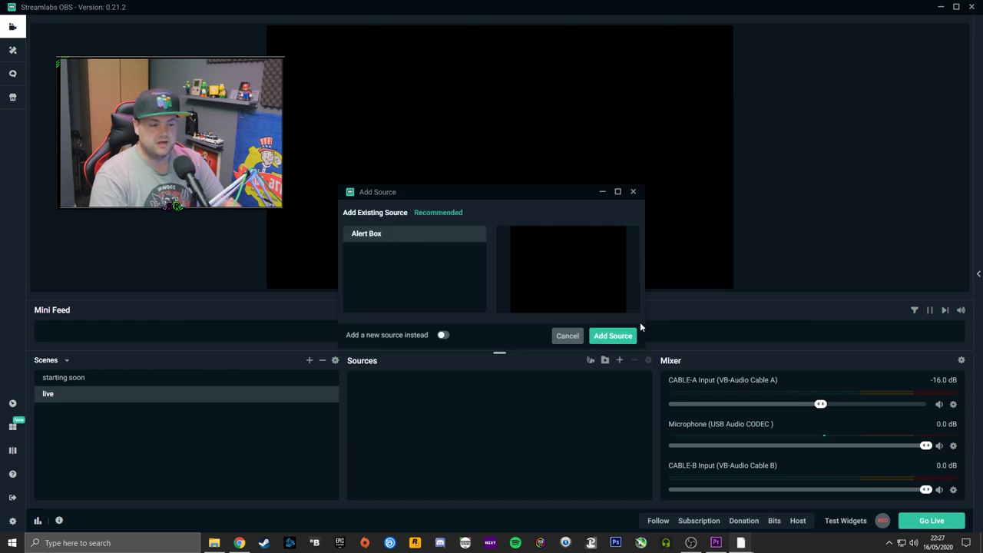
left_click(613, 335)
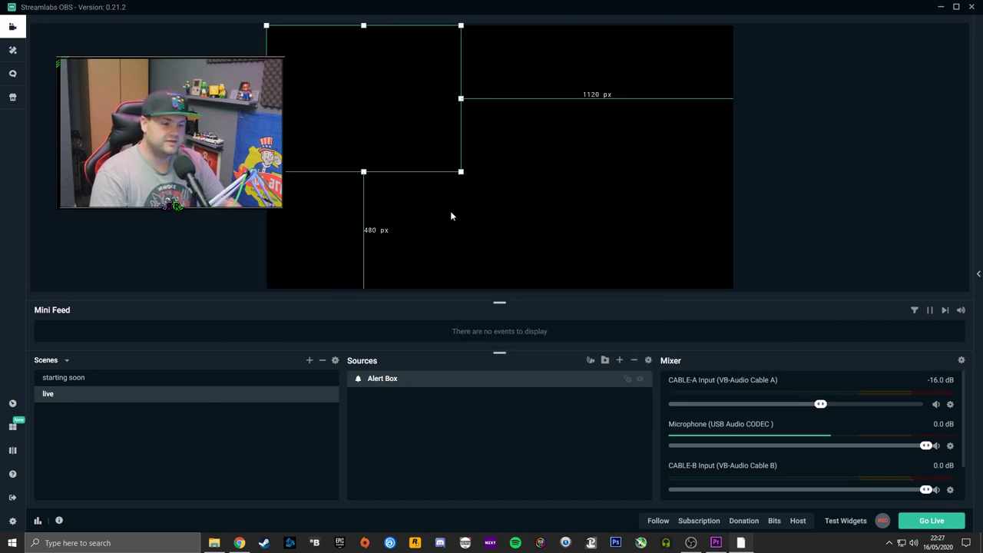
left_click_drag(408, 123, 239, 330)
left_click_drag(379, 162, 550, 88)
left_click(805, 141)
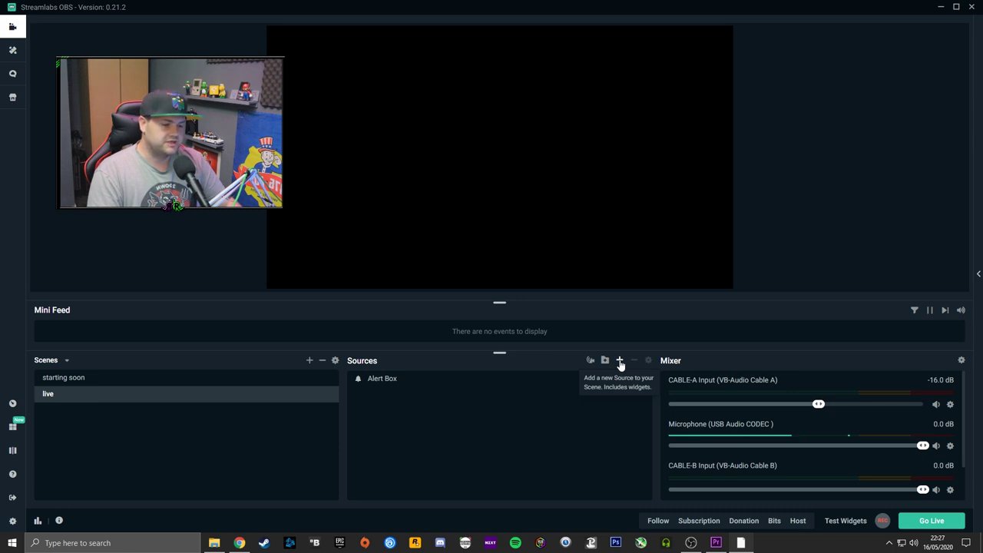
- Add a Video Capture Device source for the webcam to the live scene
left_click(619, 363)
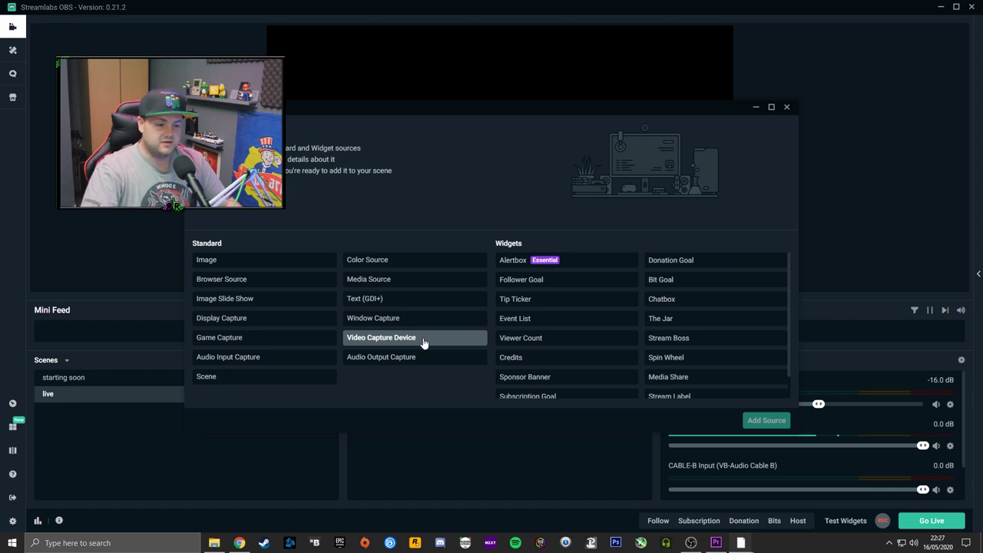
double_click(423, 343)
left_click(613, 335)
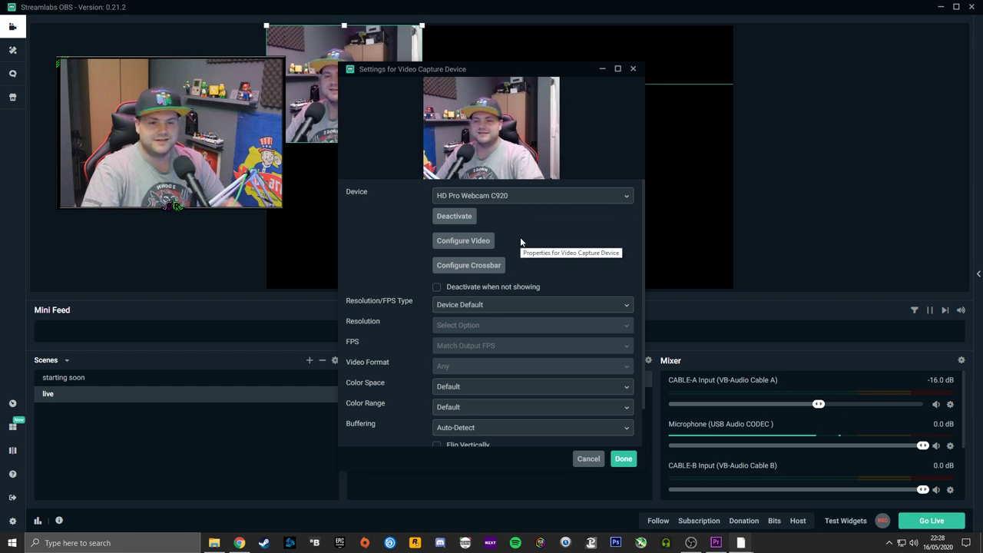
left_click(622, 458)
double_click(473, 387)
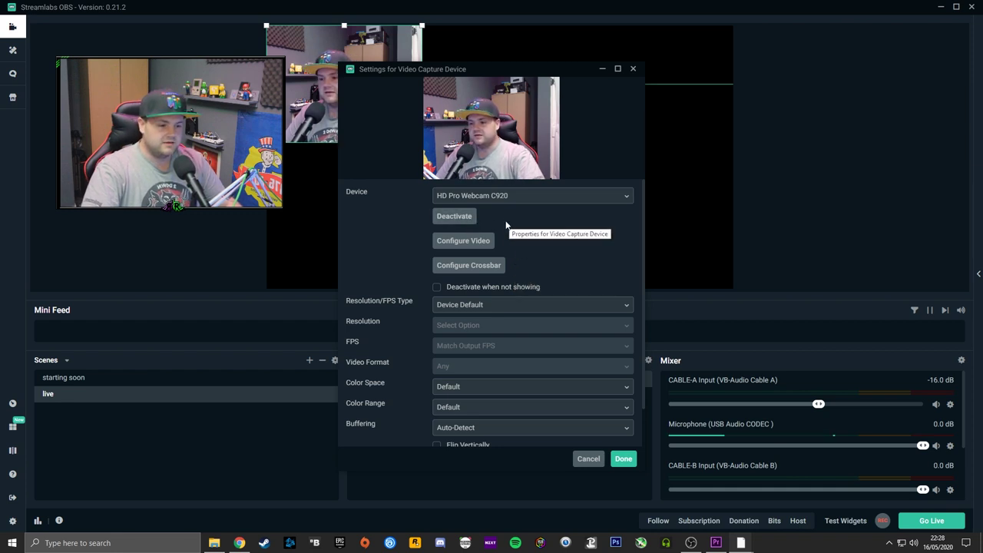
- Set the webcam to custom 1920x1080 resolution, Match Output FPS and MJPEG video format
left_click(521, 305)
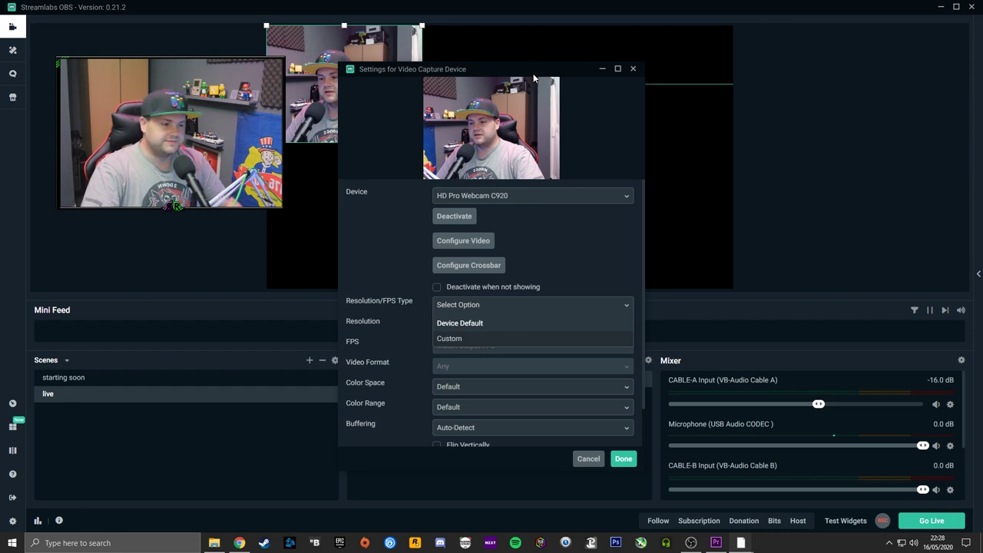
left_click(449, 337)
left_click(530, 314)
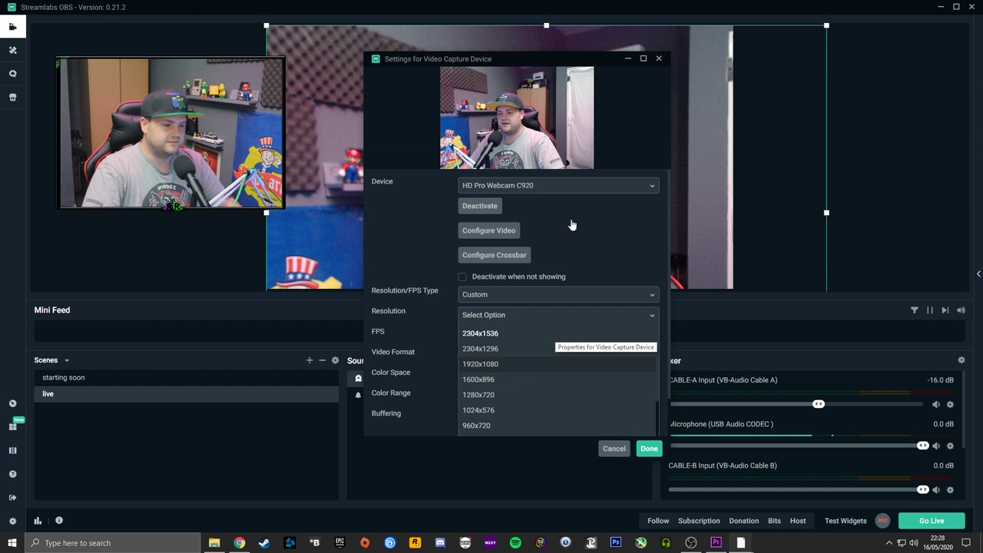
key("Return")
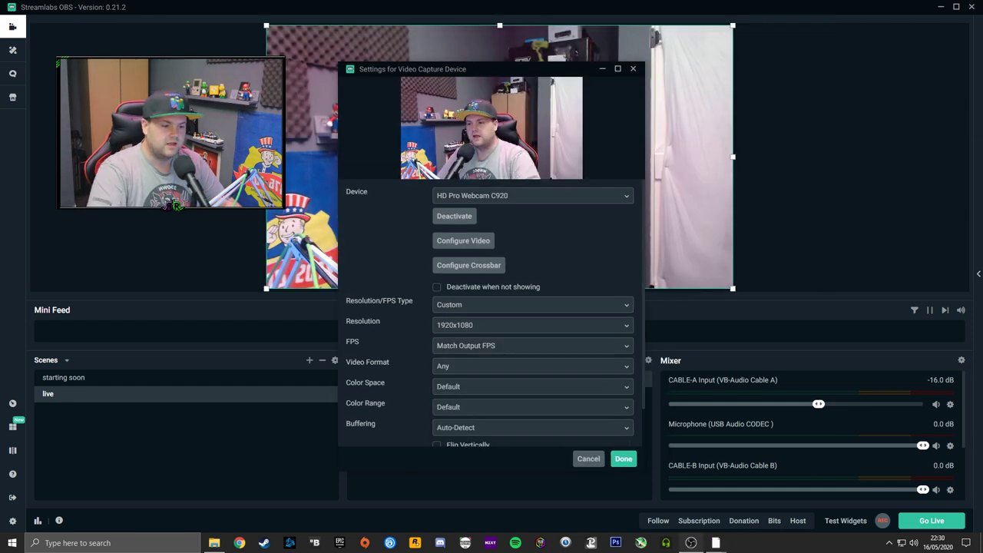
left_click(493, 354)
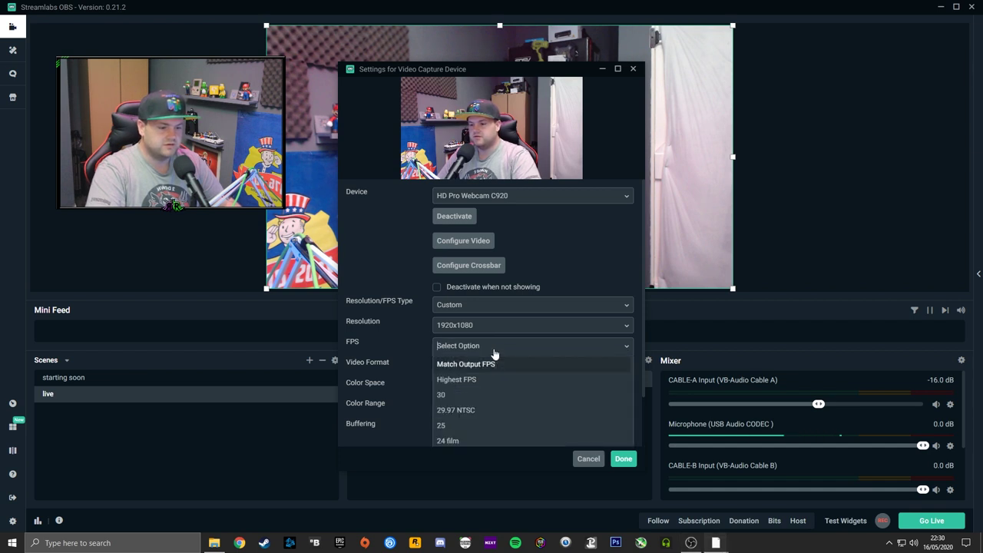
key("Return")
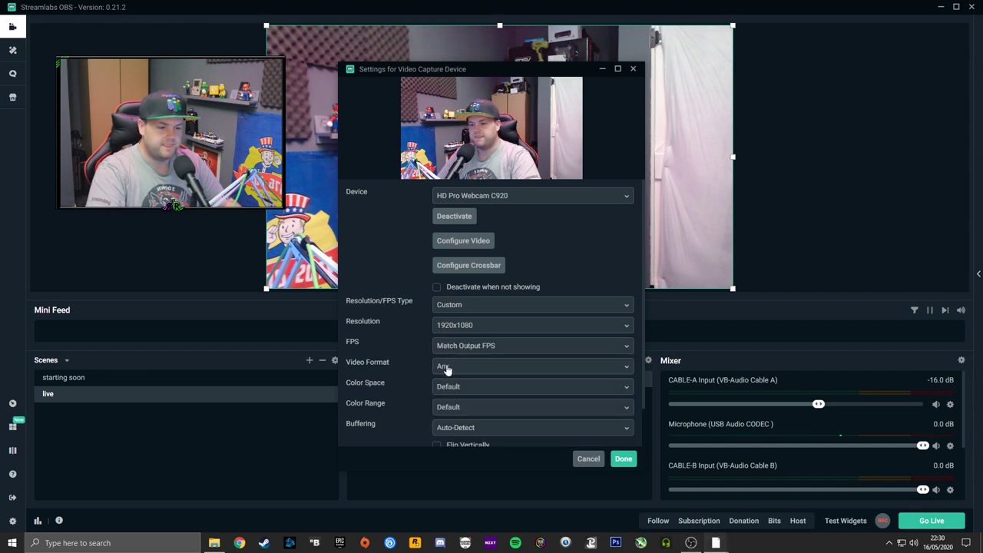
left_click(446, 368)
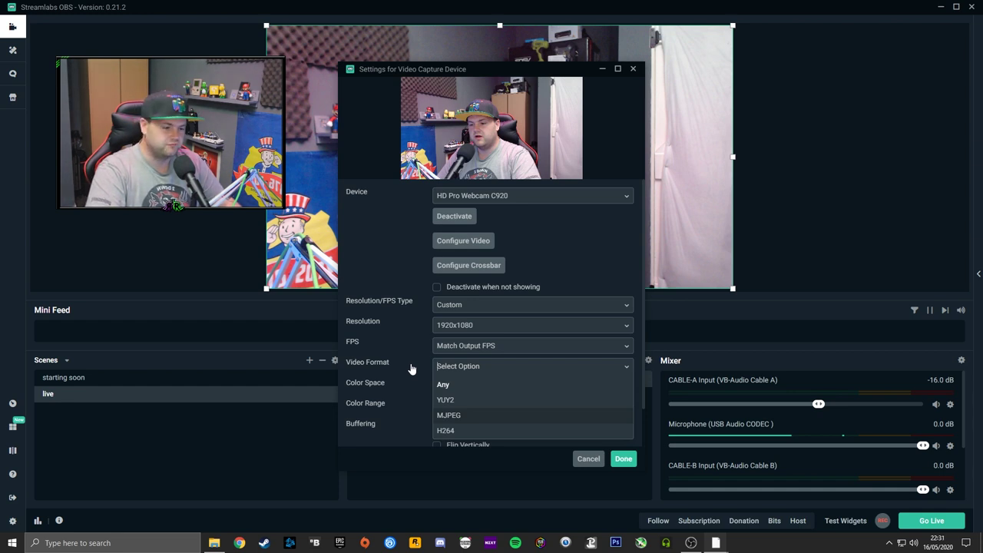
key("Down")
key("Down")
key("Return")
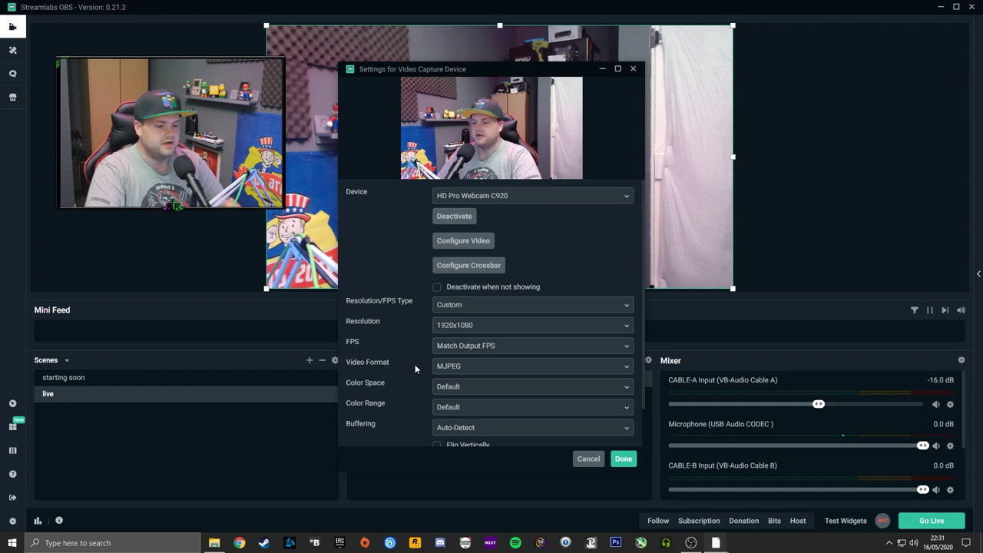
- Set the webcam colour space to 709 and colour range to Full, then apply
scroll(413, 363, "down", 1)
left_click(453, 347)
left_click(445, 346)
left_click(444, 347)
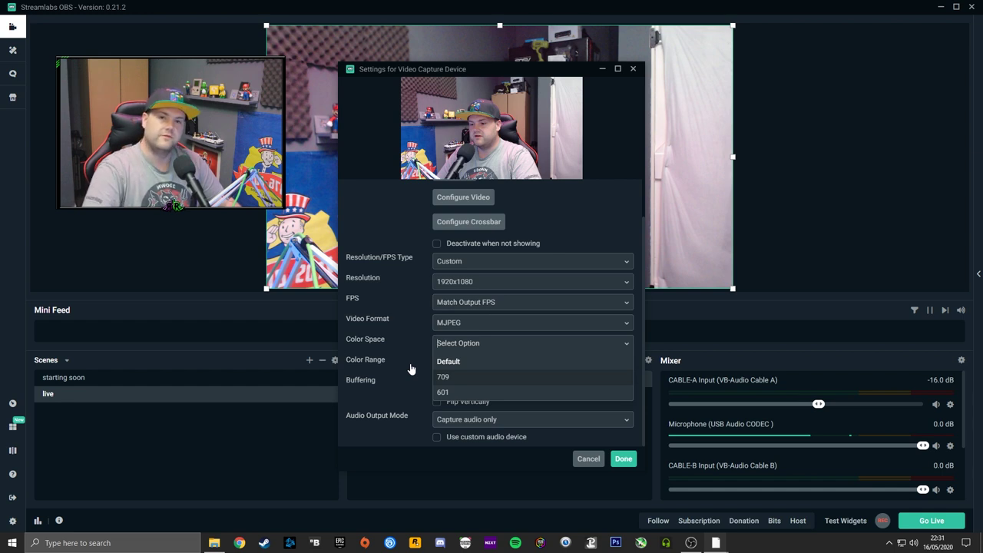
key("Return")
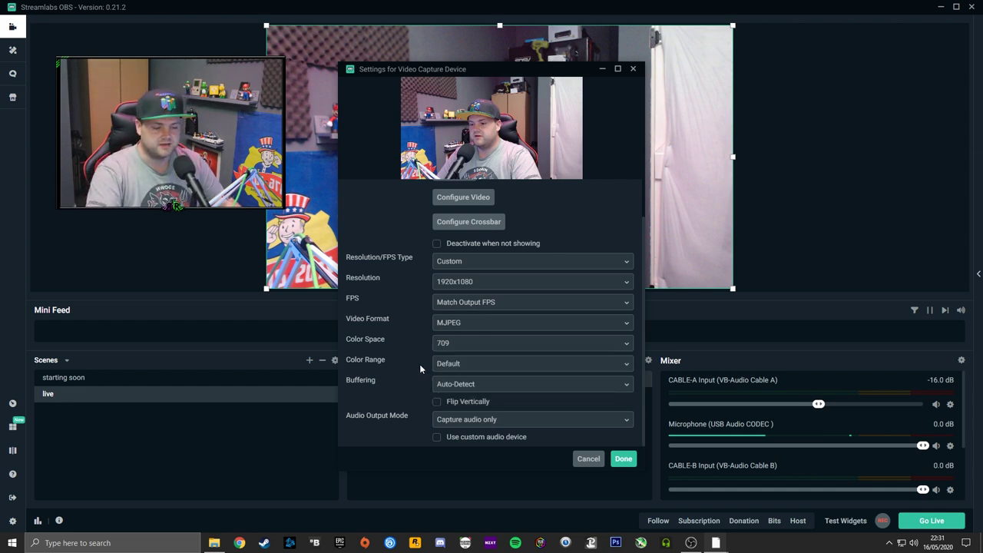
left_click(443, 364)
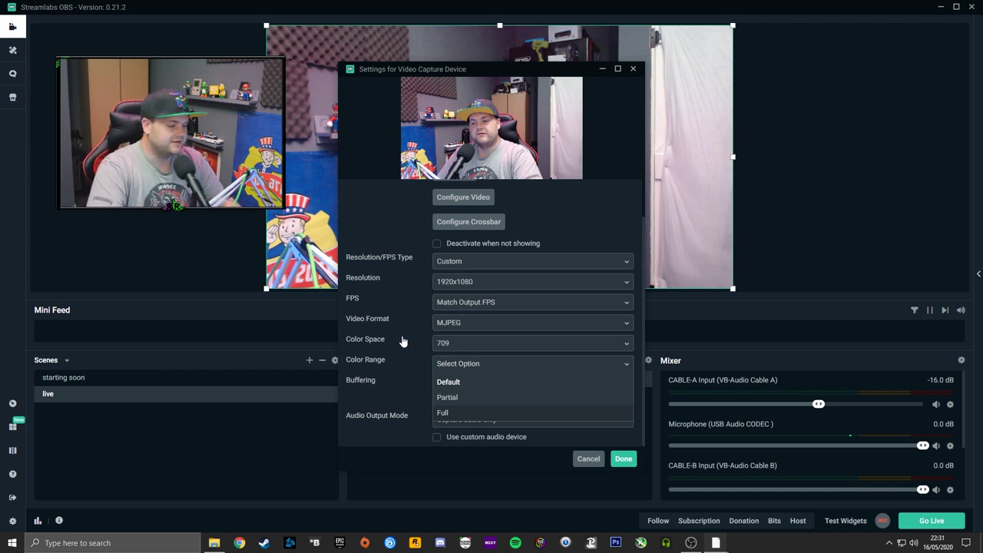
key("Down")
key("Down")
key("Return")
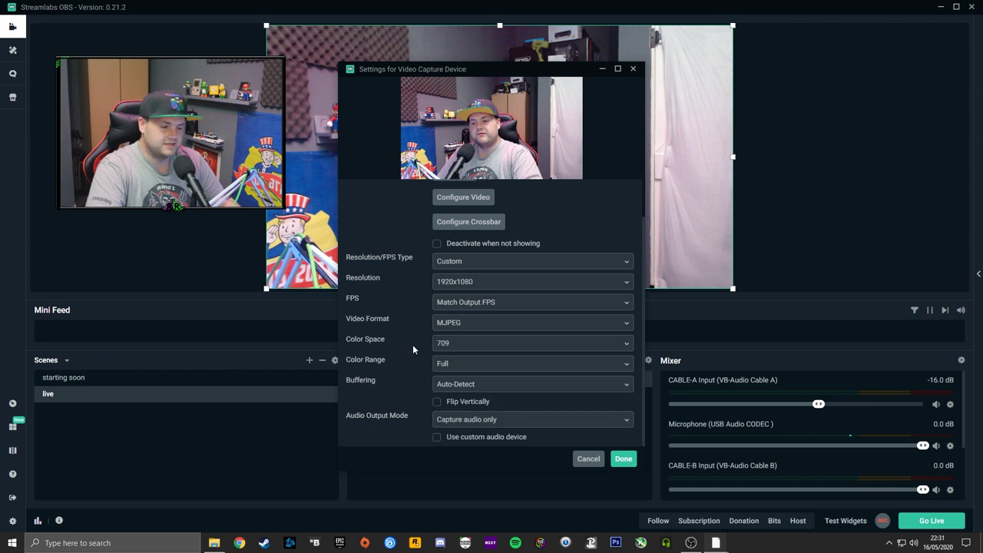
left_click(623, 458)
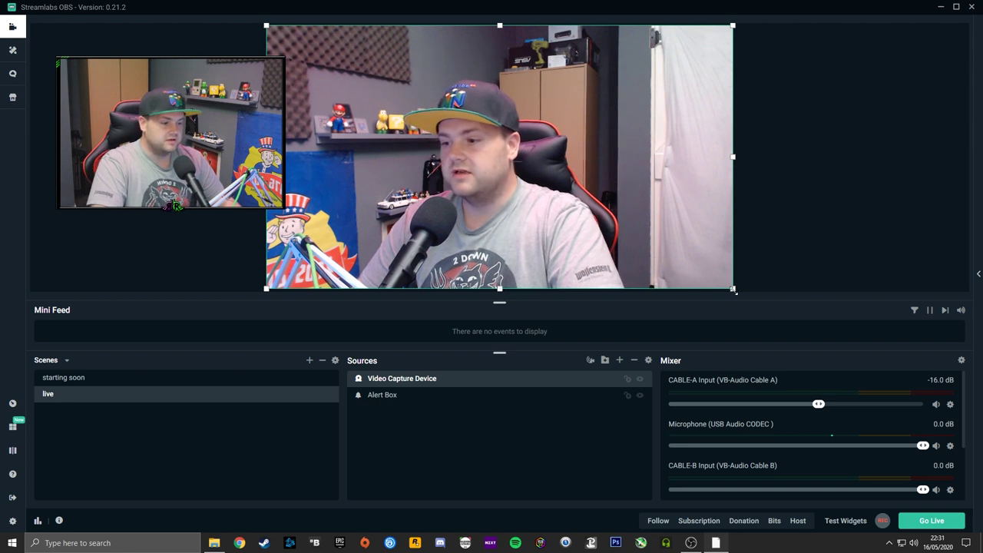
- Resize the webcam feed to a small box and settle it in the canvas's lower-right corner
left_click_drag(733, 289, 414, 109)
left_click_drag(361, 77, 419, 150)
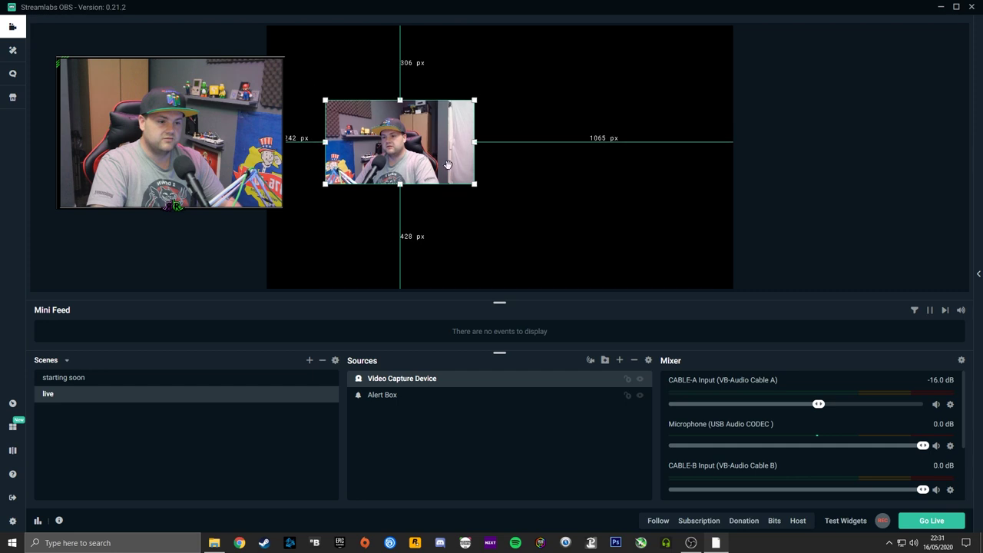
left_click_drag(474, 184, 674, 241)
left_click(750, 235)
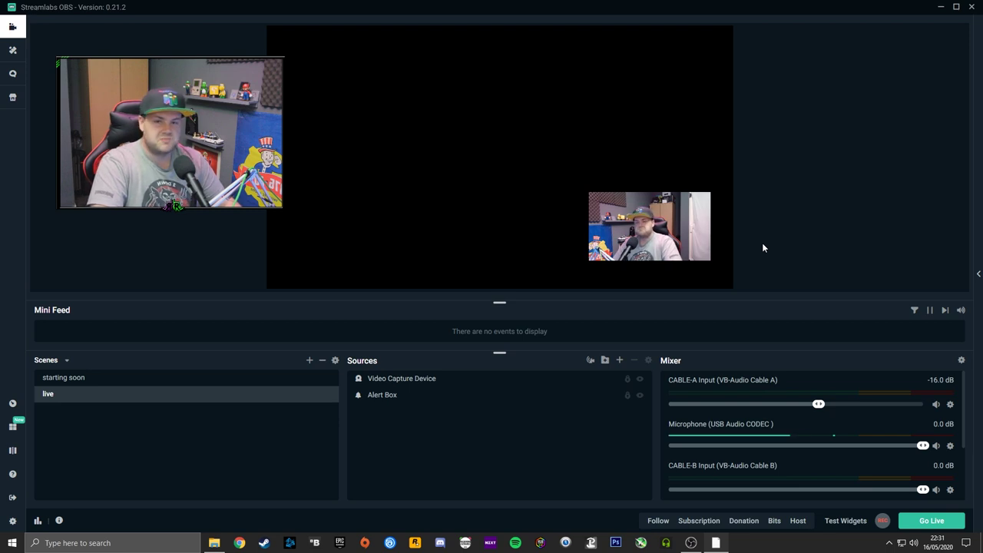
left_click(619, 361)
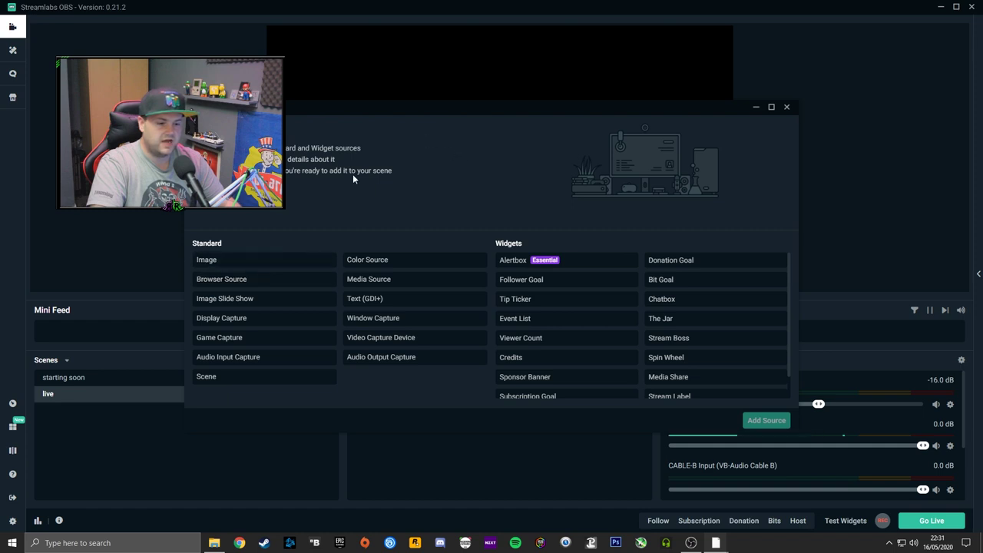
- Add a new Image source using the camwindow dslr graphic from MY OVERLAY\attributes
double_click(230, 260)
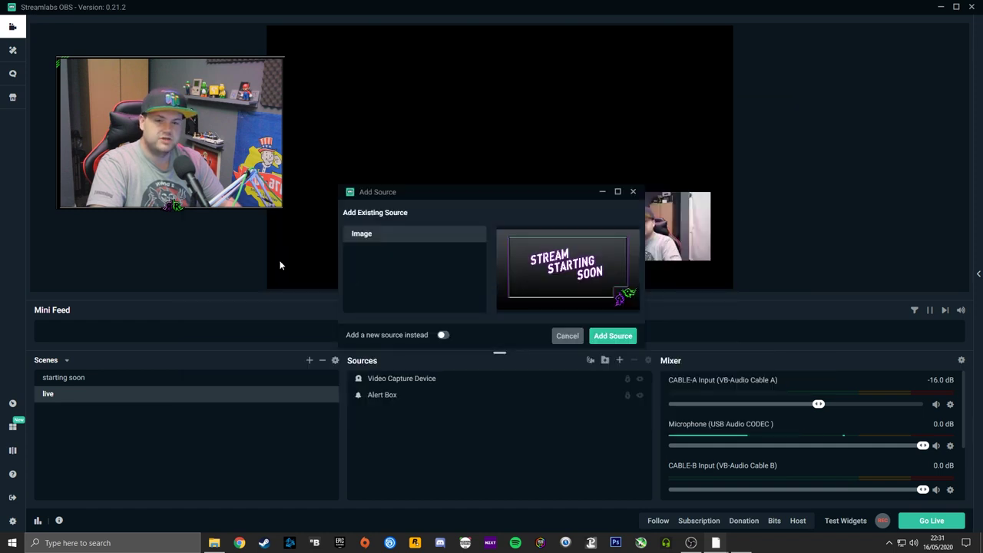
left_click(442, 335)
left_click(614, 338)
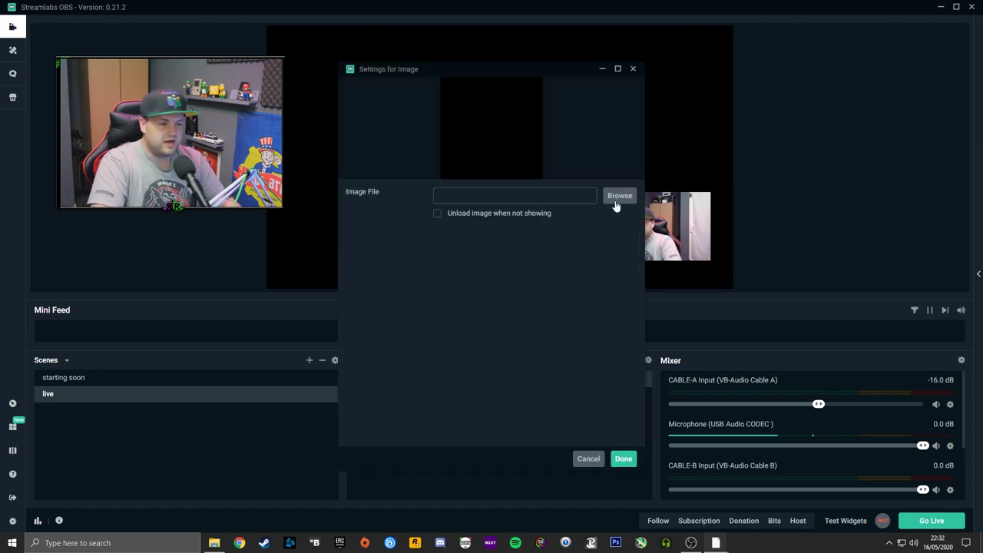
left_click(619, 196)
left_click(576, 115)
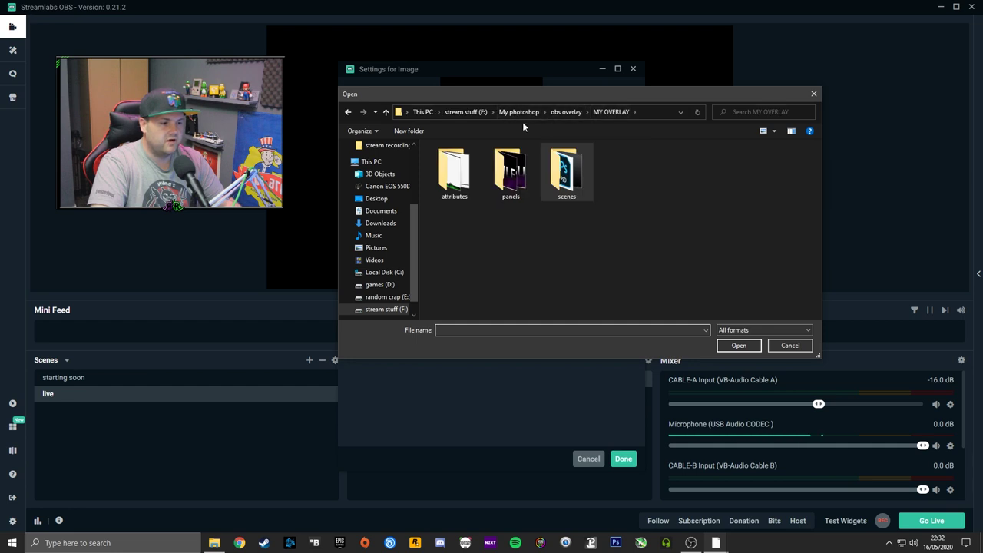
double_click(454, 173)
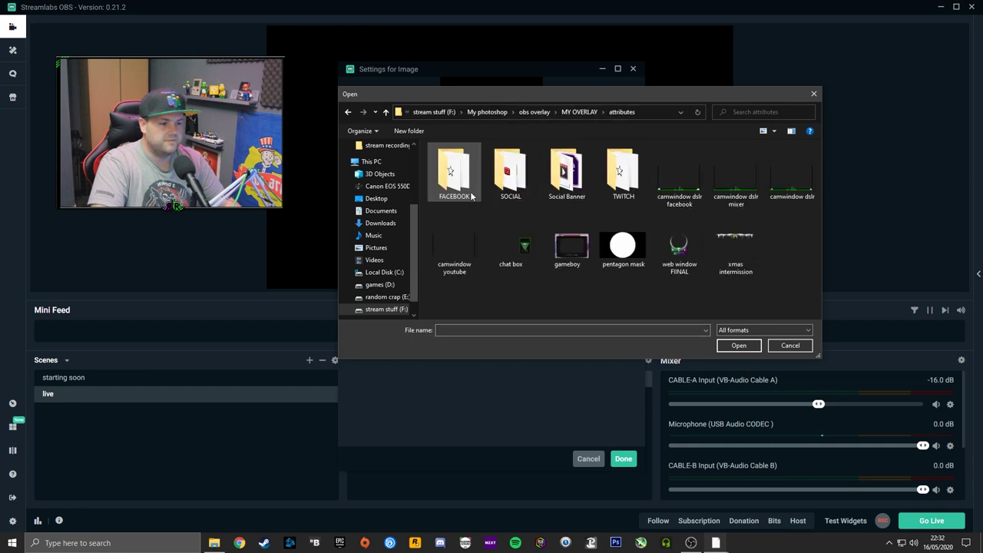
double_click(788, 185)
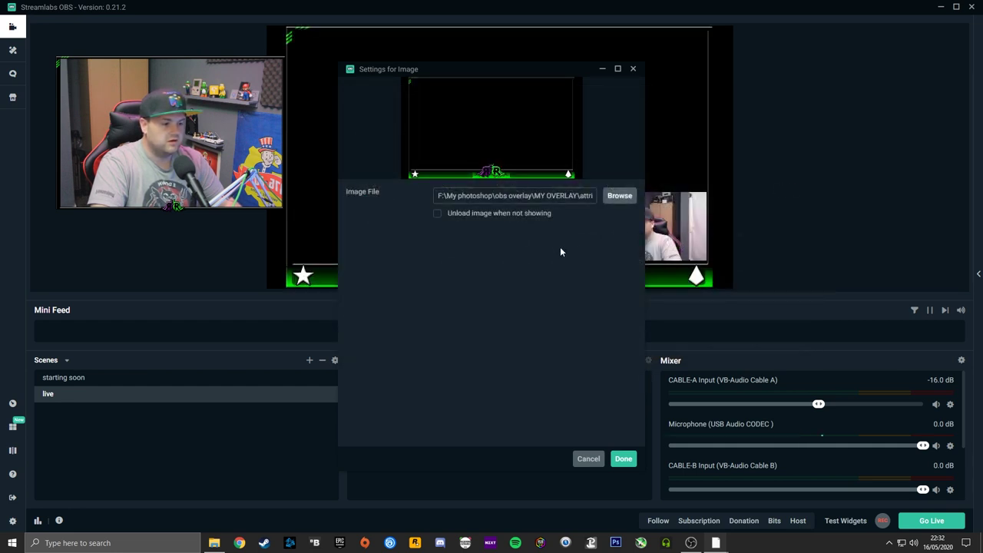
left_click(623, 458)
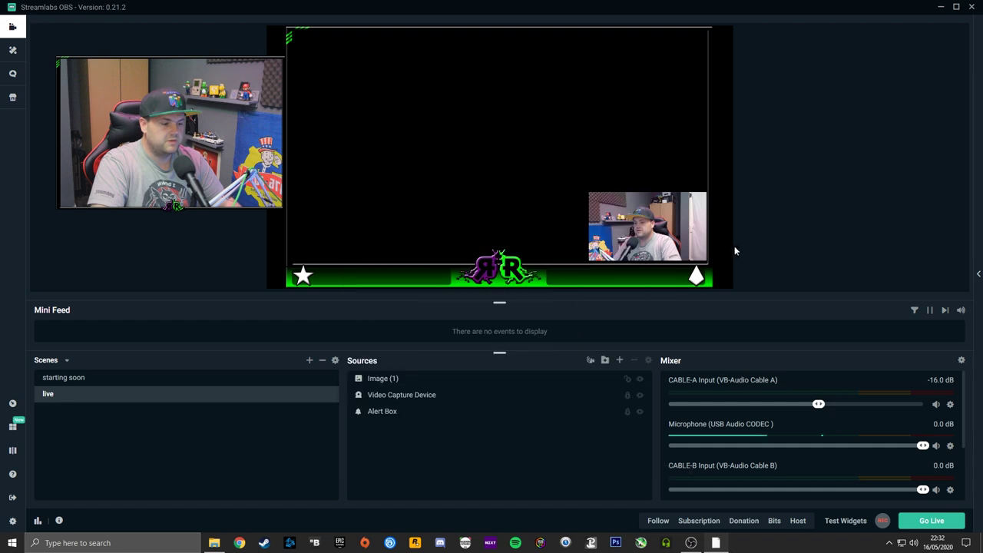
- Shrink the camwindow overlay and nudge it so it frames the lower-right webcam
left_click(425, 381)
left_click_drag(732, 288, 417, 110)
left_click_drag(372, 78, 683, 241)
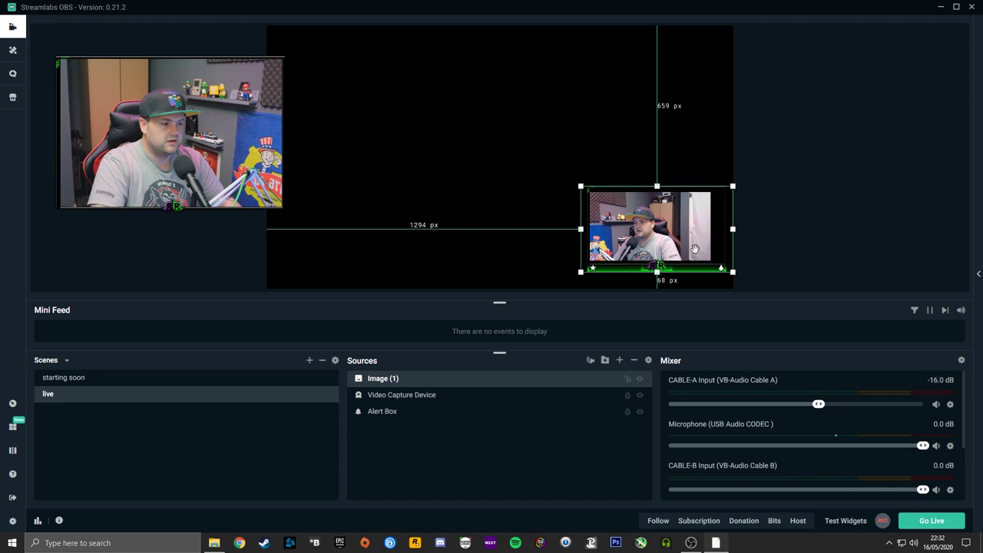
left_click_drag(732, 272, 717, 263)
key("Down")
key("Down")
key("Down")
key("Down")
key("Down")
key("Down")
key("Down")
key("Down")
key("Down")
key("Down")
key("Down")
key("Down")
key("Down")
key("Down")
key("Down")
key("Right")
key("Right")
key("Right")
key("Right")
key("Right")
key("Right")
key("Right")
key("Right")
key("Right")
key("Right")
left_click(781, 226)
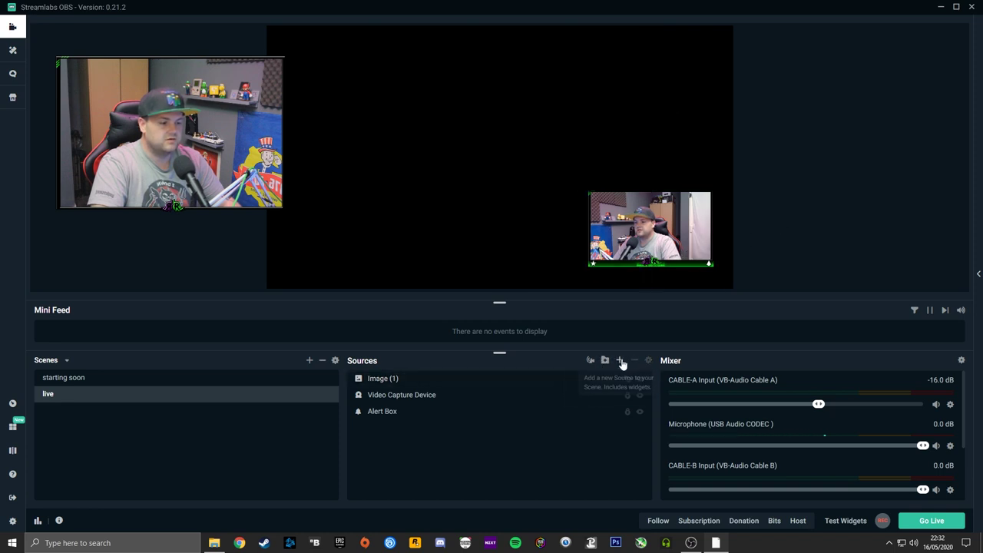
- Add a white Color Source stretched over the whole canvas, layered beneath the other sources
left_click(620, 359)
double_click(362, 262)
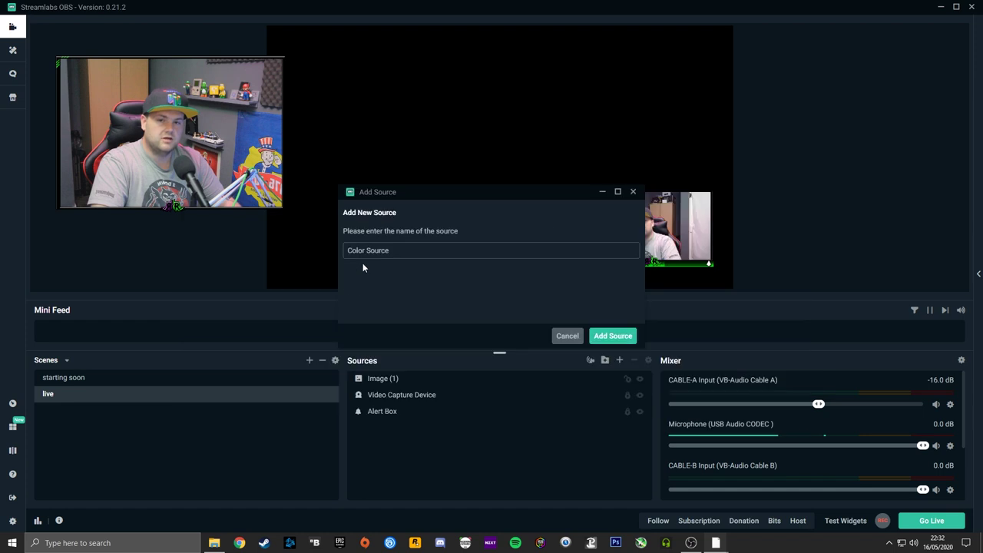
key("Return")
left_click(622, 463)
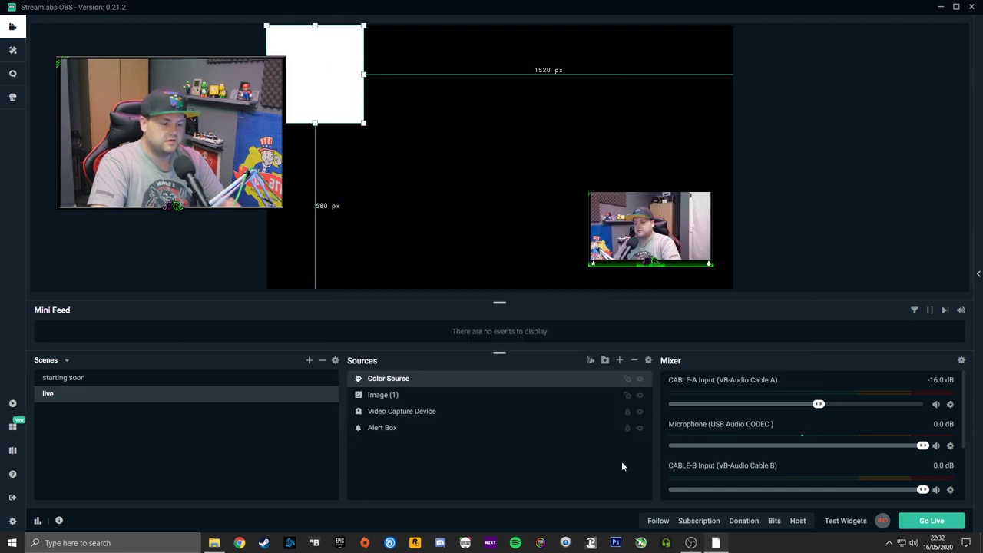
left_click_drag(367, 126, 760, 273)
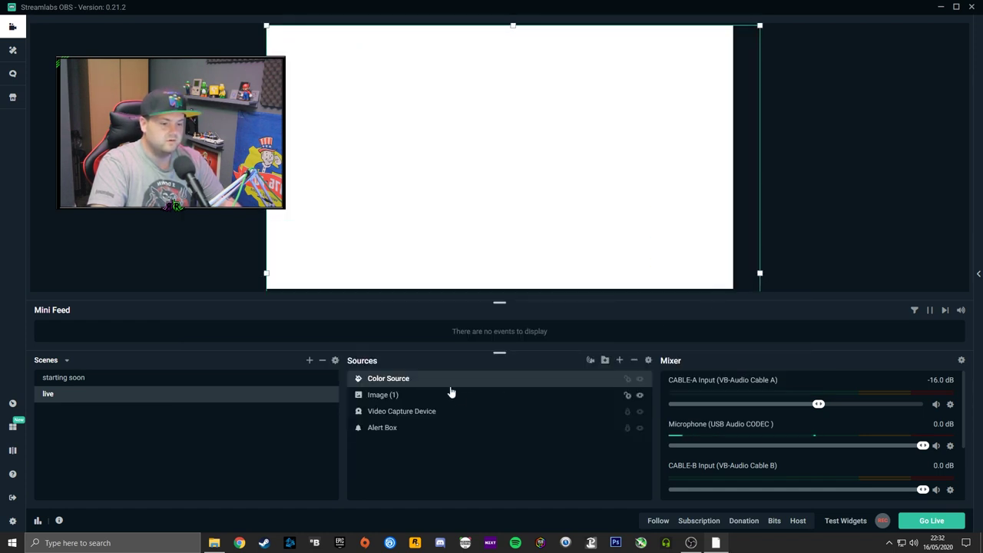
left_click_drag(447, 439, 448, 441)
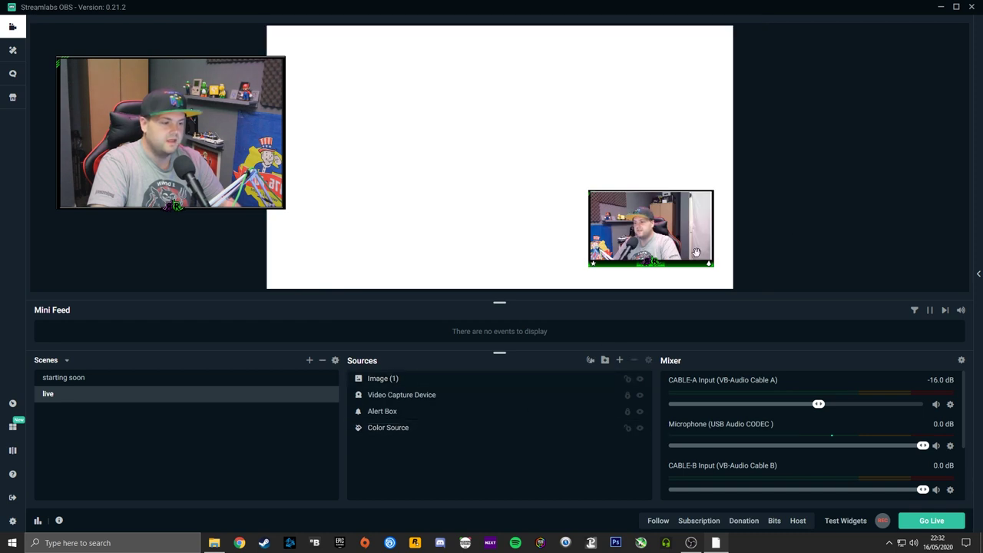
- Nudge the framed webcam slightly, then delete the Color Source from the live scene
left_click(694, 265)
left_click_drag(694, 264, 705, 265)
left_click(791, 232)
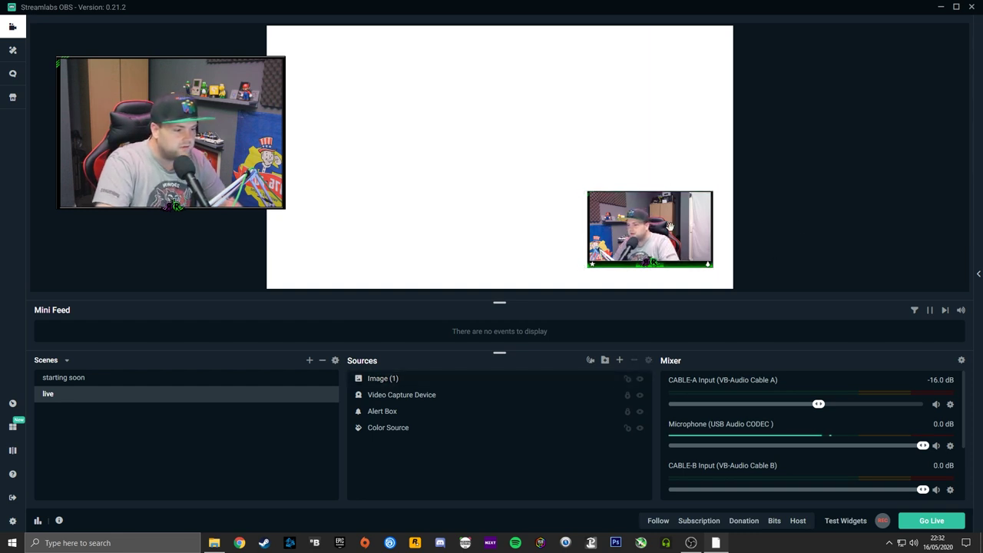
left_click(389, 434)
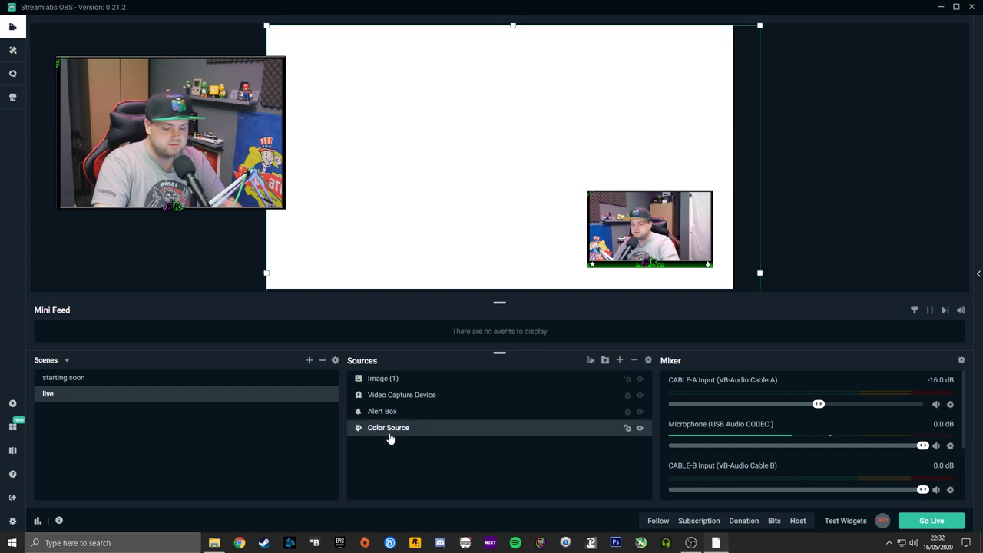
key("Delete")
key("Return")
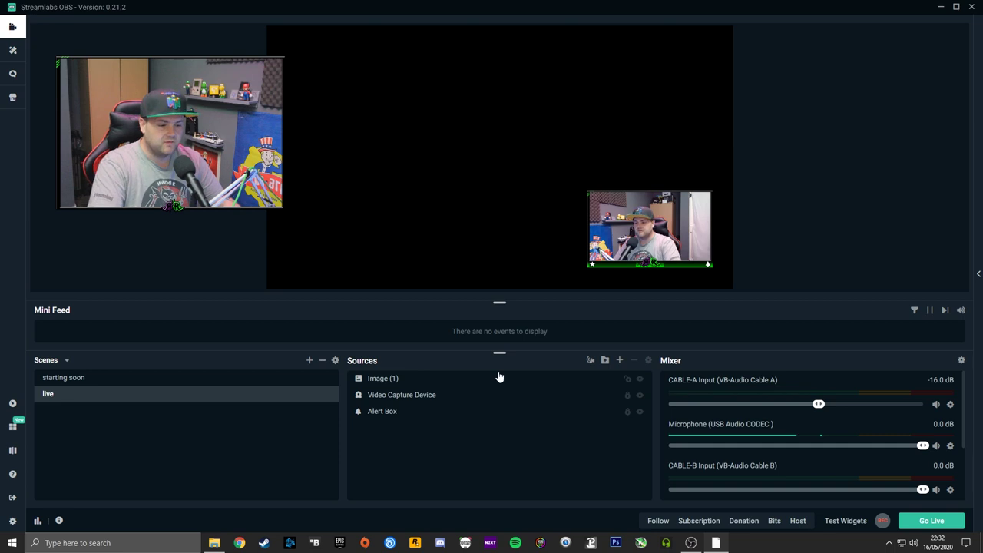
double_click(431, 395)
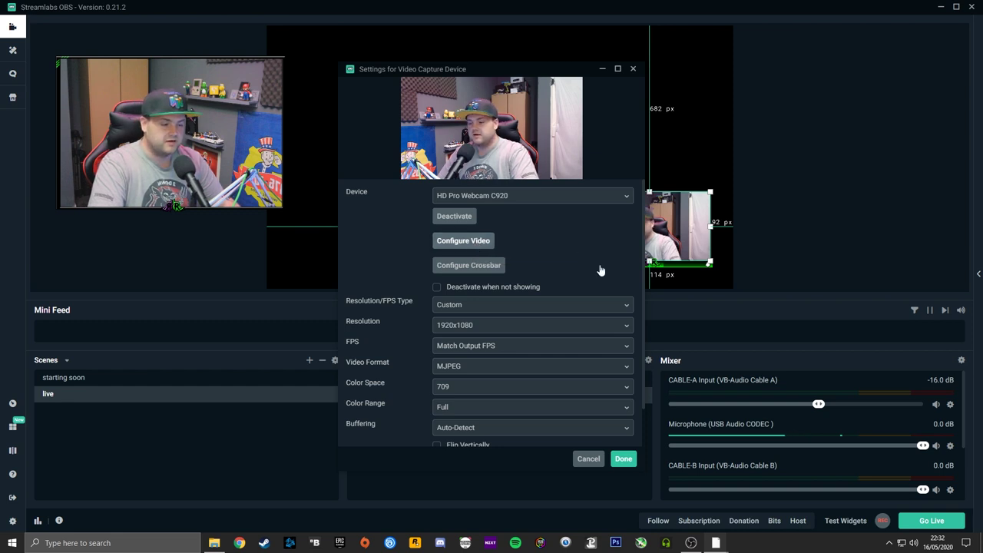
left_click_drag(529, 68, 271, 48)
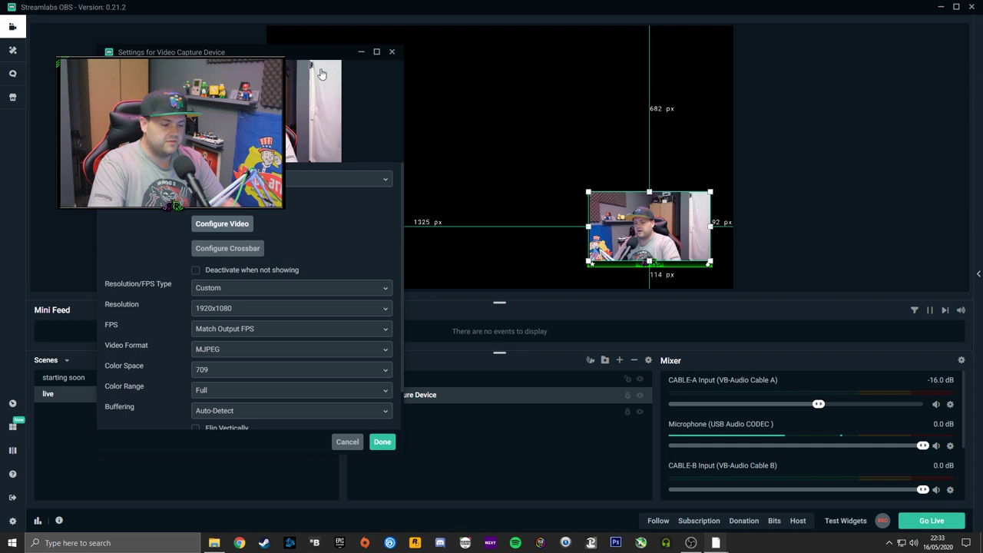
left_click(251, 230)
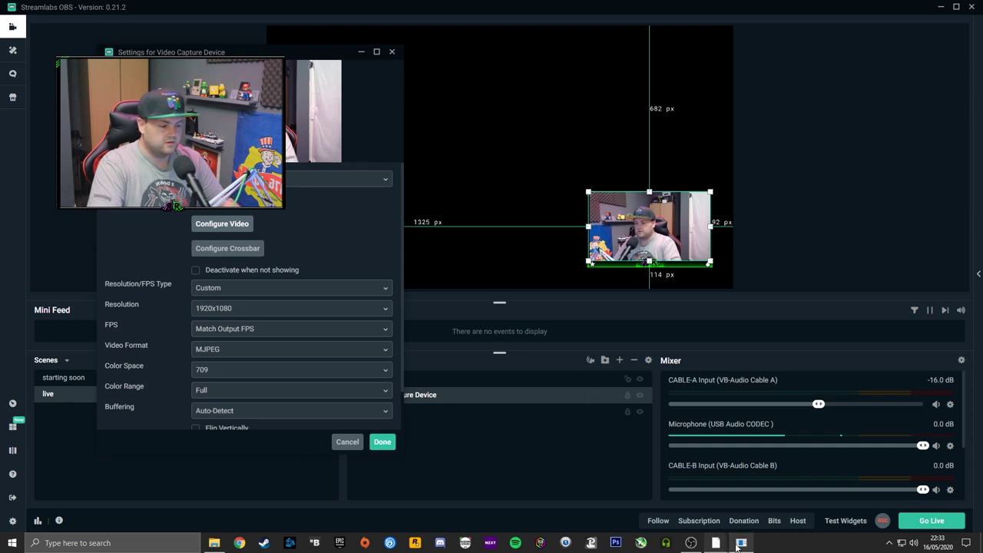
mouse_move(749, 543)
left_click(751, 472)
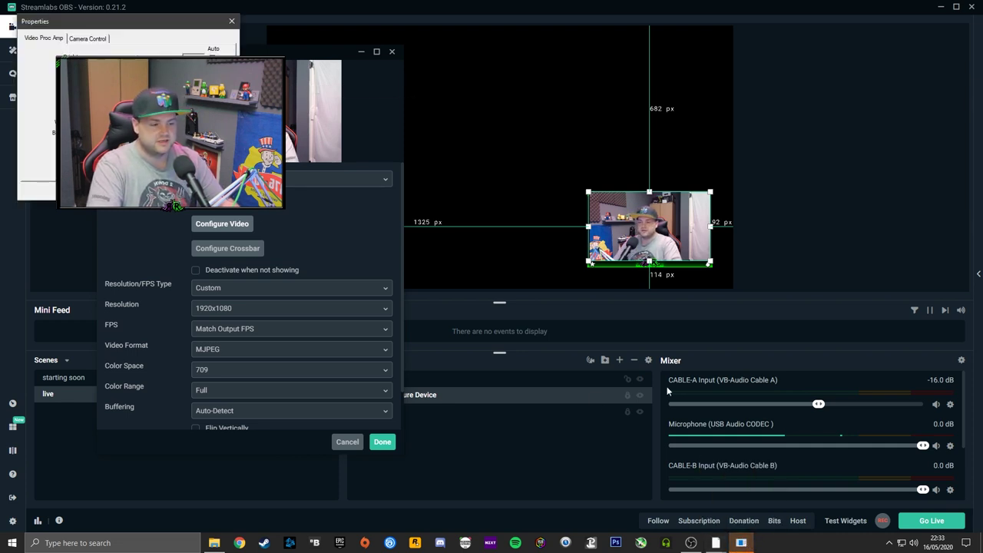
left_click_drag(169, 24, 583, 93)
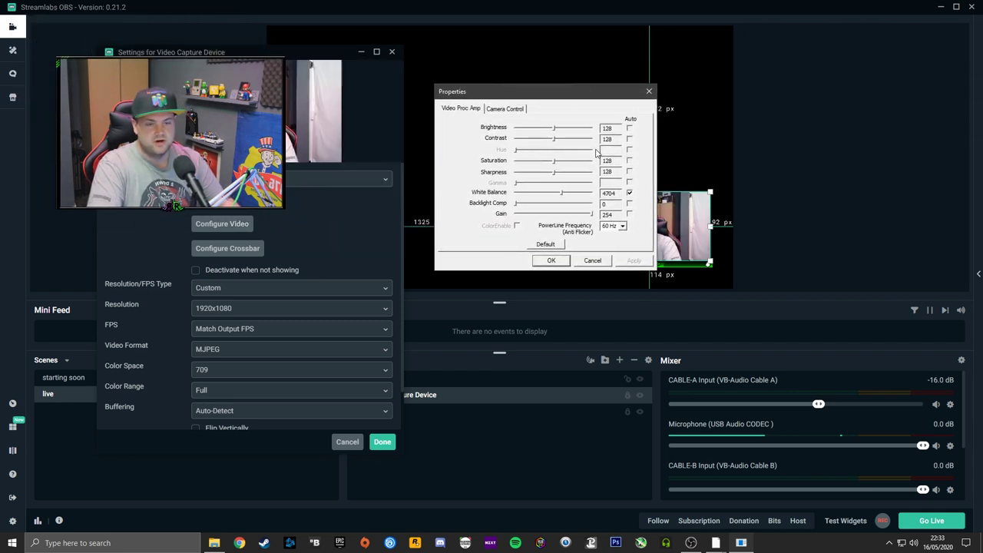
left_click(502, 108)
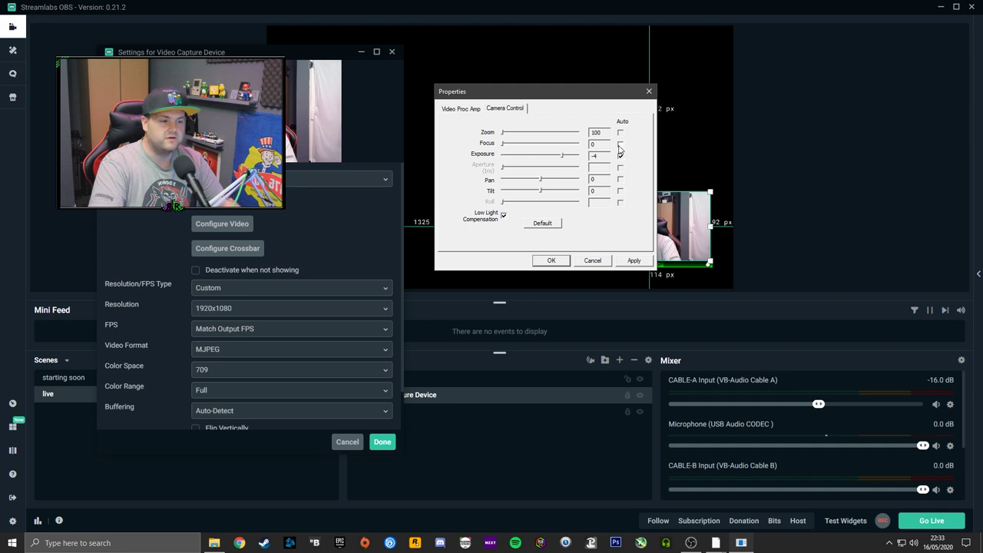
left_click(551, 260)
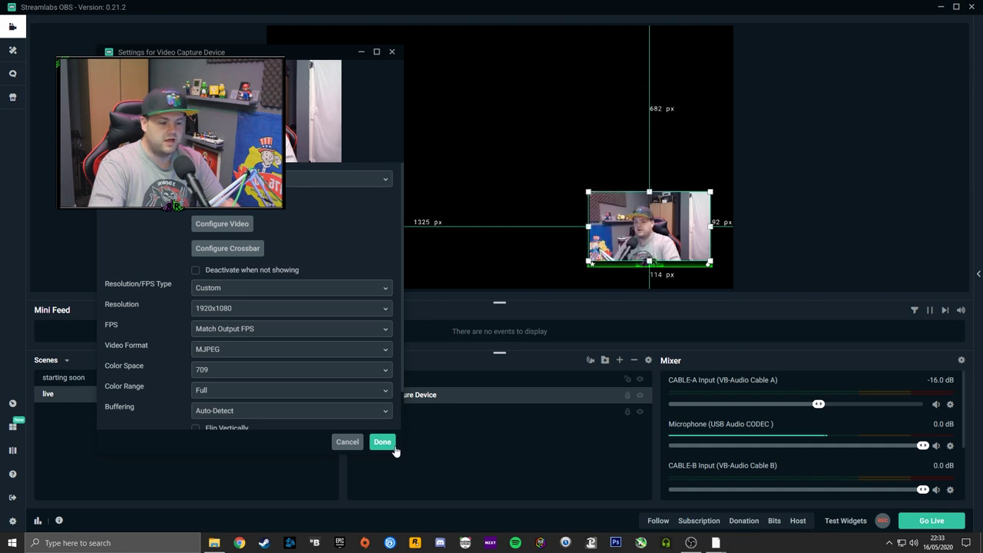
left_click(382, 441)
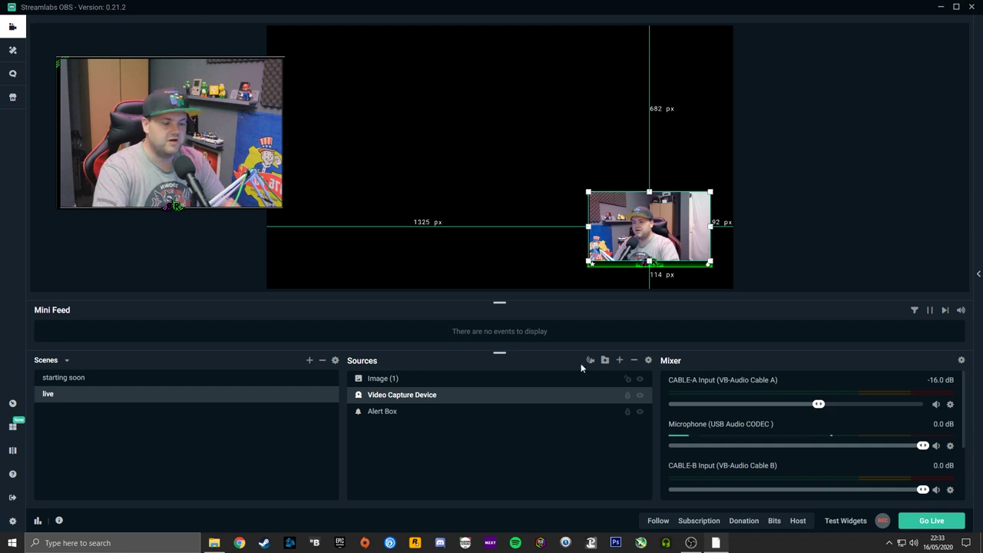
left_click(630, 379)
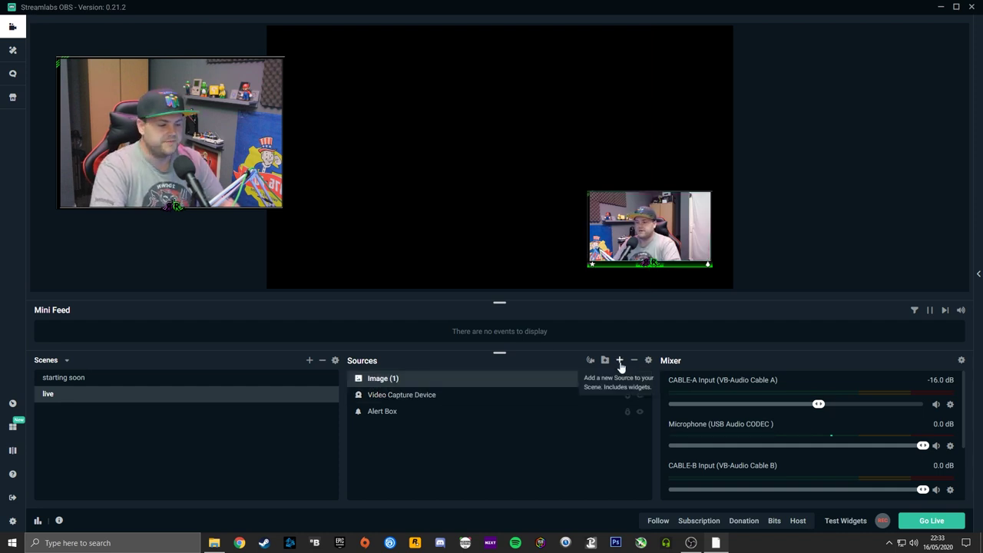
left_click(619, 361)
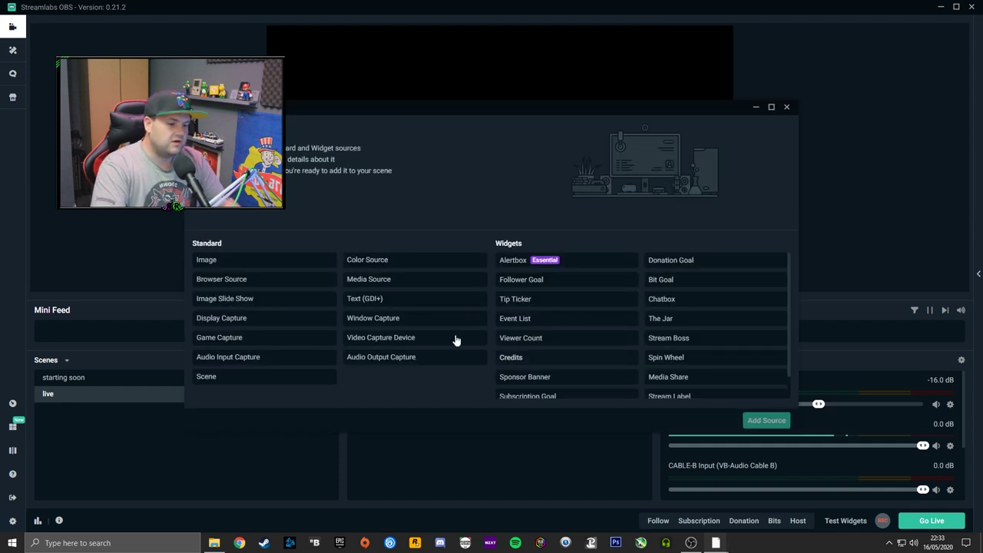
left_click_drag(459, 121, 493, 119)
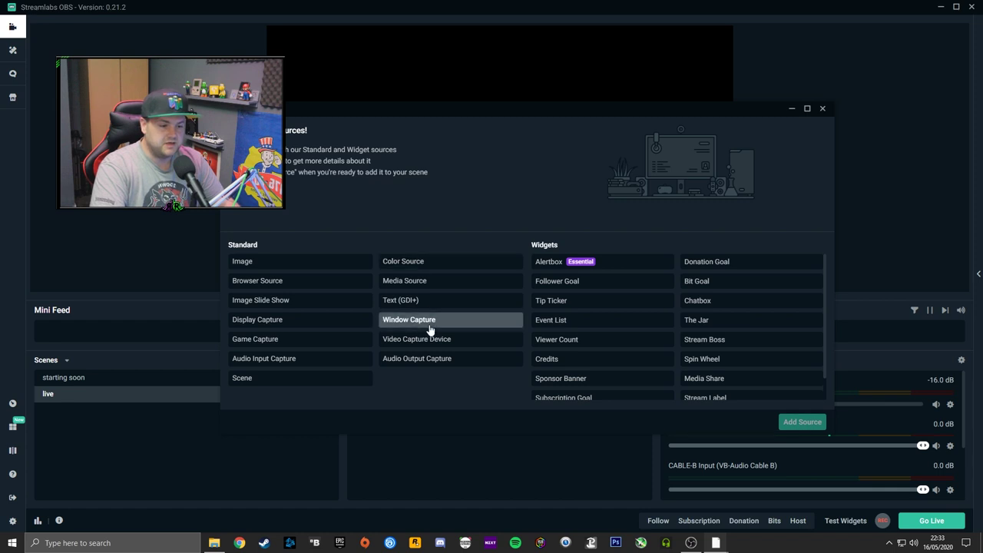
left_click(294, 325)
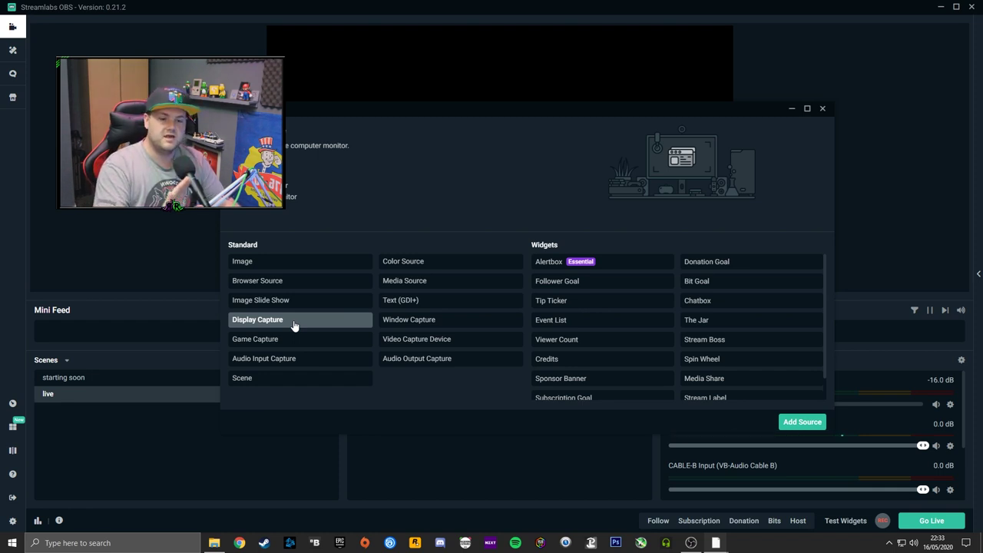
double_click(294, 320)
left_click(607, 336)
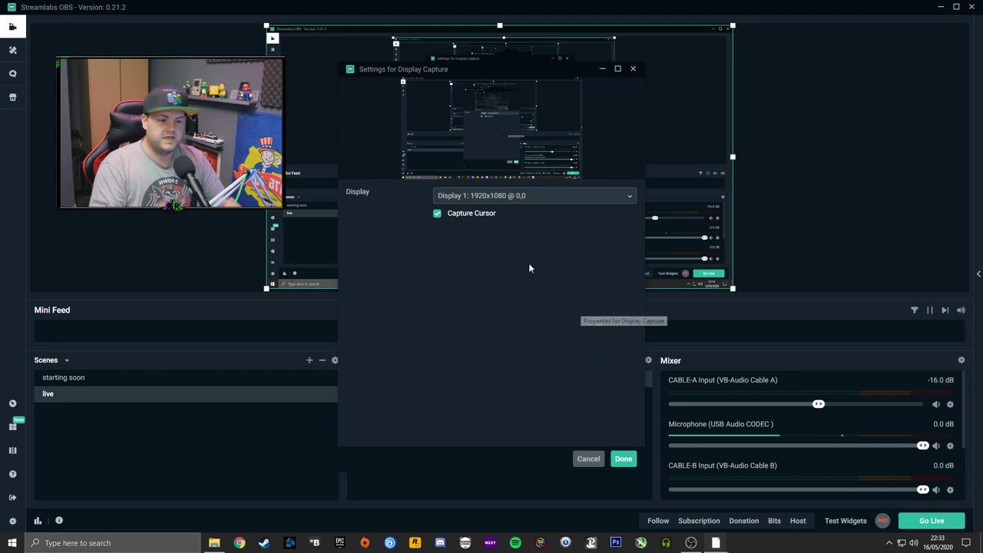
left_click_drag(507, 71, 482, 127)
left_click(564, 516)
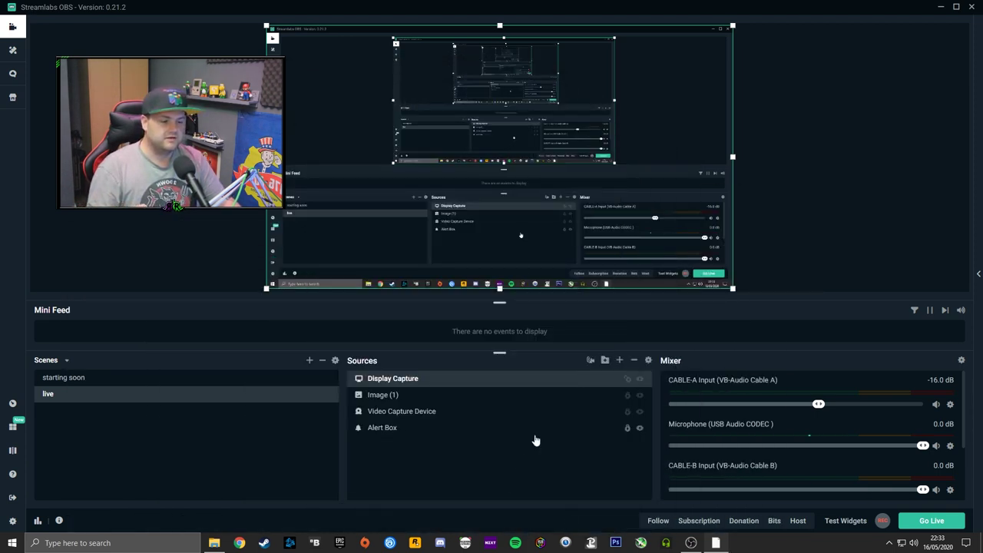
key("Delete")
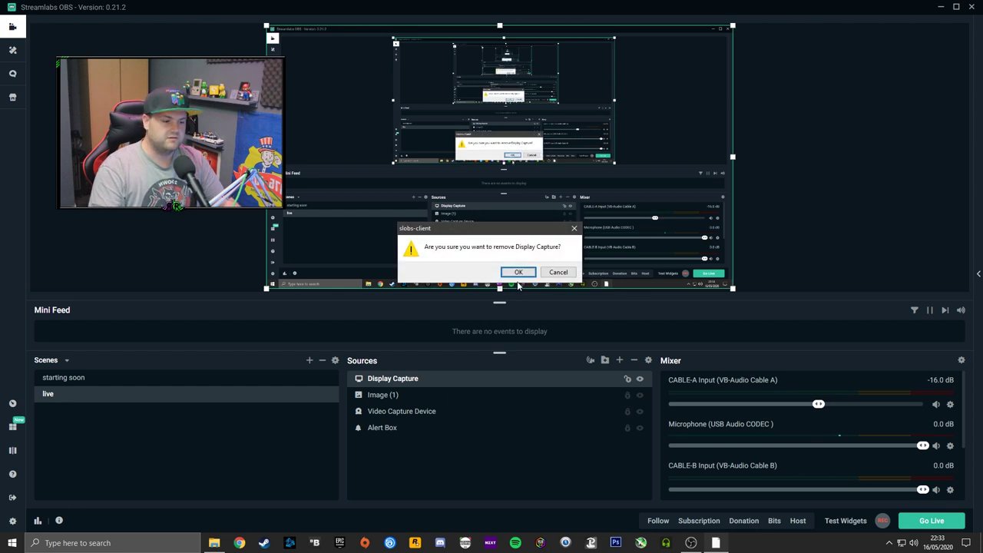
left_click(512, 273)
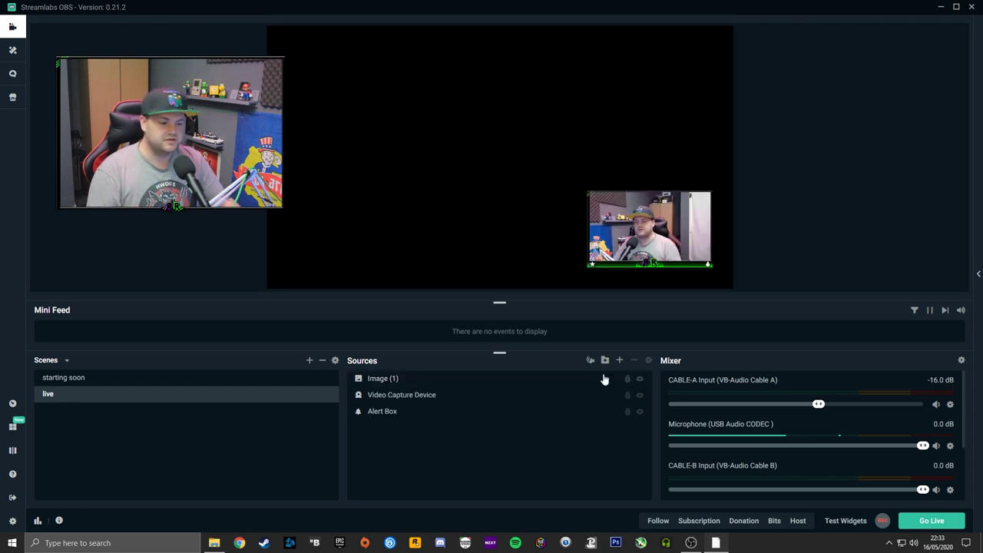
left_click(619, 361)
left_click(265, 337)
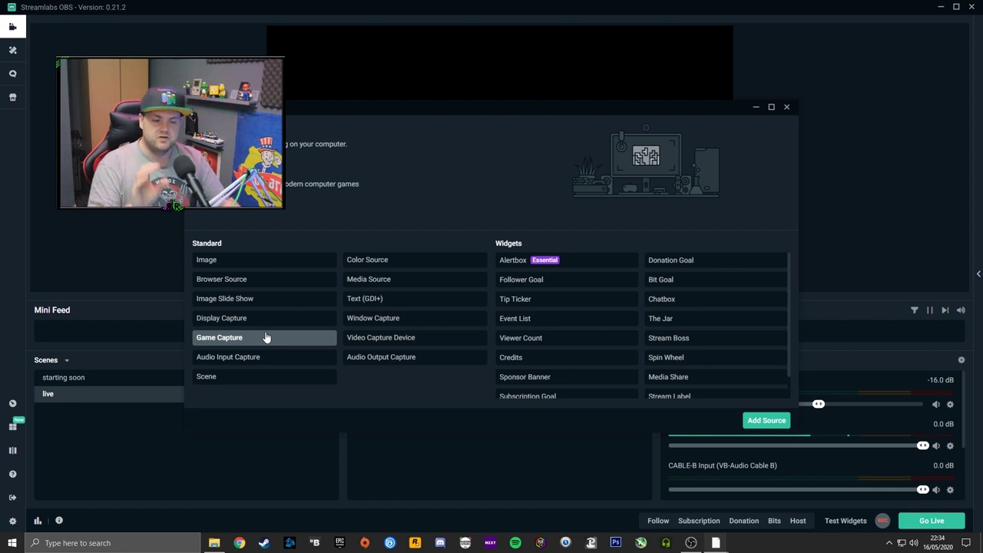
double_click(265, 337)
left_click(612, 335)
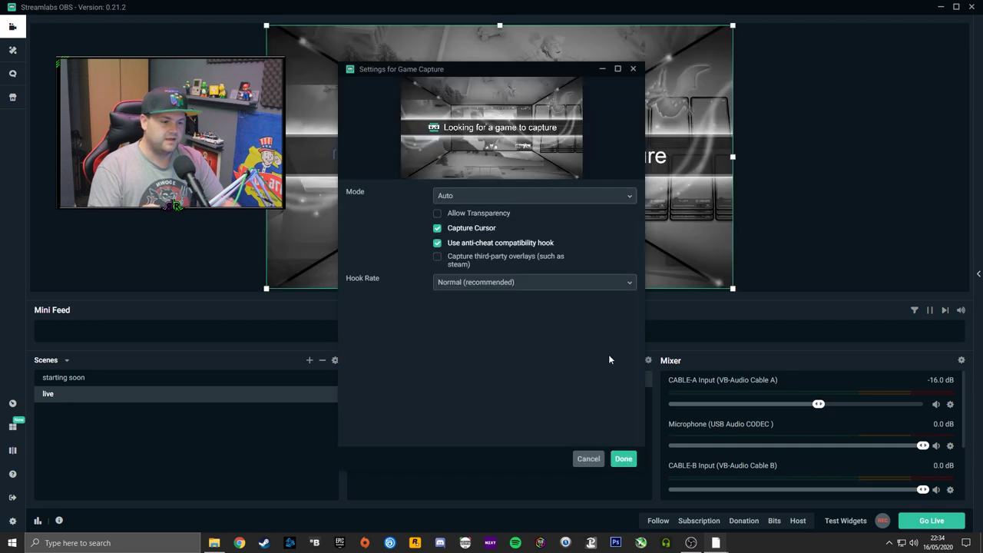
left_click(519, 200)
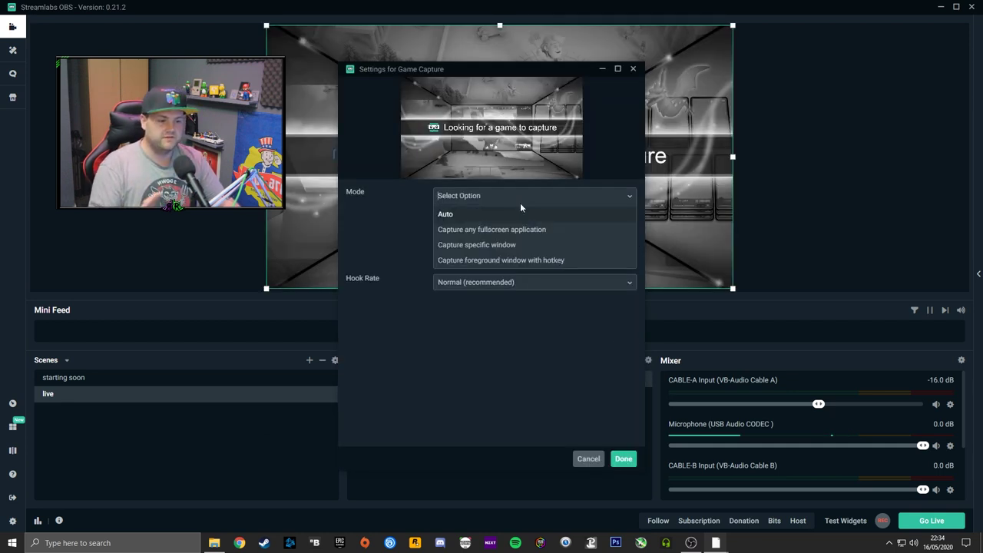
left_click(510, 245)
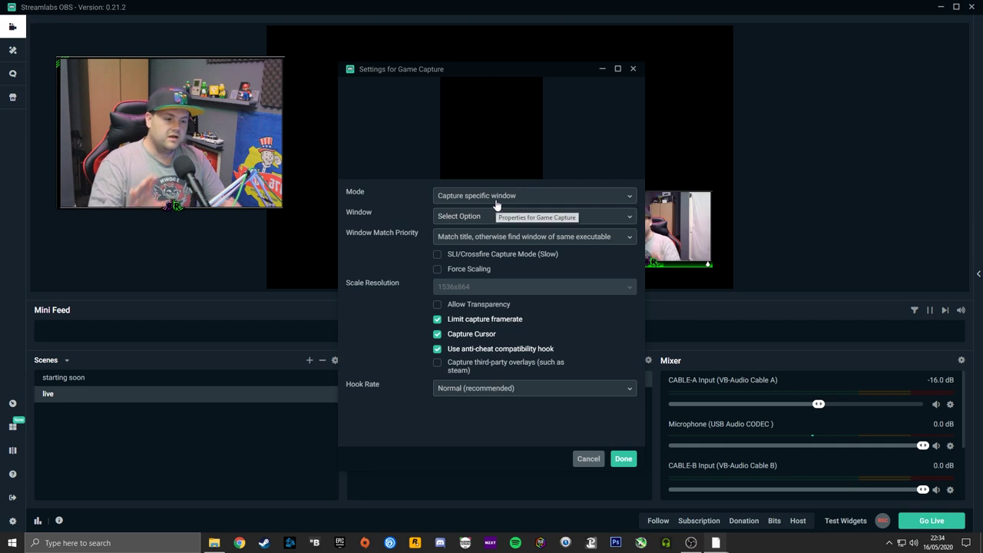
left_click(496, 217)
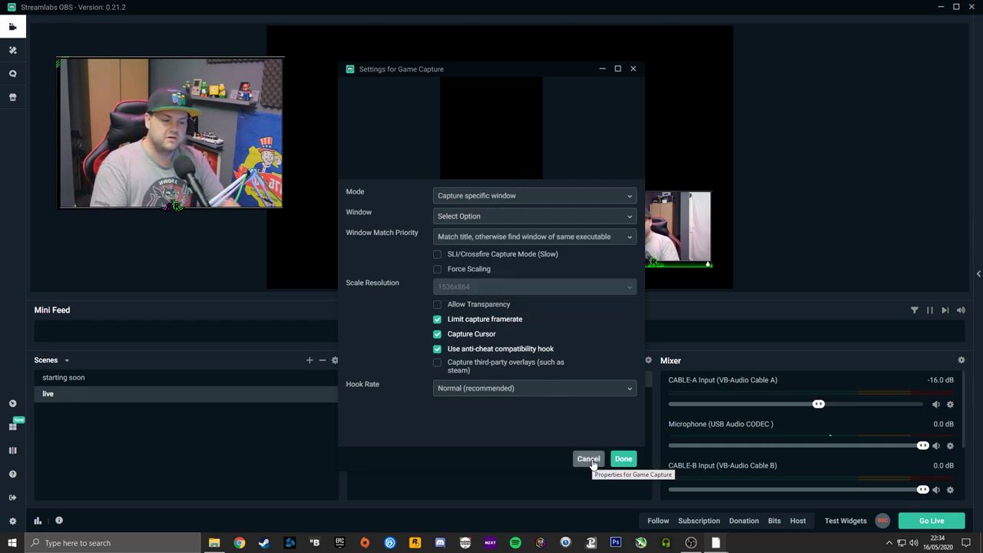
left_click(623, 458)
key("Delete")
left_click(530, 273)
left_click(619, 362)
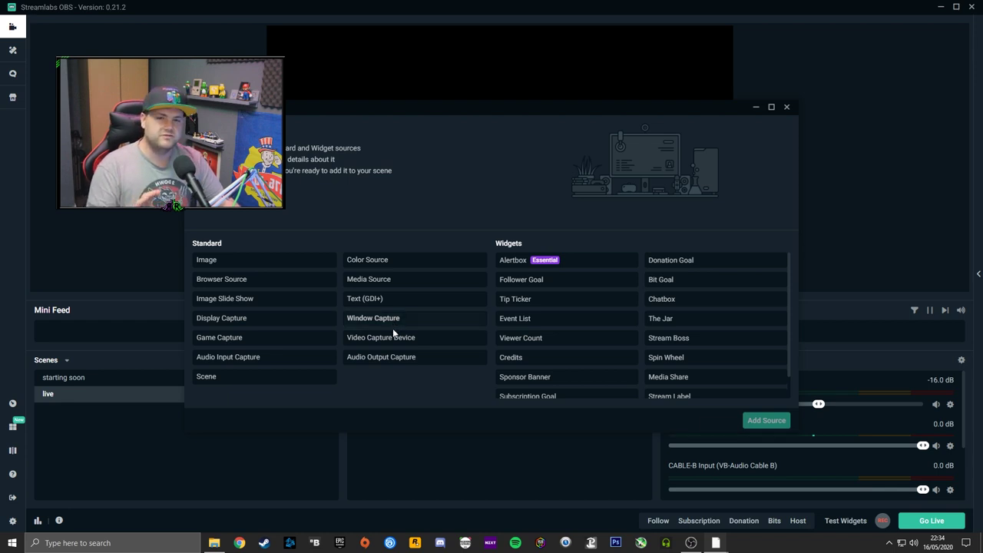
left_click(787, 107)
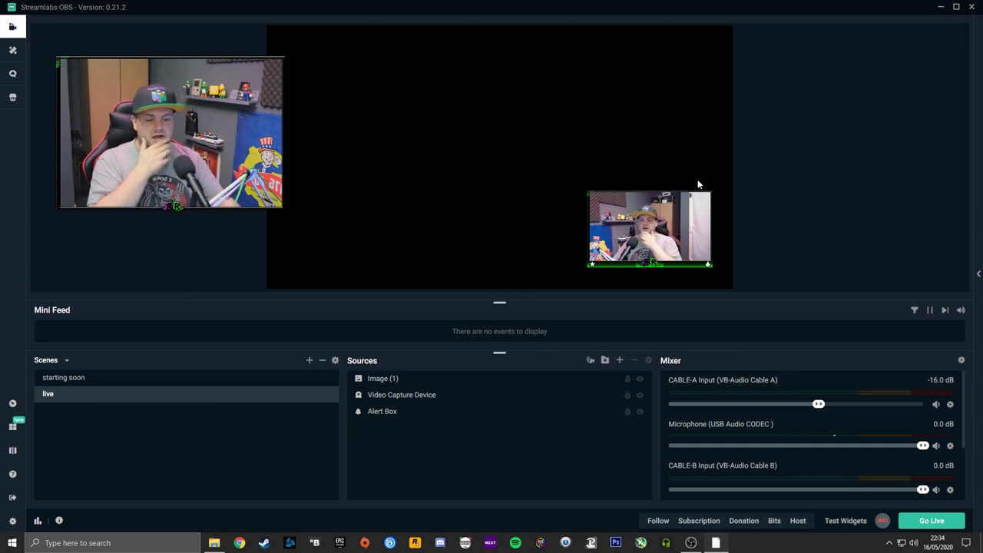
left_click(464, 381)
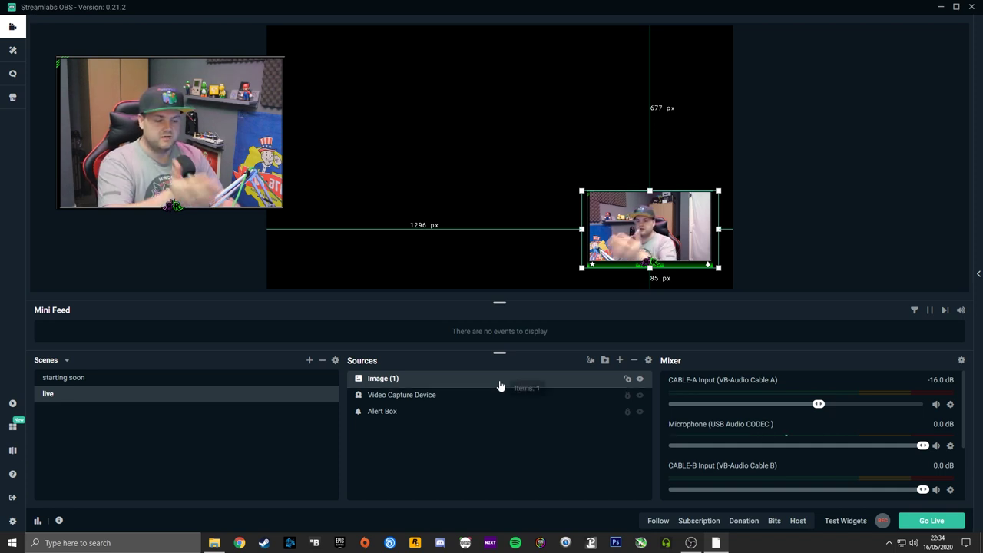
left_click_drag(500, 386, 503, 420)
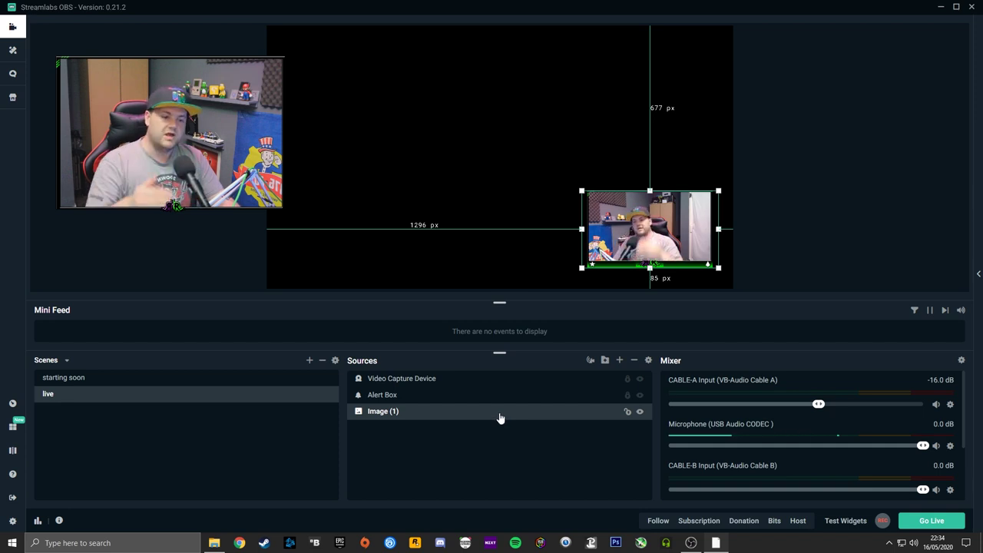
left_click(775, 217)
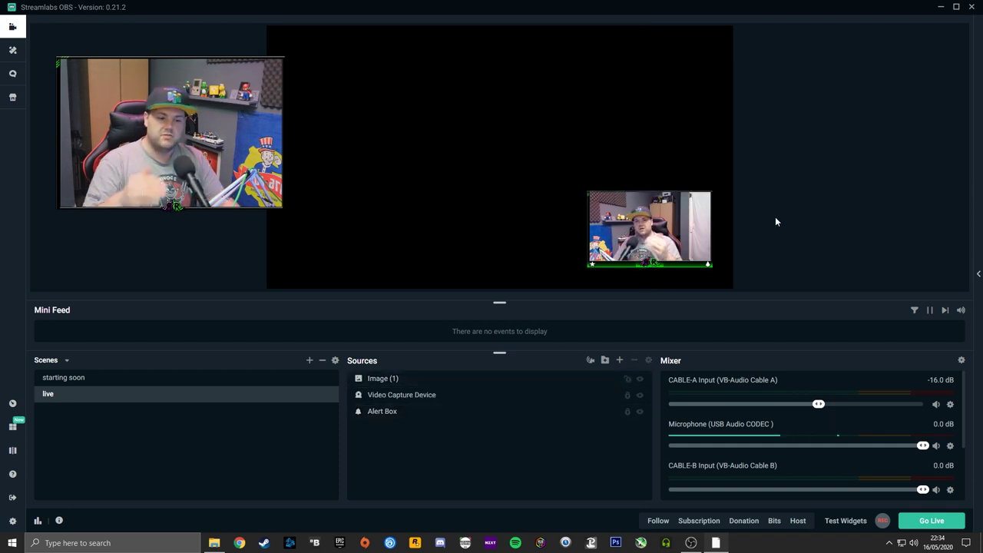
left_click_drag(422, 415, 435, 377)
left_click(785, 193)
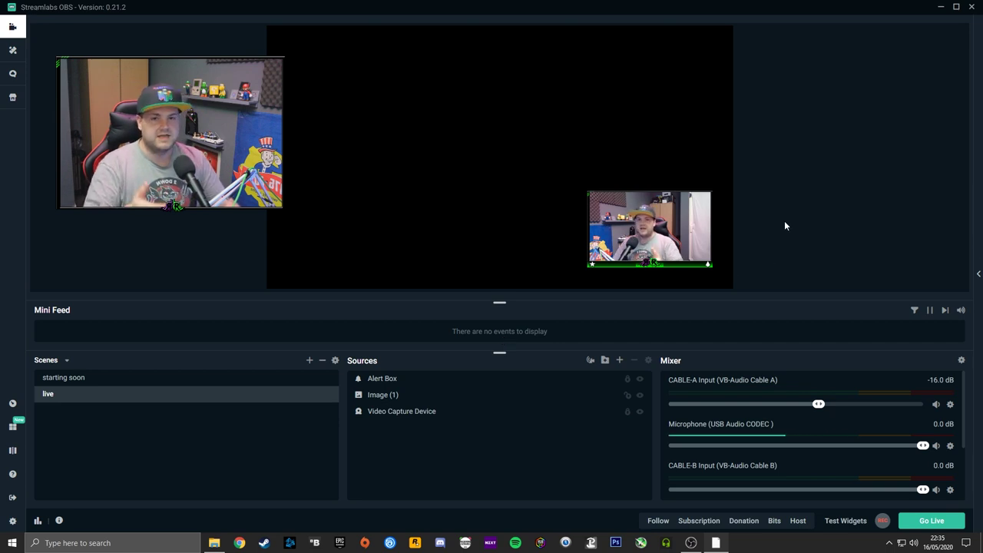
- Create a third scene and rename it from New Scene to 'ending soon'
left_click(310, 359)
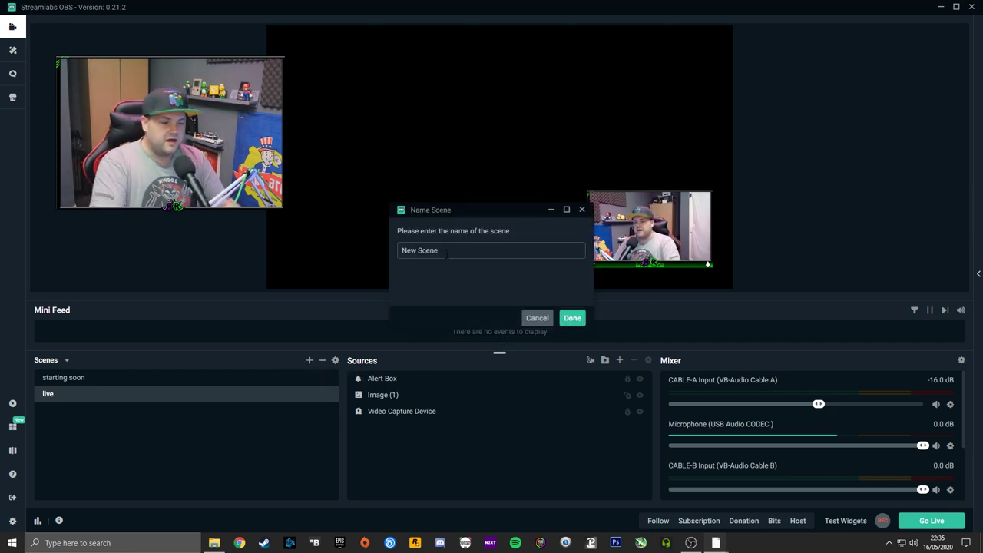
left_click(572, 318)
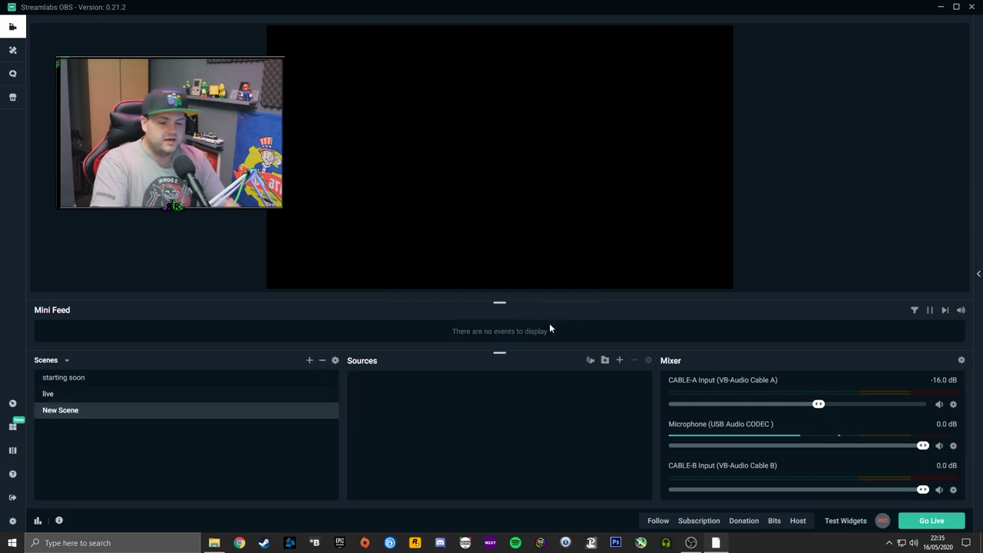
right_click(90, 416)
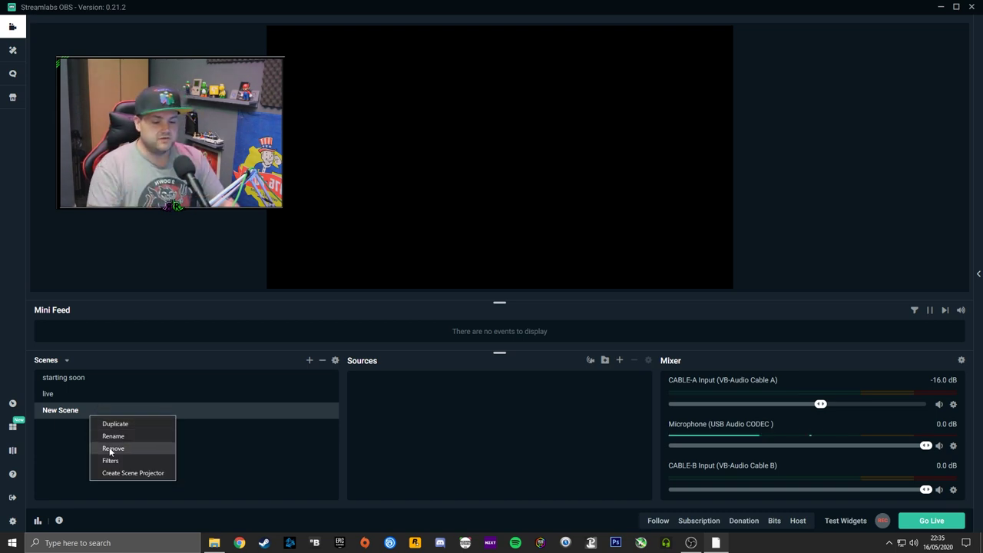
left_click(111, 438)
left_click_drag(459, 257, 371, 256)
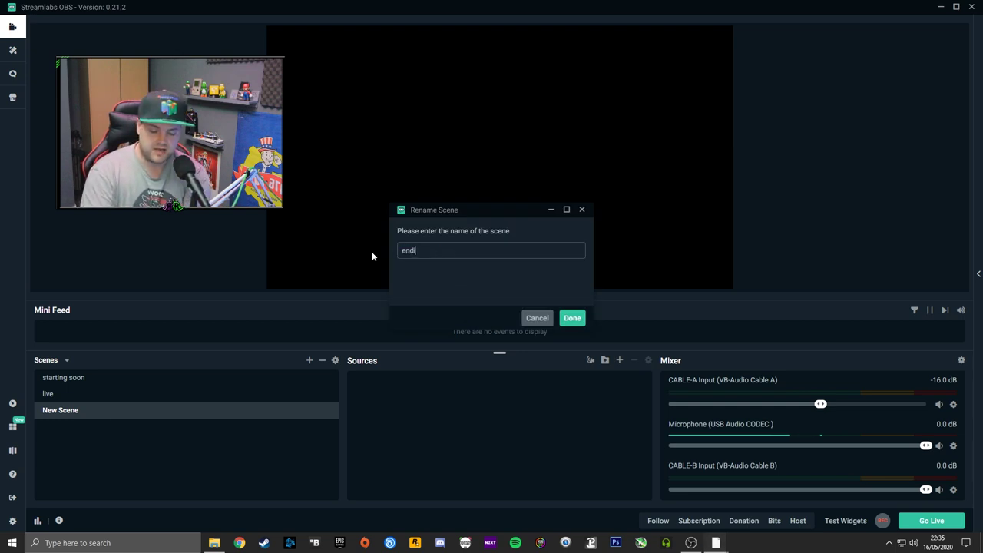
key("Return")
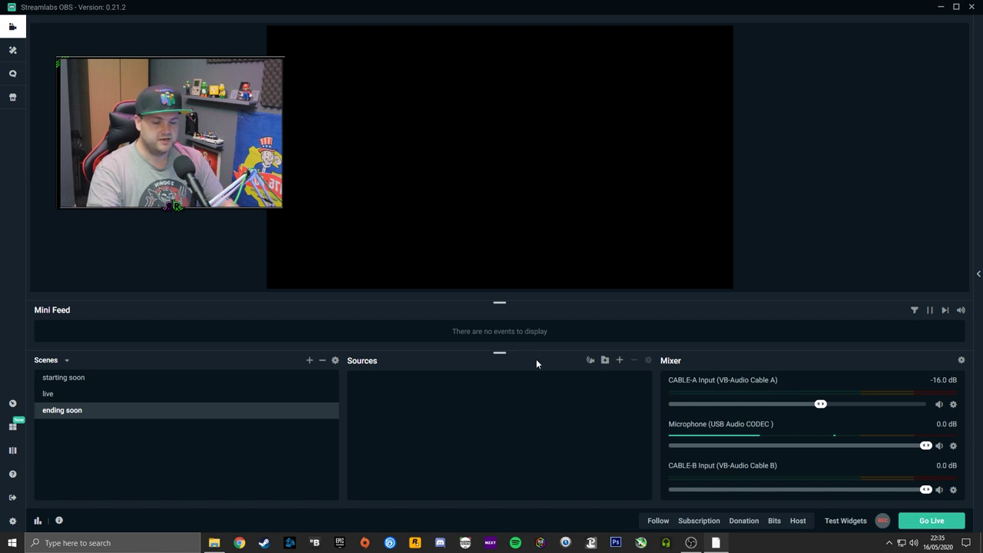
- Add an Image (2) source using the ENDING SOON graphic from F:\My photoshop\obs overlay\MY OVERLAY\scenes
left_click(619, 360)
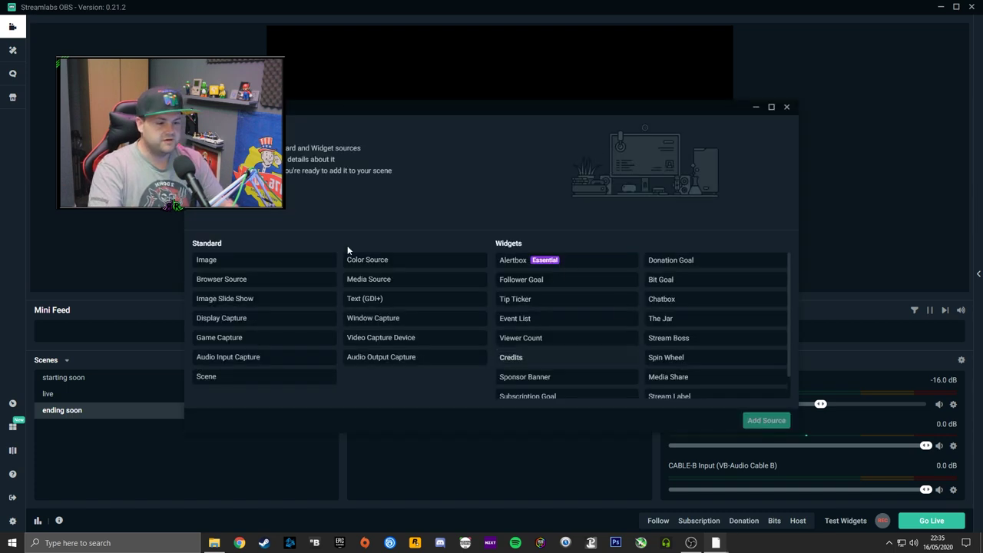
double_click(284, 266)
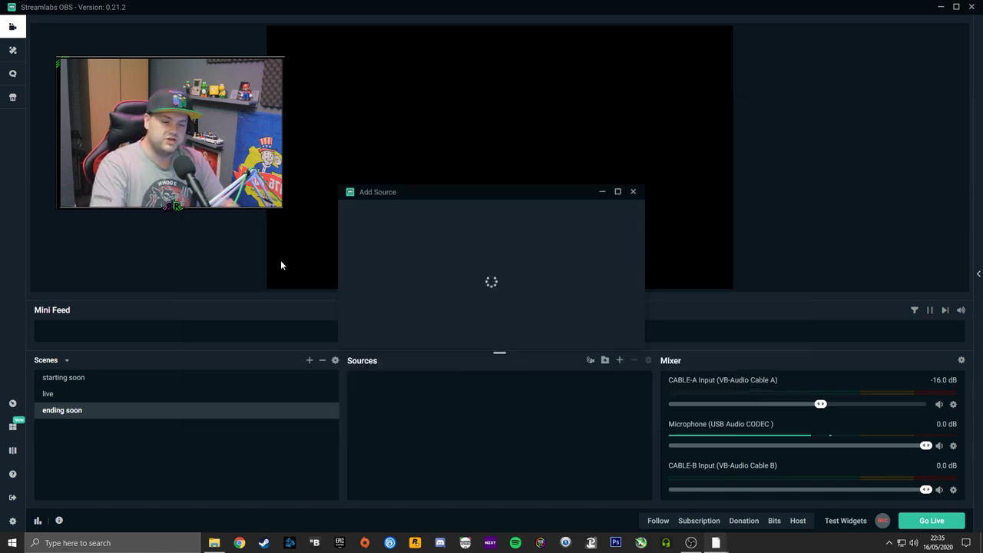
left_click(443, 335)
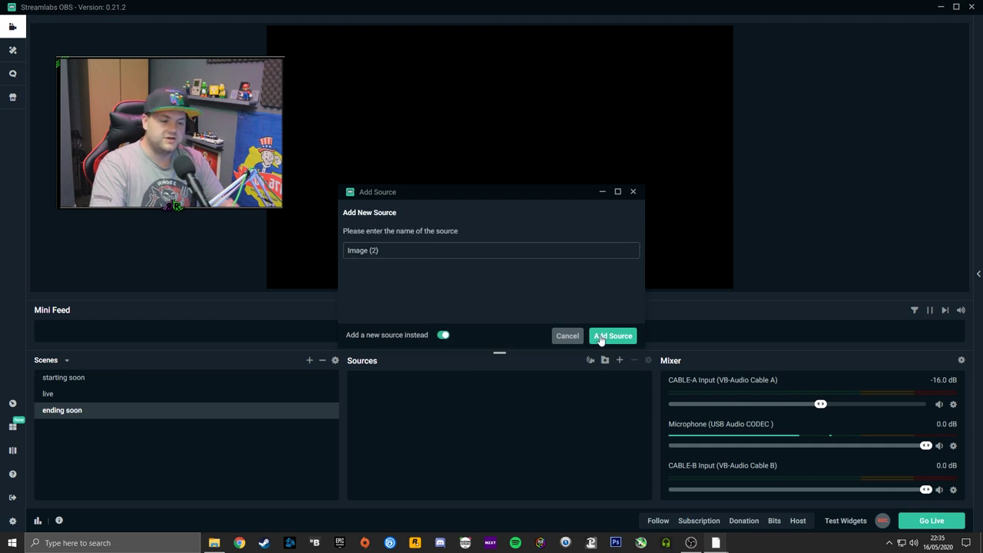
left_click(602, 338)
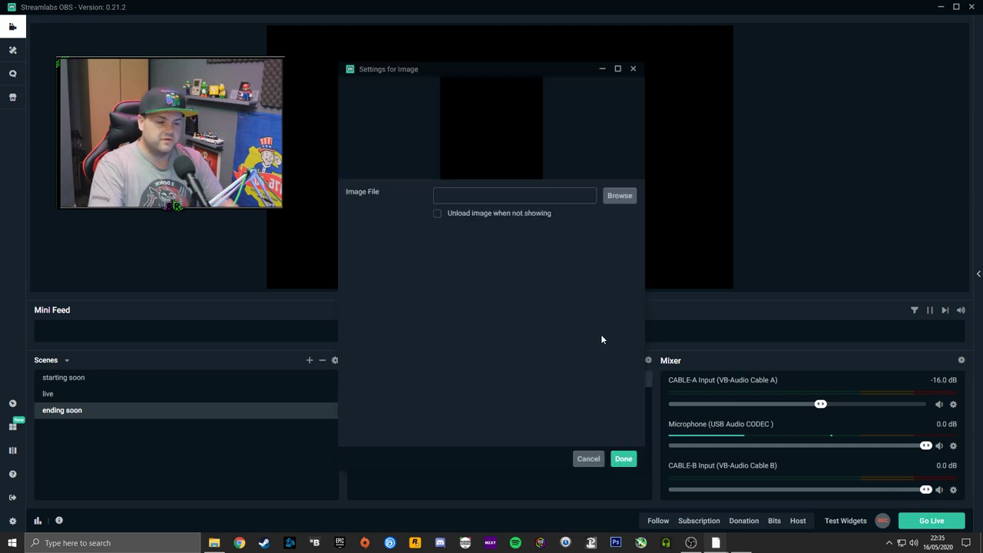
left_click(620, 195)
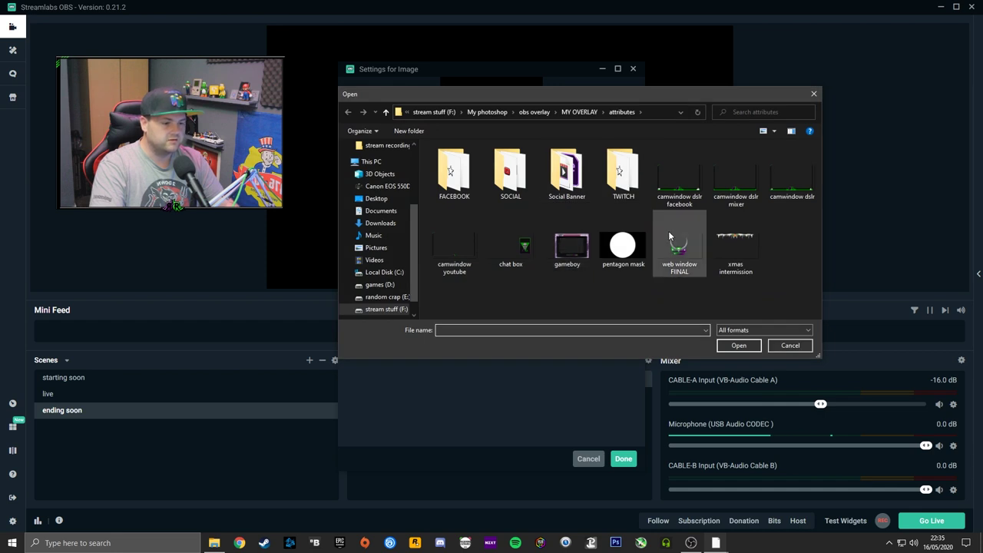
left_click(385, 309)
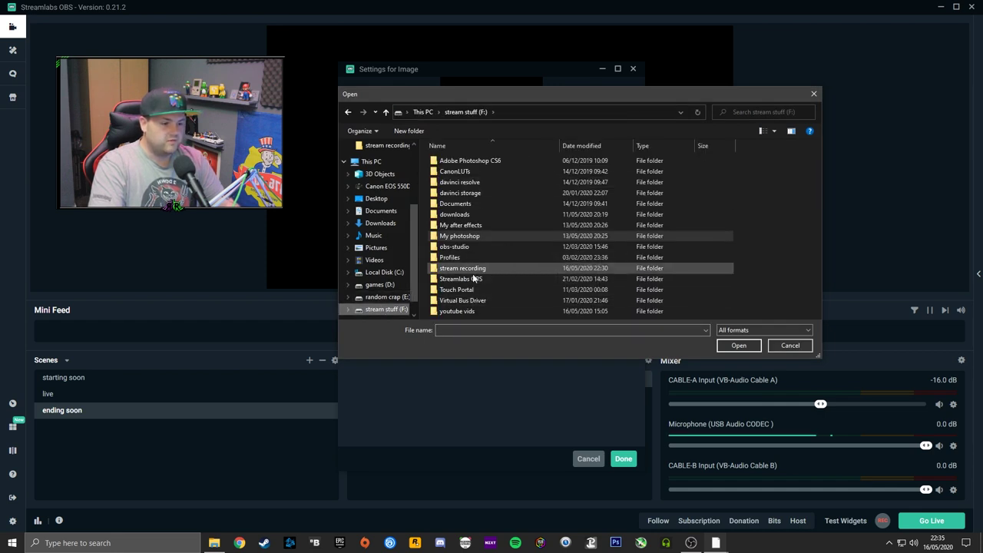
double_click(459, 236)
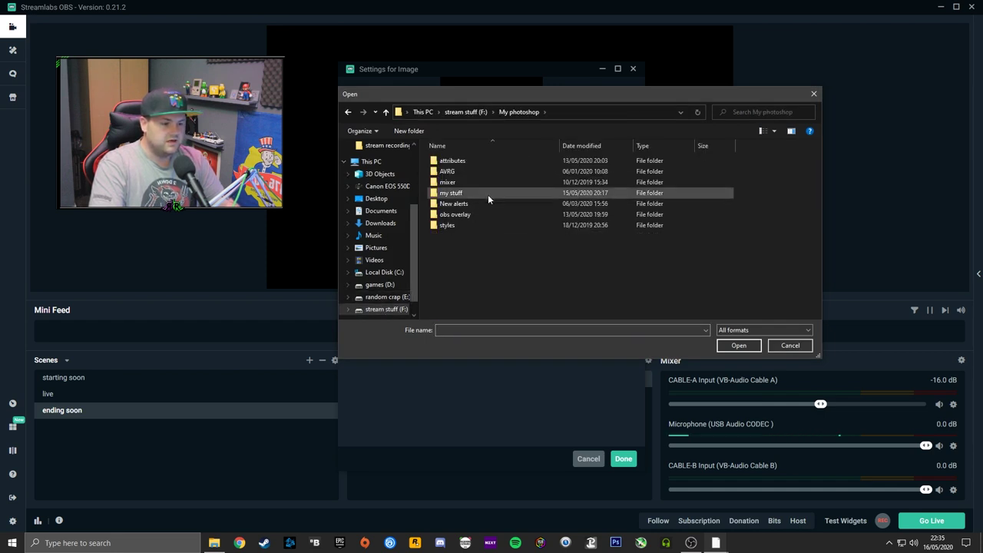
double_click(479, 215)
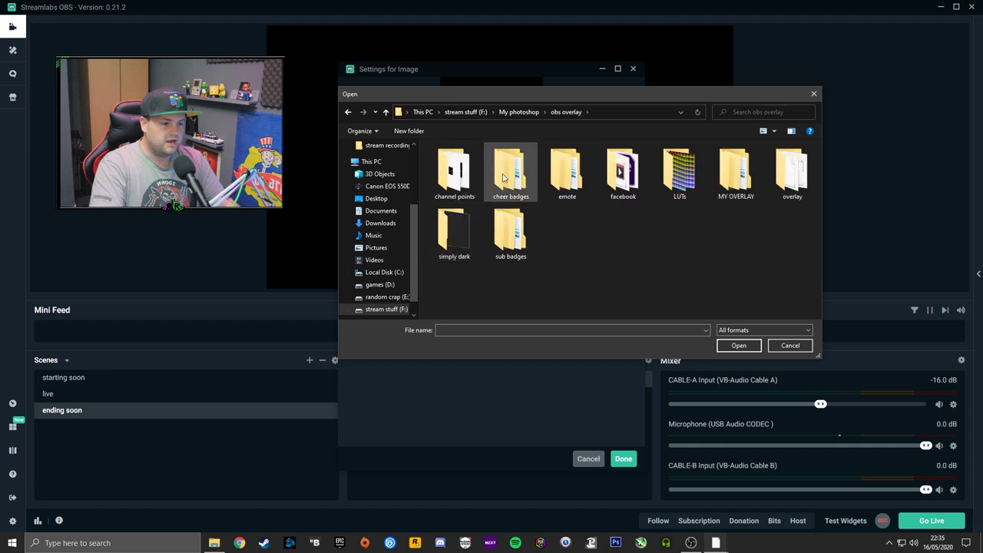
double_click(726, 178)
double_click(566, 172)
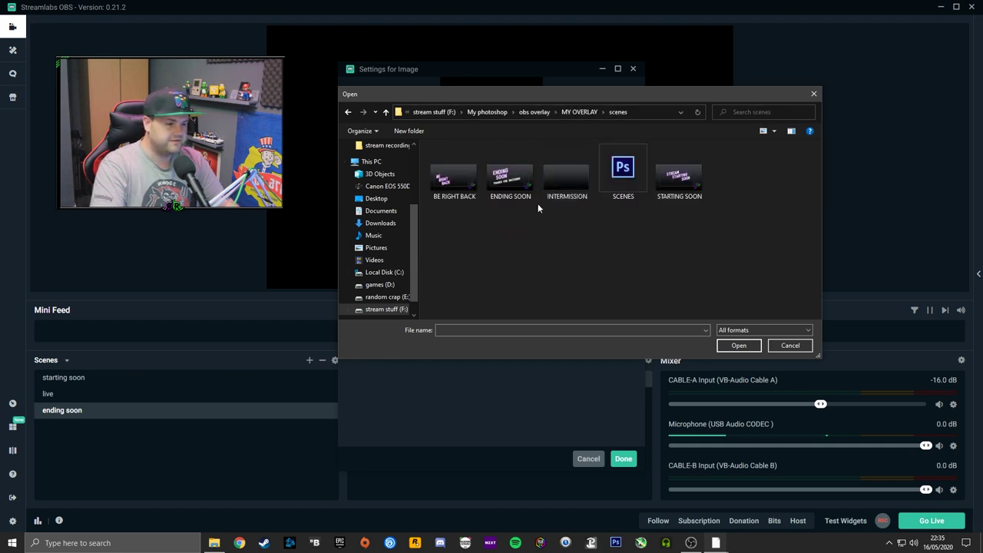
double_click(513, 191)
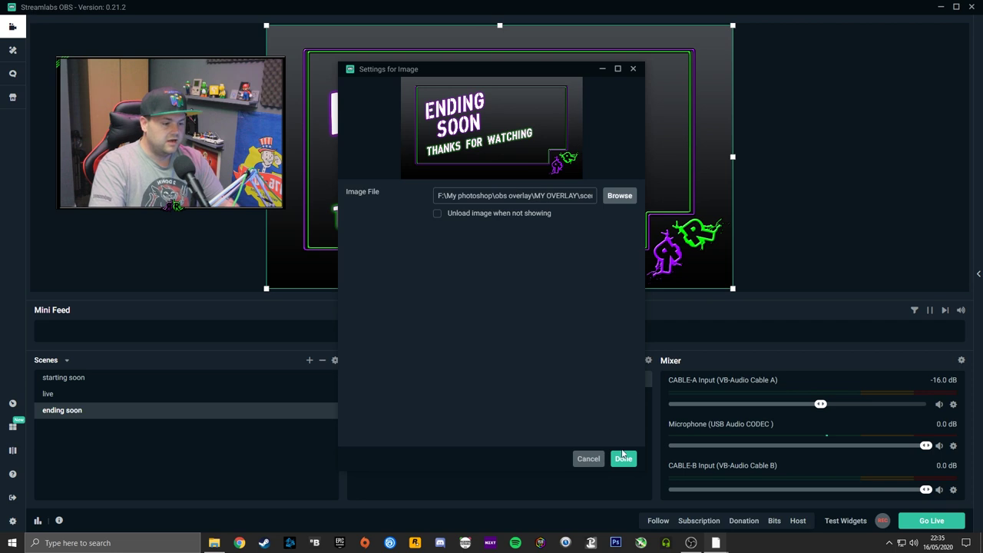
left_click(623, 459)
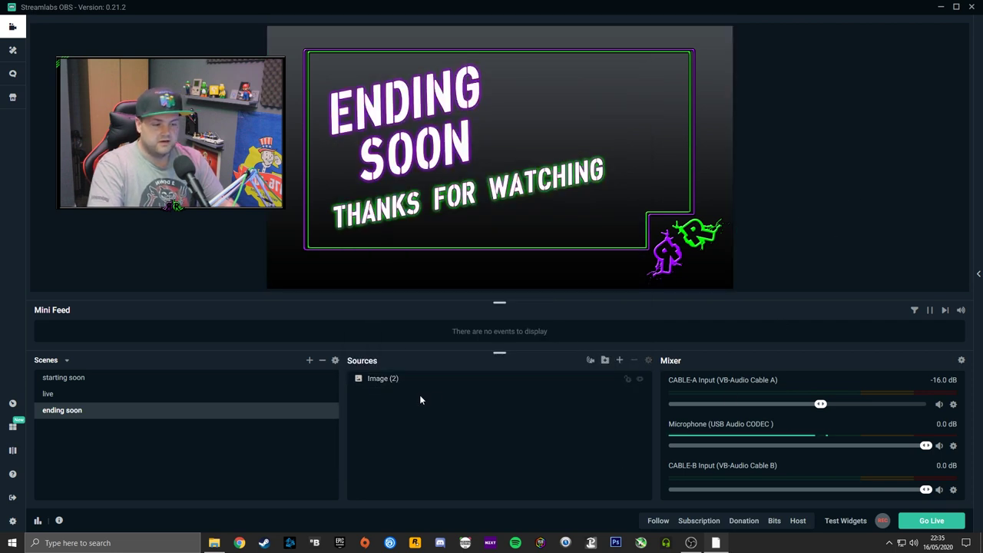
- Add the existing Alert Box to the ending soon scene and shrink its area
left_click(619, 361)
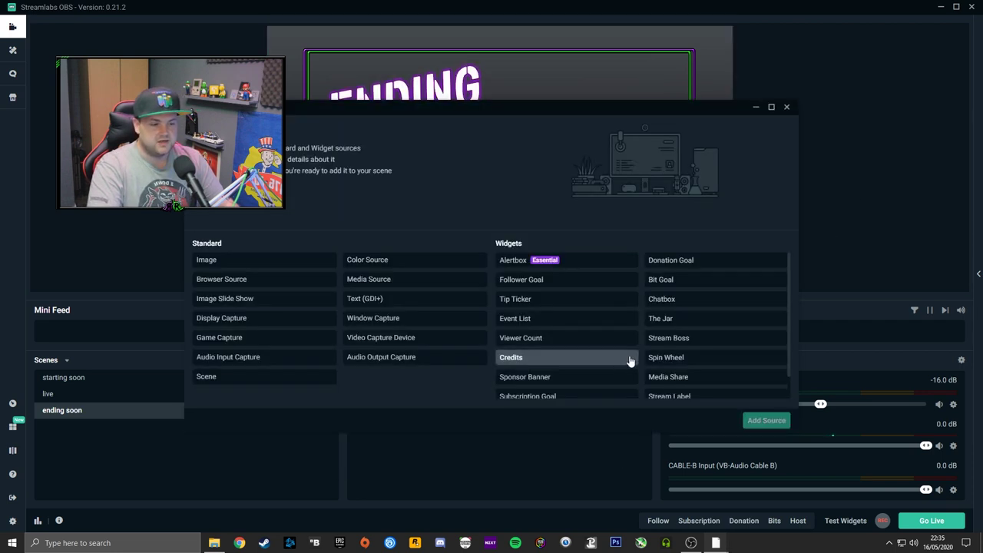
double_click(577, 264)
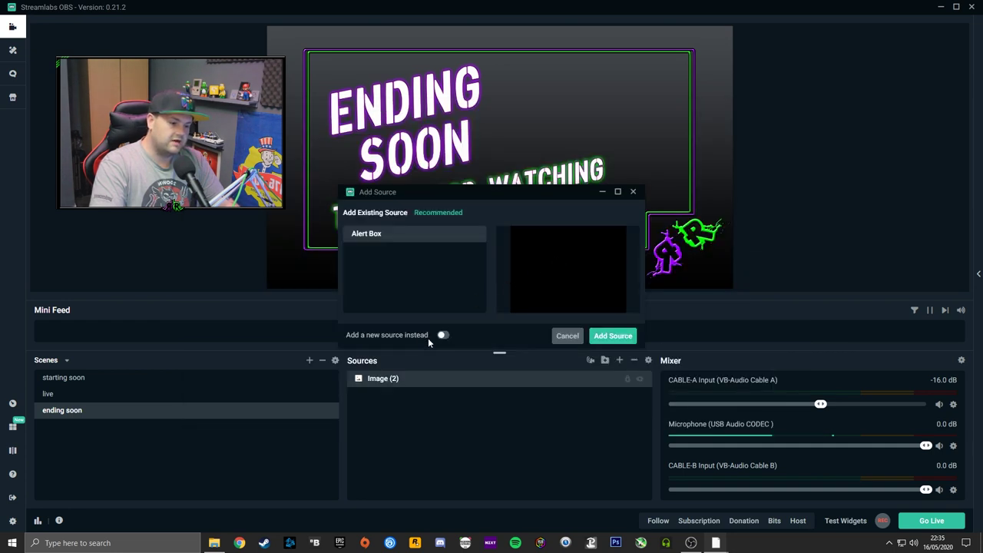
left_click(613, 337)
left_click_drag(430, 108, 615, 123)
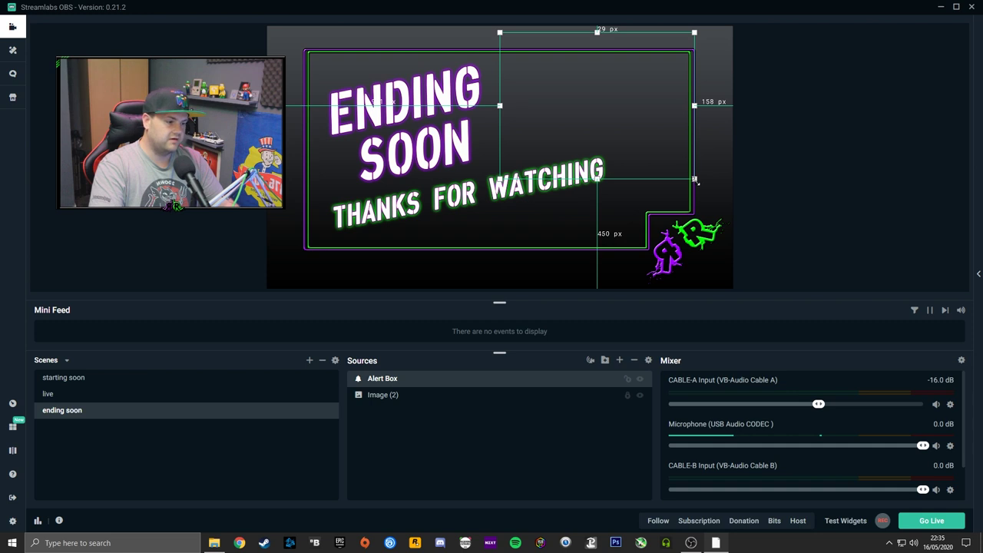
left_click_drag(695, 178, 649, 154)
left_click_drag(594, 103, 571, 291)
- Reposition the Alert Box at the upper right of the ENDING SOON graphic
left_click(592, 215)
left_click(487, 379)
left_click_drag(555, 258, 635, 89)
left_click(755, 128)
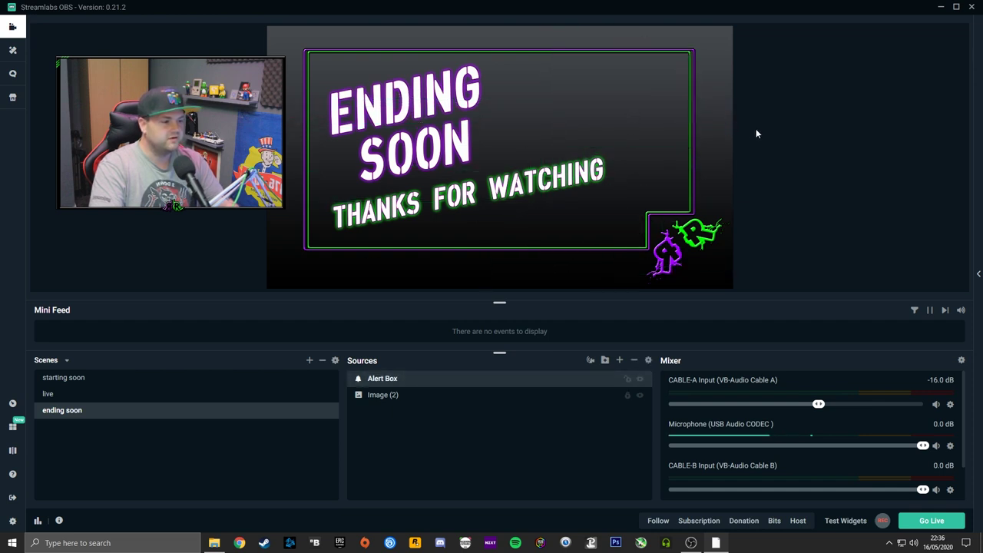
left_click(634, 378)
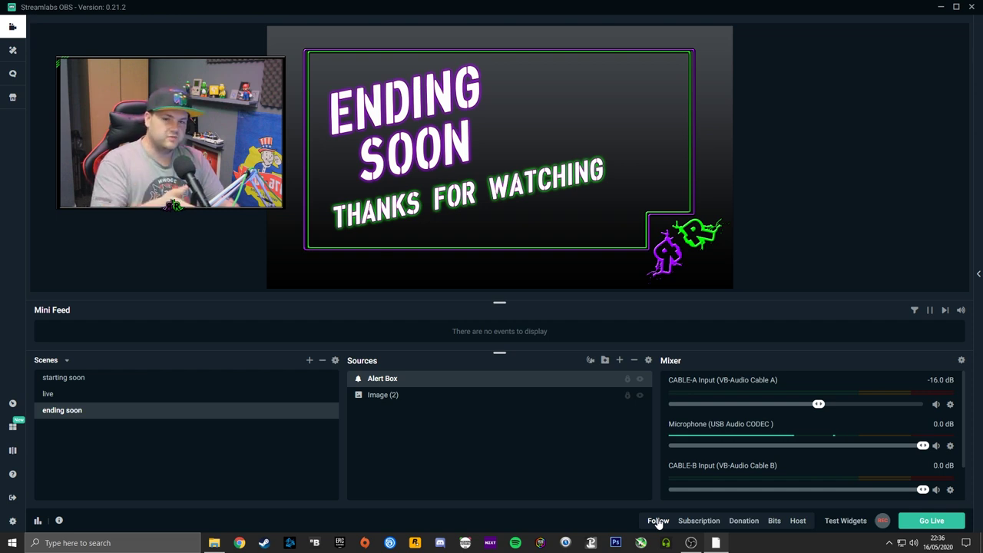
- Fire a test follow alert and view it on the live, starting soon and ending soon scenes
left_click(658, 521)
left_click(108, 395)
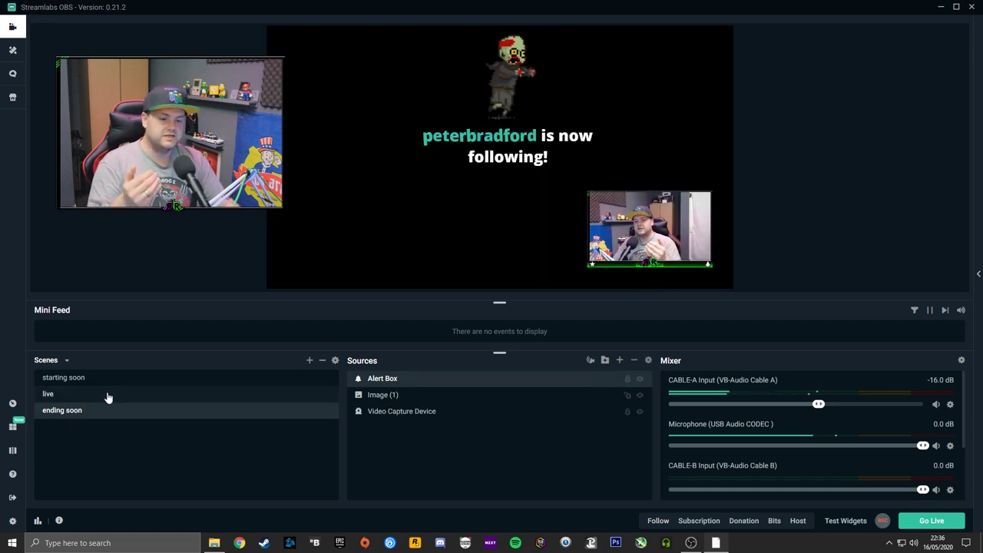
left_click(122, 377)
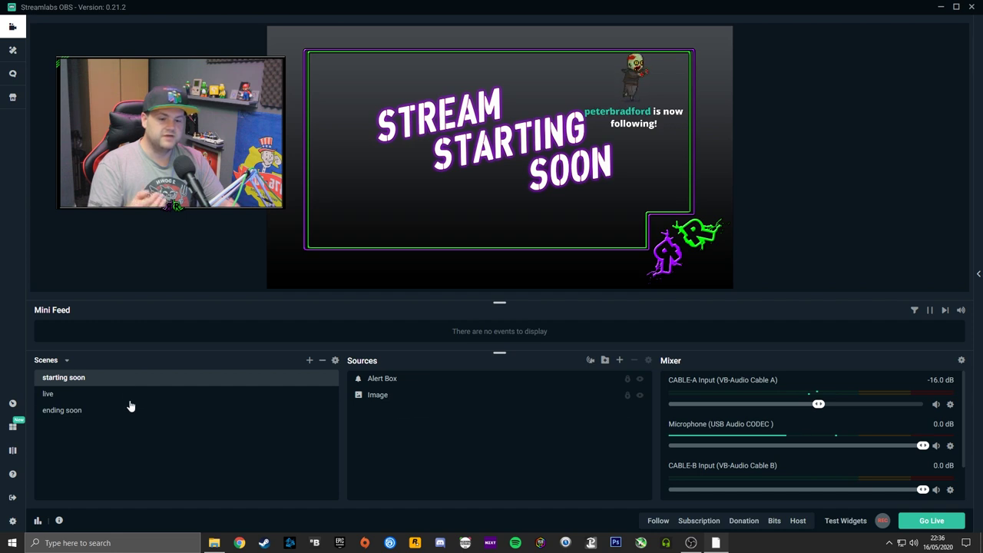
left_click(129, 399)
left_click(129, 415)
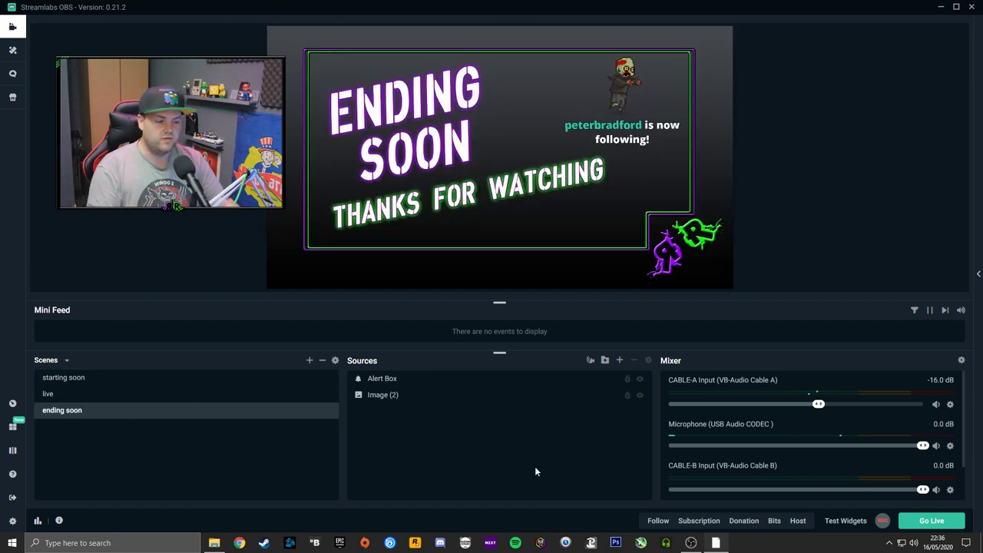